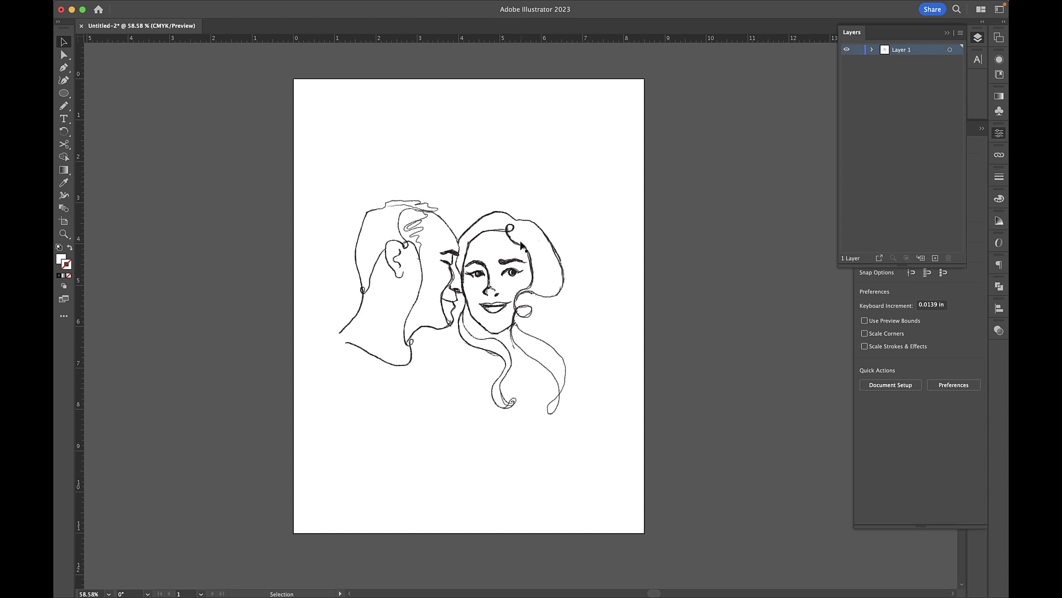
Move the placed couple sketch slightly down and to the right on the artboard, to about X 4.53 in and Y 5.16 in.
left_click(133, 6)
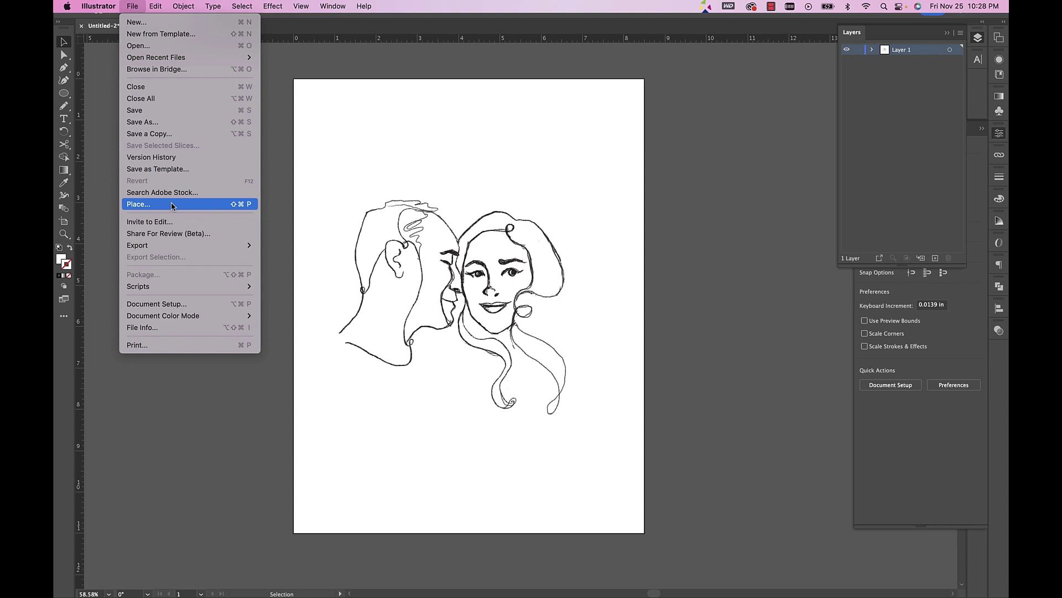
left_click(391, 263)
left_click(396, 263)
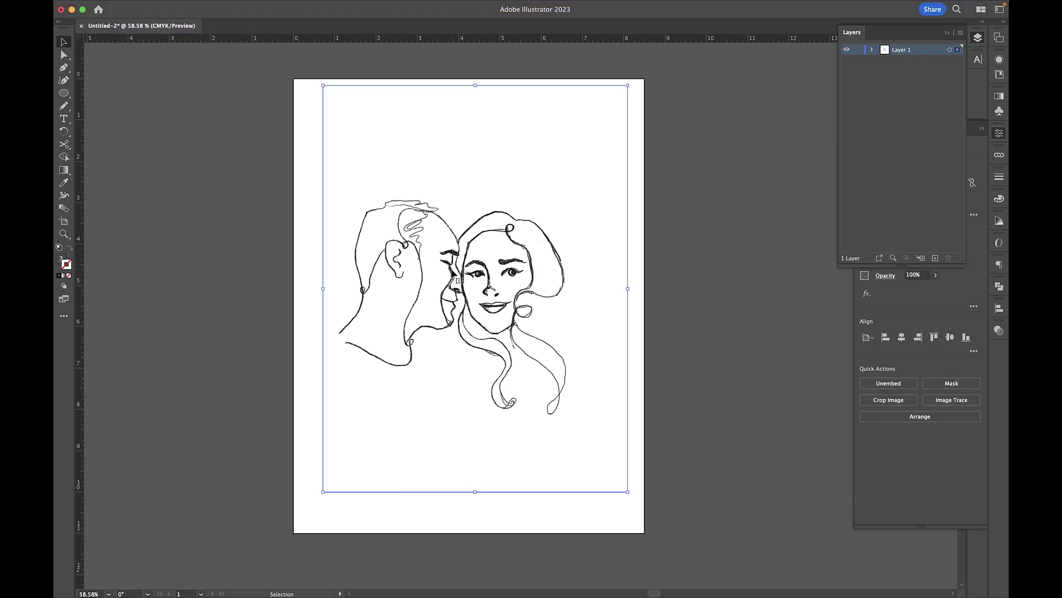
left_click(903, 294)
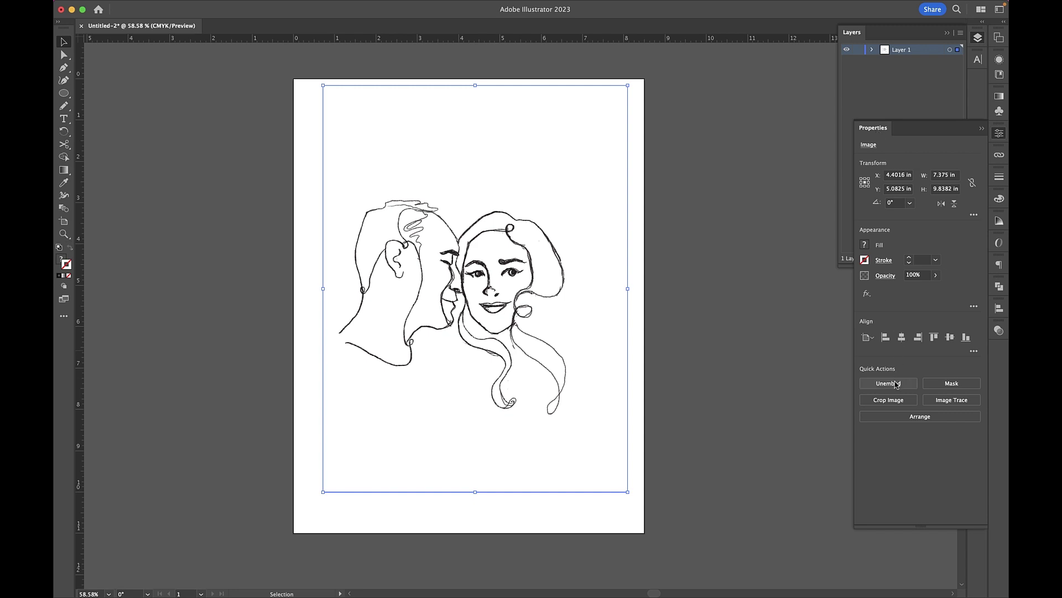
mouse_move(517, 314)
left_mouse_down()
mouse_move(515, 327)
mouse_move(522, 320)
left_mouse_up()
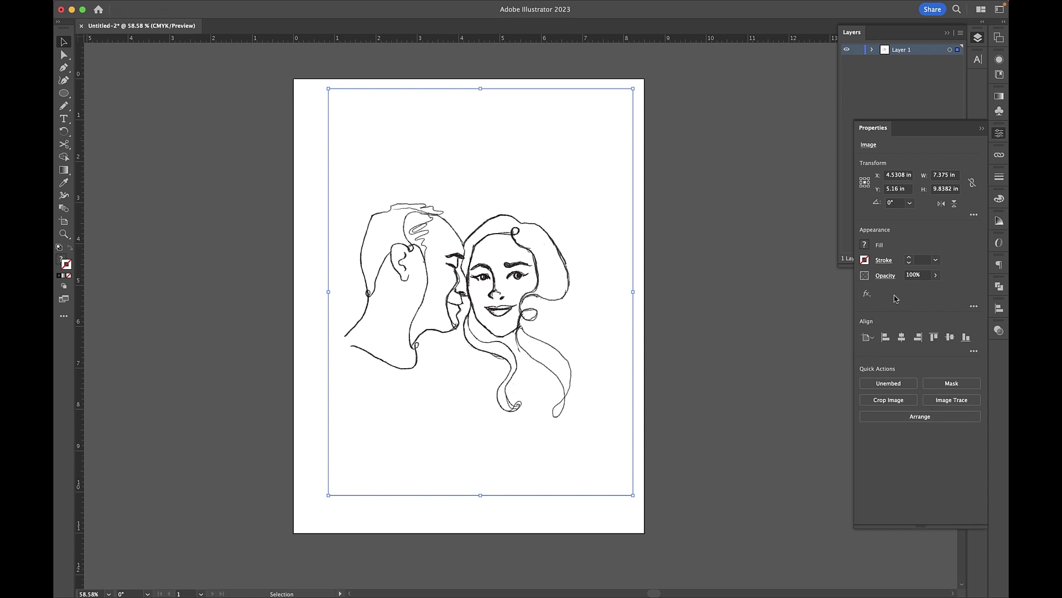
left_click(874, 133)
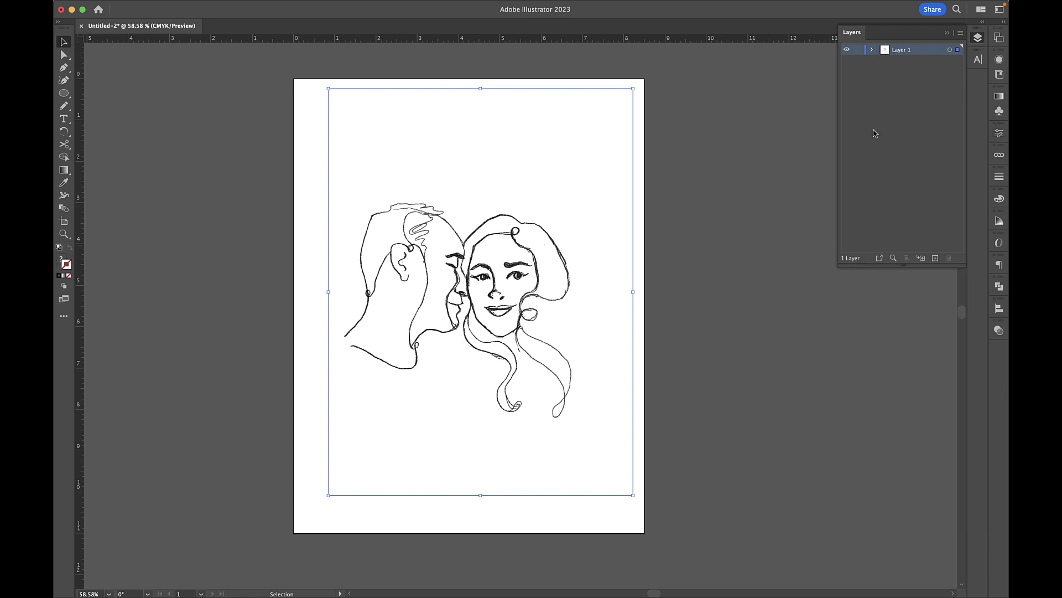
left_click(168, 98)
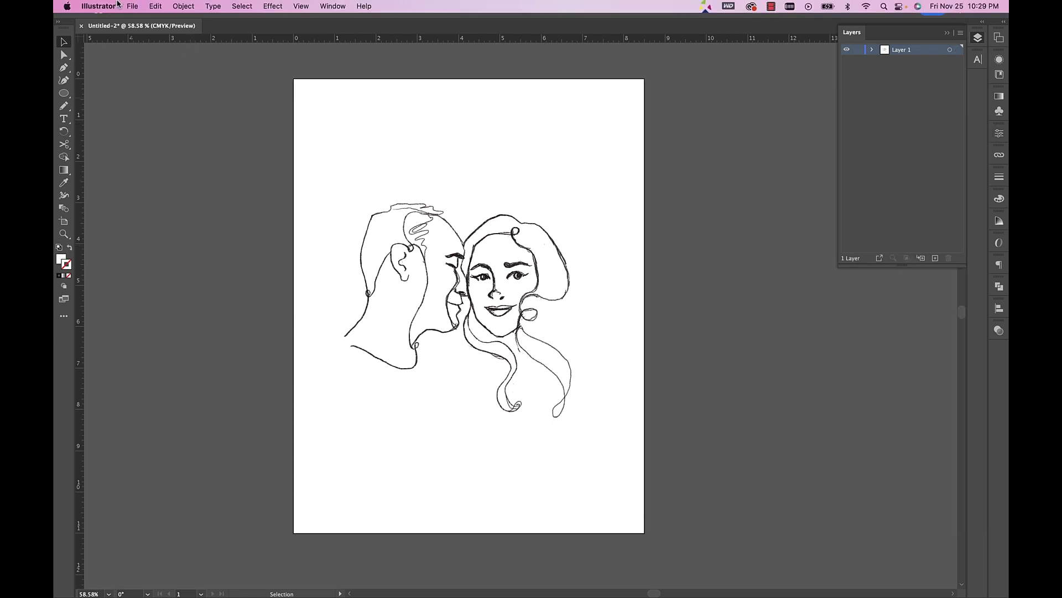
Save the document to the Desktop as "Minimalist Line Art.ai" in Adobe Illustrator format.
left_click(132, 6)
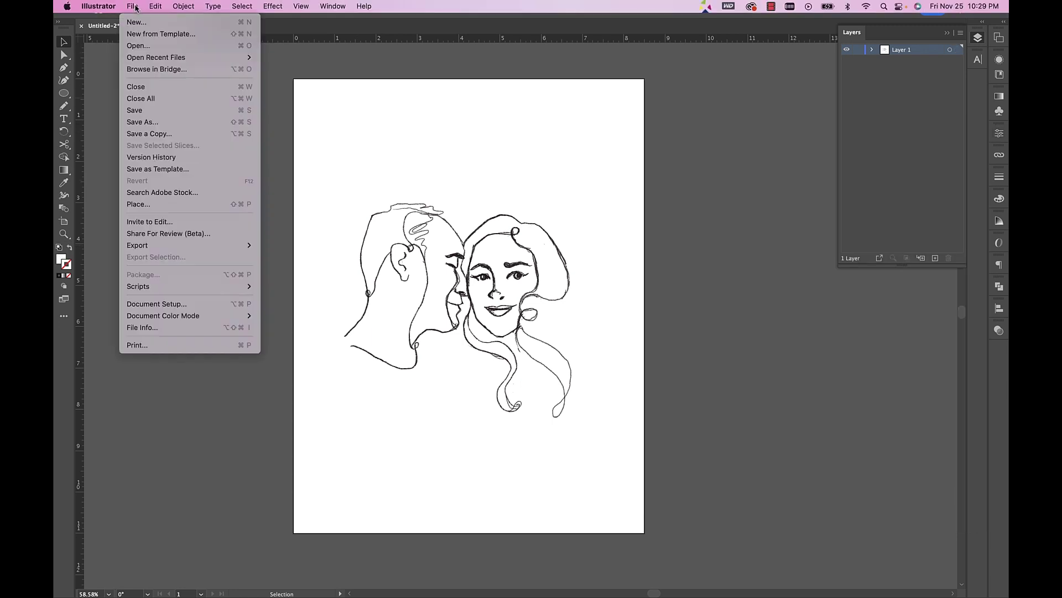
left_click(160, 123)
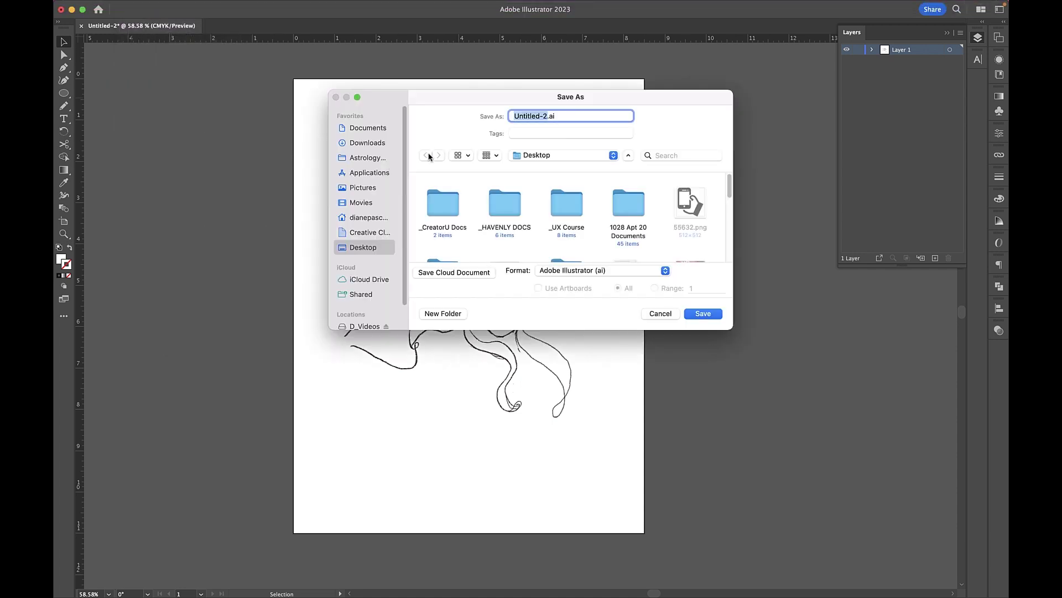
type("Min")
left_click(363, 218)
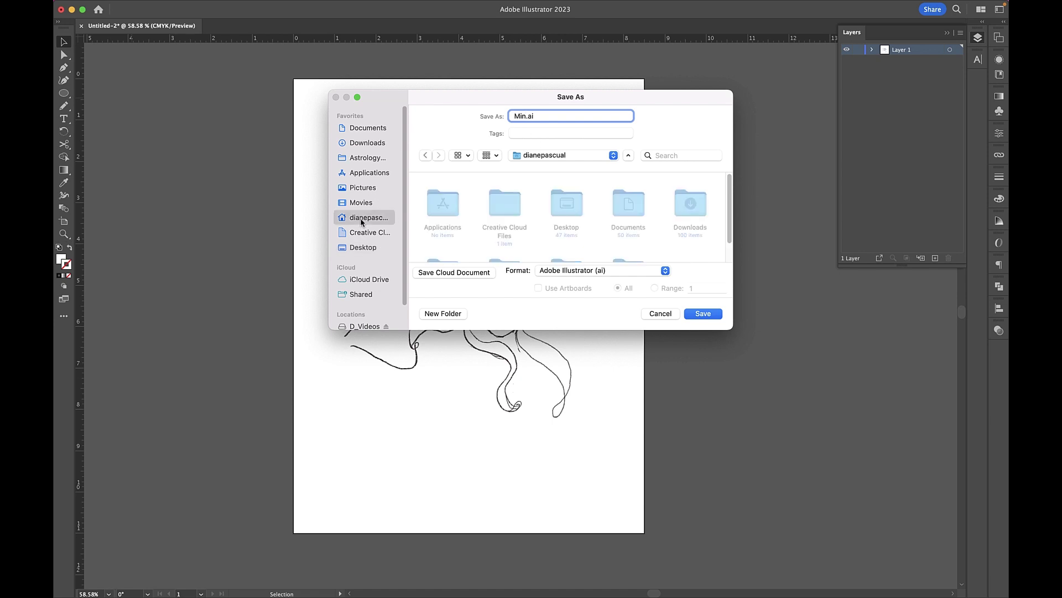
left_click(368, 249)
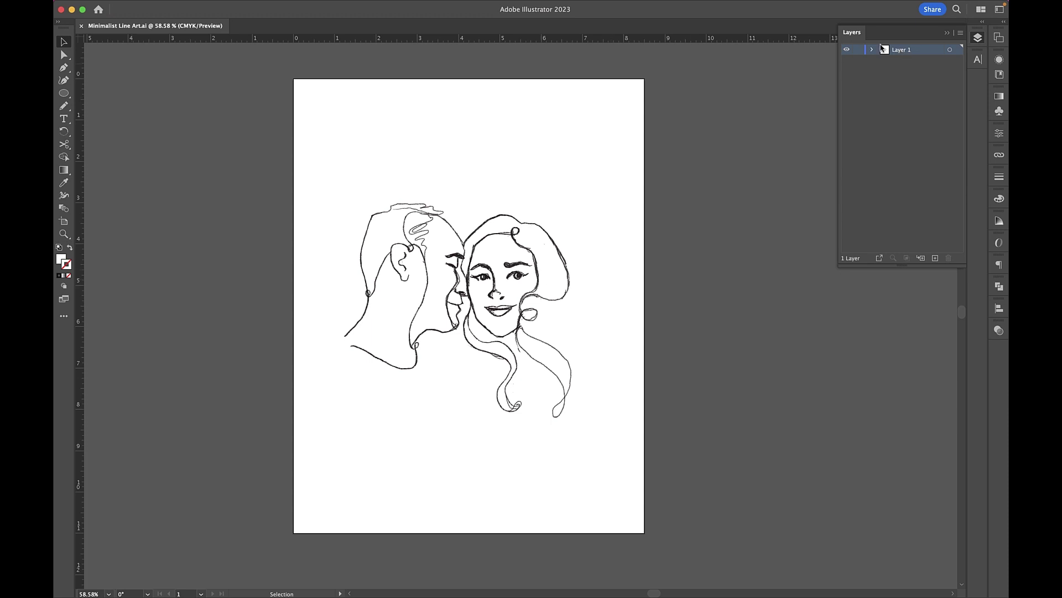
Reduce the sketch image's opacity to 52% and lock Layer 1.
key("super+a")
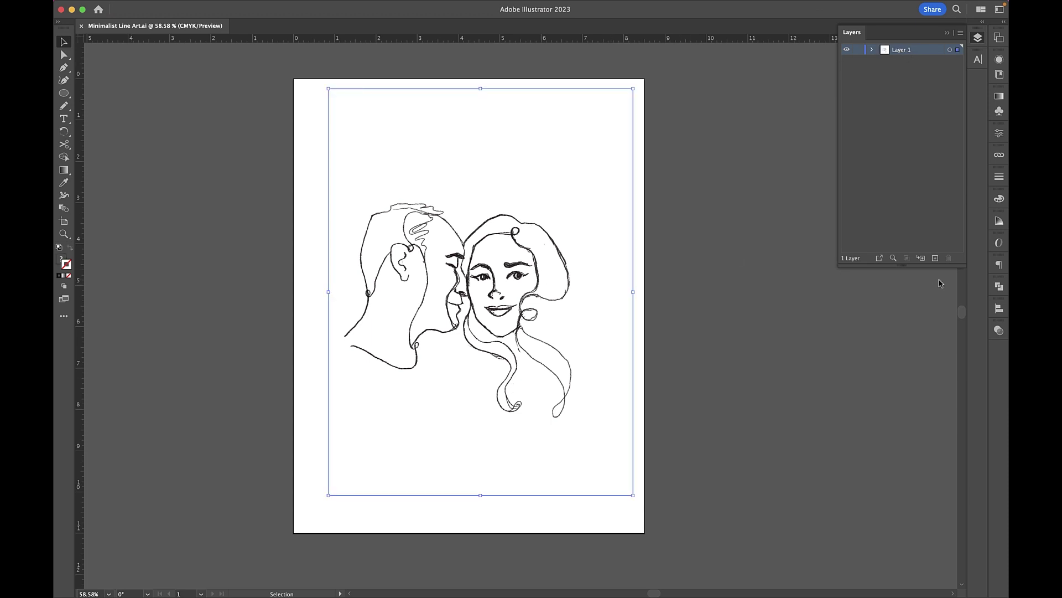
left_click(999, 330)
left_click(977, 341)
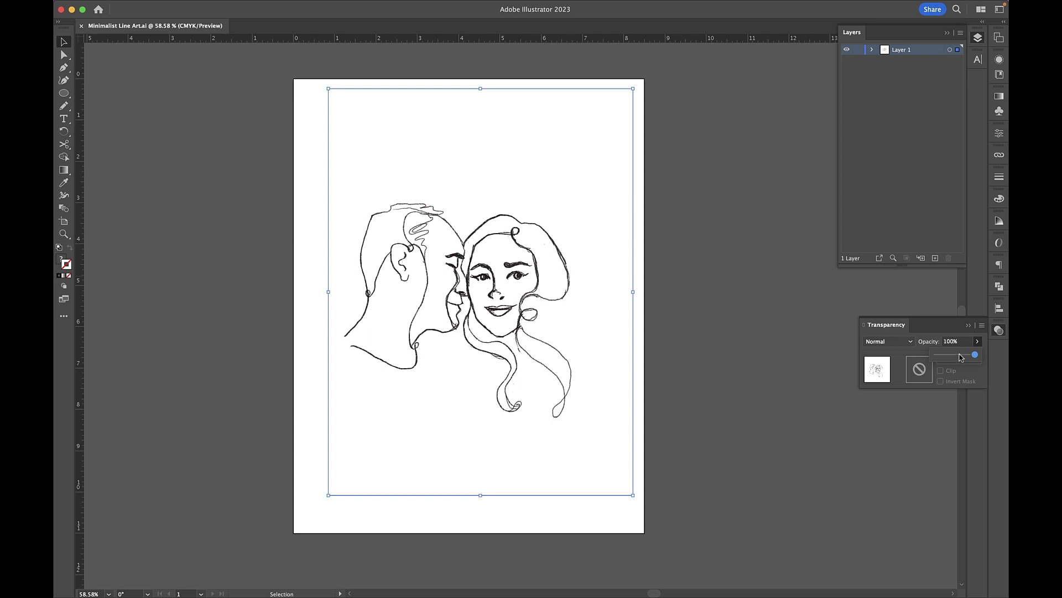
left_click(959, 355)
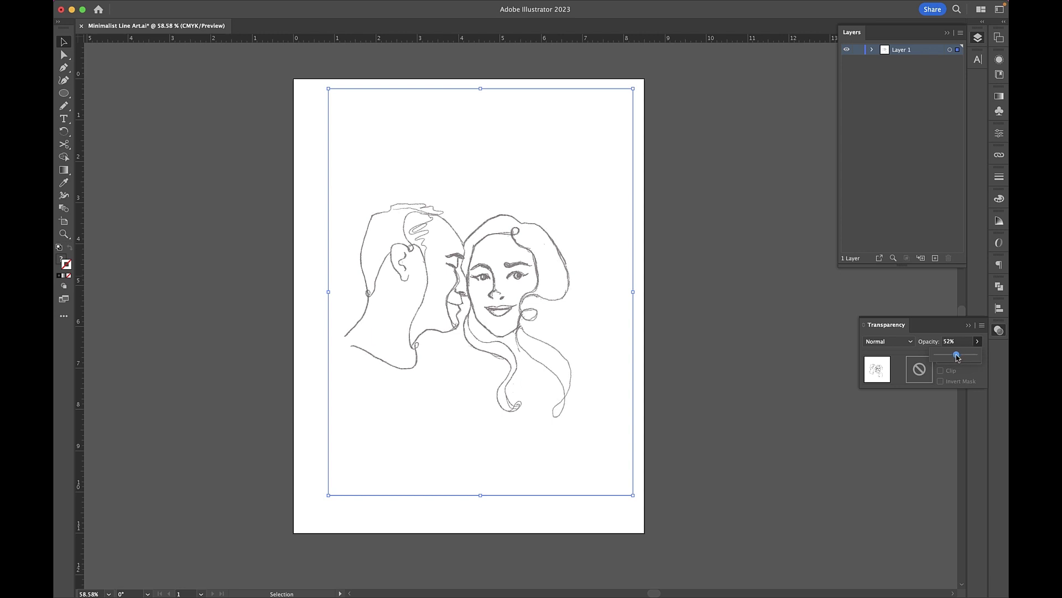
left_click(910, 297)
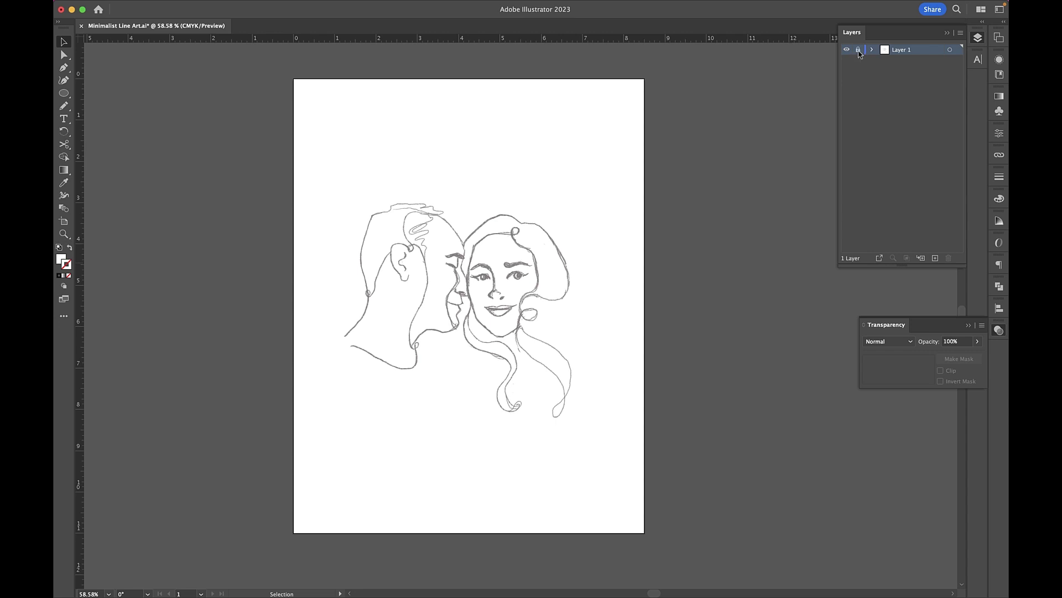
Add a new layer above the locked sketch layer and close the transparency settings.
left_click(935, 258)
left_click(886, 325)
mouse_move(850, 23)
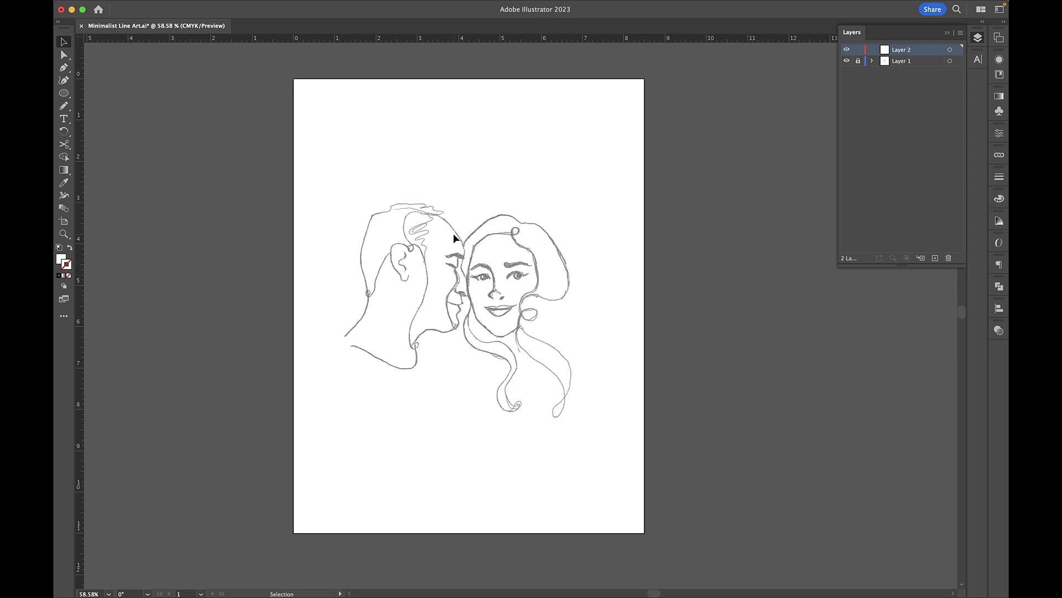
Set the drawing colors to a black stroke and no fill.
scroll(484, 269, "up", 5)
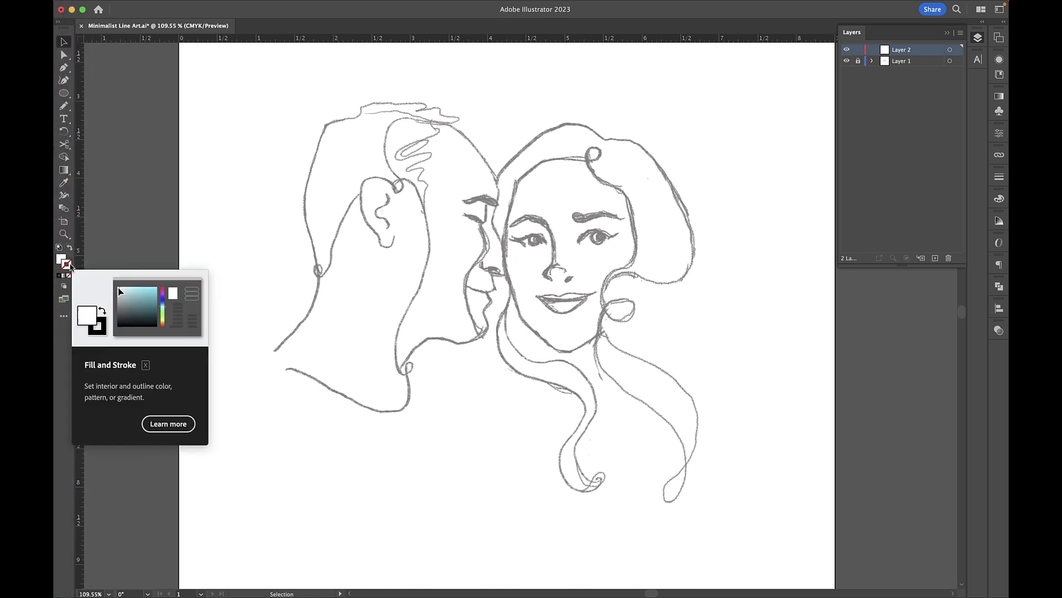
left_click(67, 266)
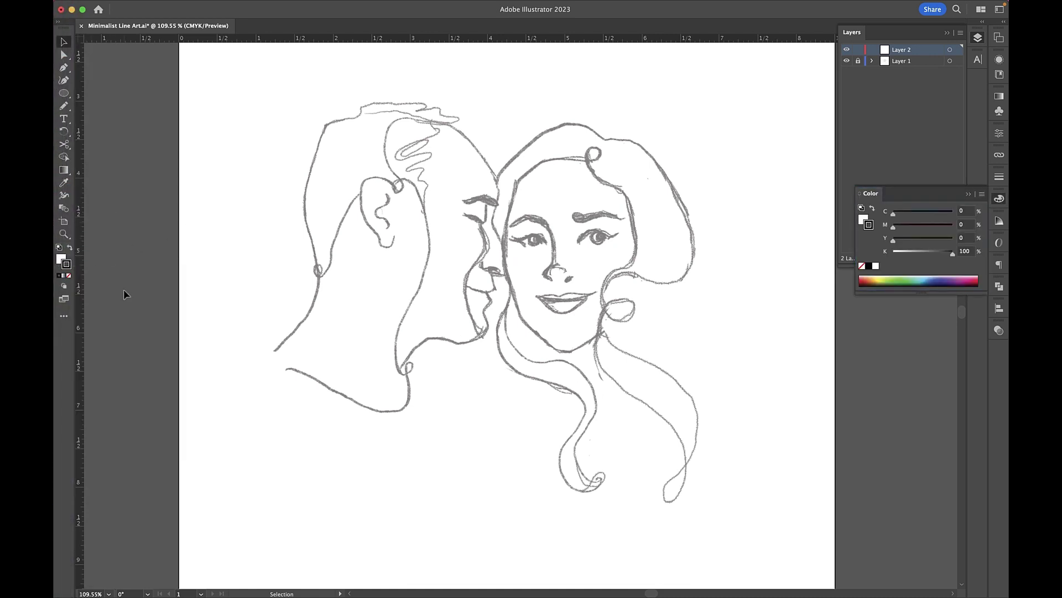
left_click(61, 259)
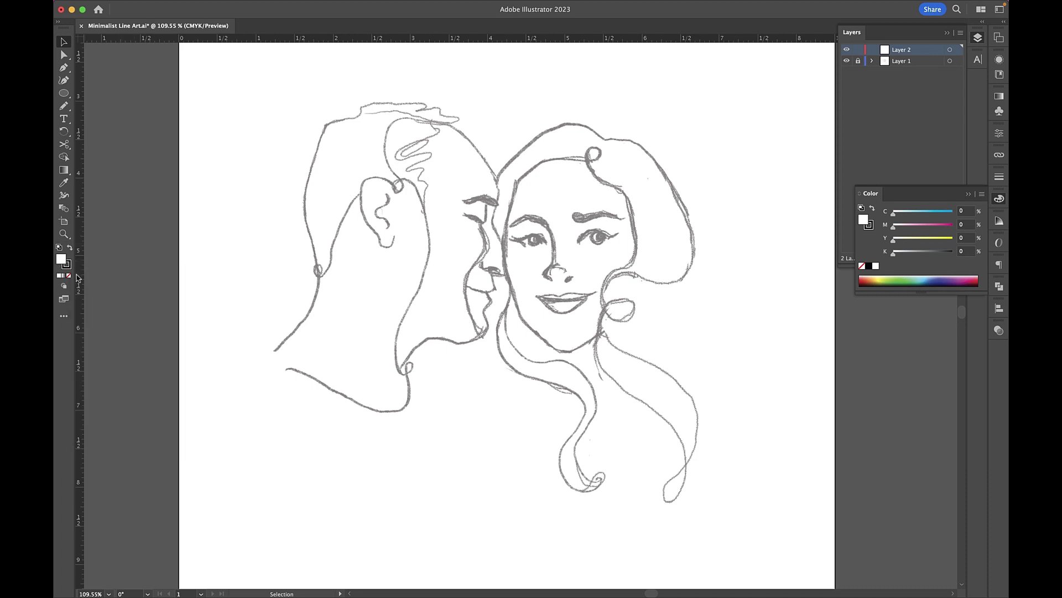
left_click(68, 275)
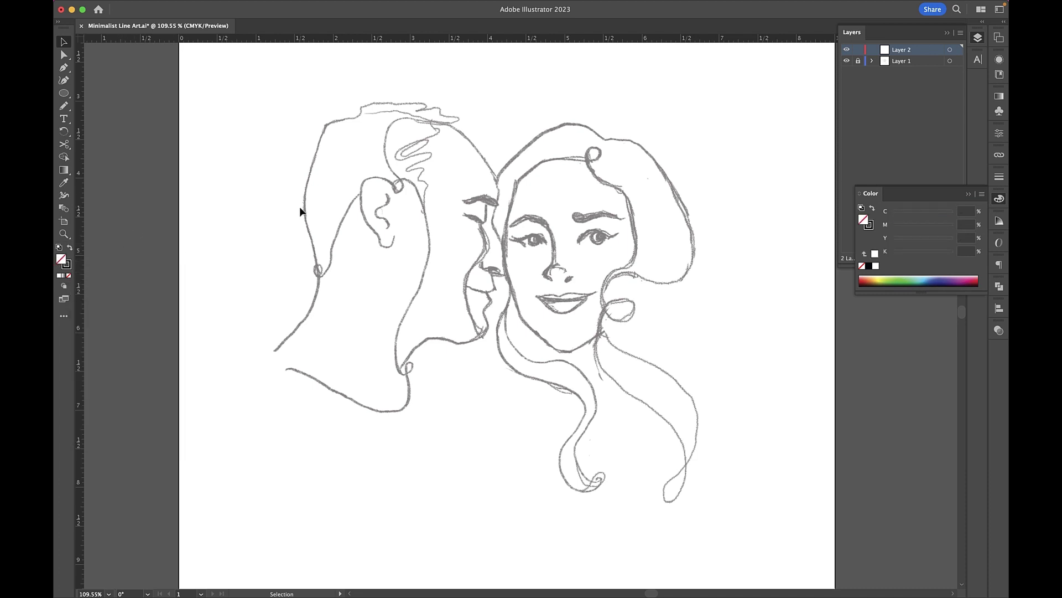
Trace the back of the man's head and neck down to the shoulder with the Pencil tool.
key("p")
key("n")
mouse_move(326, 126)
left_mouse_down()
mouse_move(303, 212)
mouse_move(317, 268)
mouse_move(309, 314)
left_mouse_up()
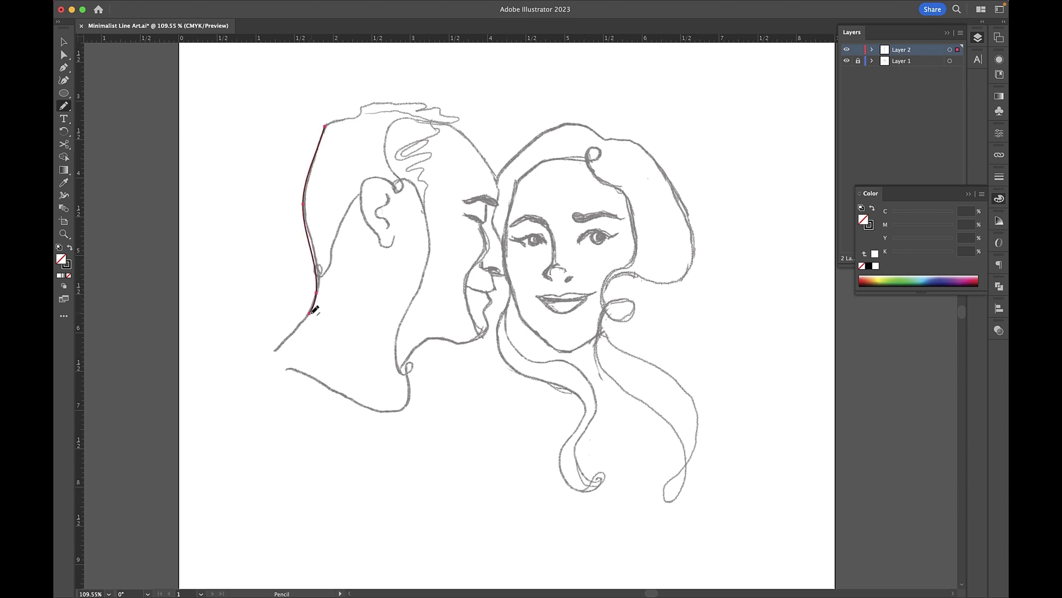
left_click_drag(309, 313, 271, 350)
key("a")
key("minus")
left_click(312, 354, "super")
Trace the man's hair with the Pencil tool, from the back of the crown along the jagged tuft and back underneath.
key("n")
left_click_drag(331, 122, 347, 120)
left_click_drag(354, 119, 379, 102)
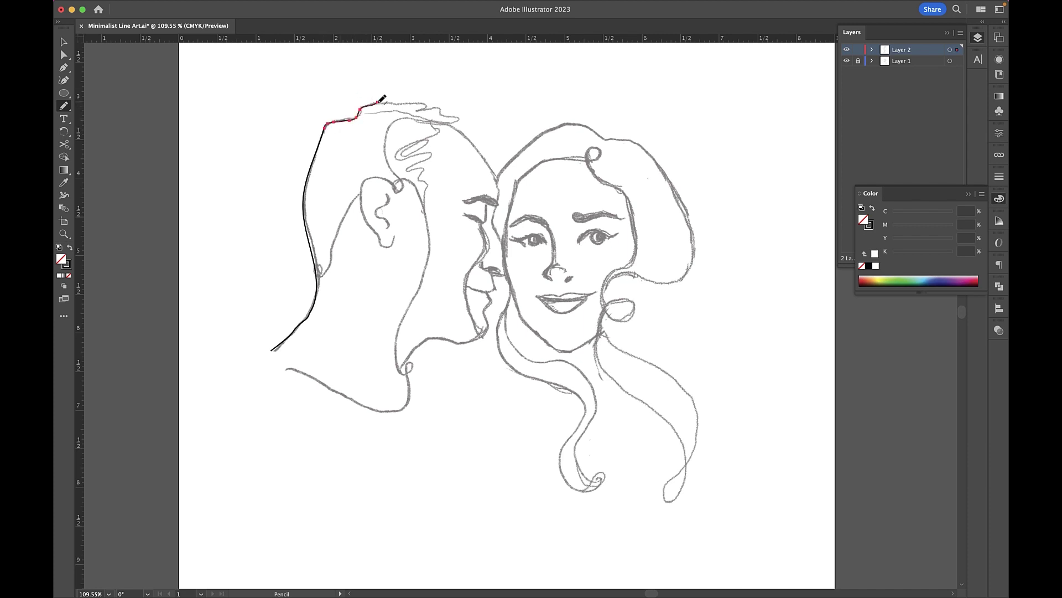
scroll(382, 99, "up", 5)
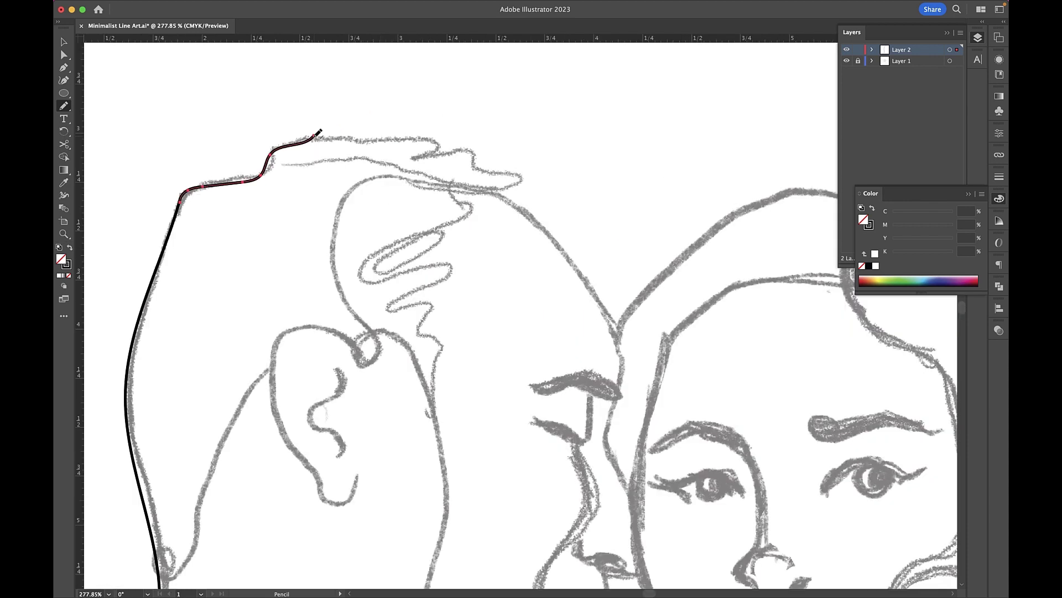
scroll(318, 132, "down", 5)
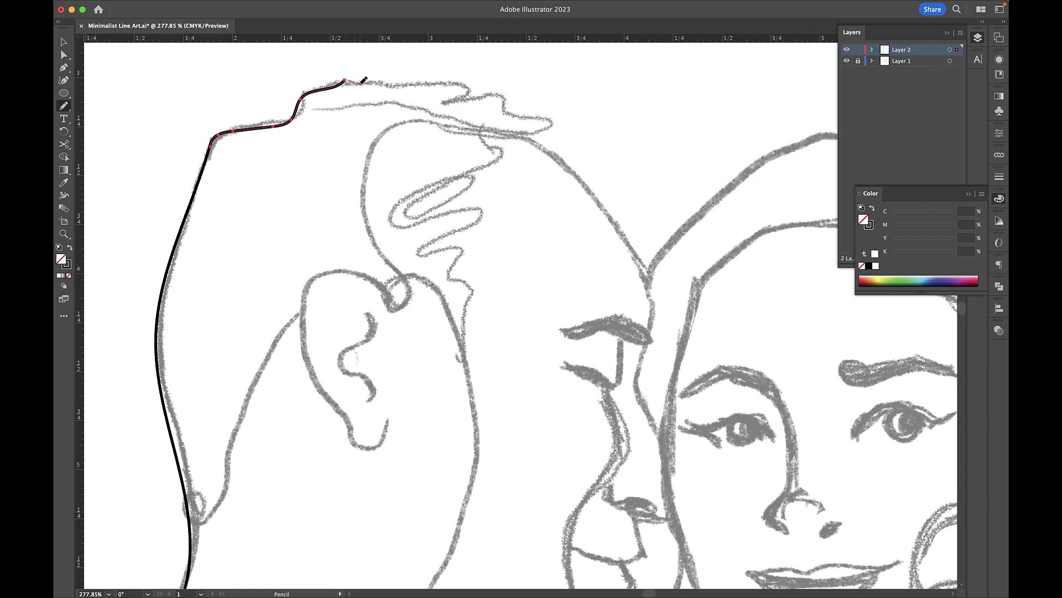
left_click_drag(387, 83, 489, 94)
left_click_drag(507, 129, 450, 117)
left_click_drag(378, 103, 313, 110)
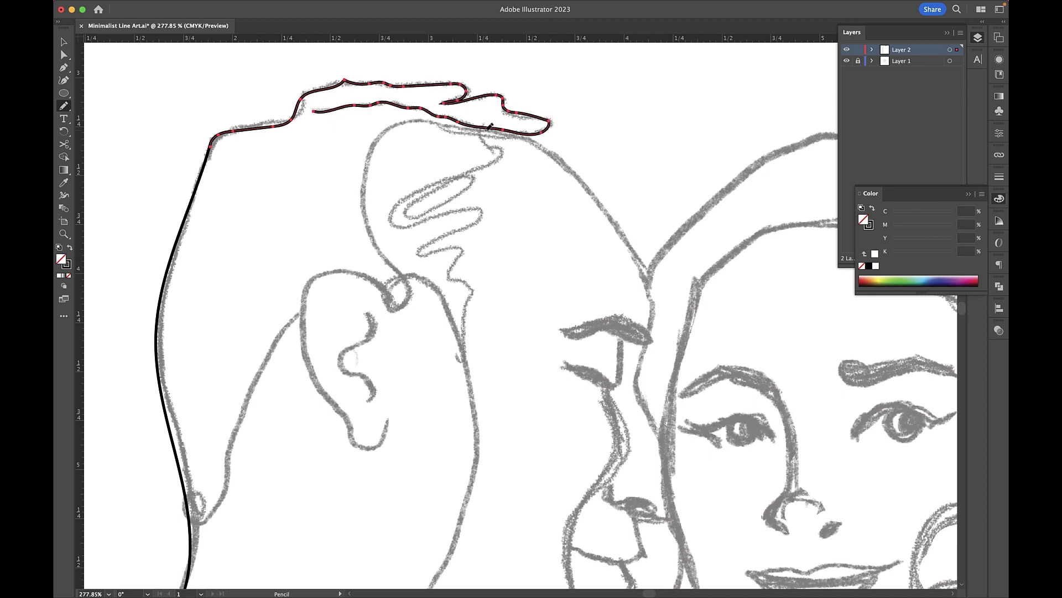
scroll(489, 148, "down", 5)
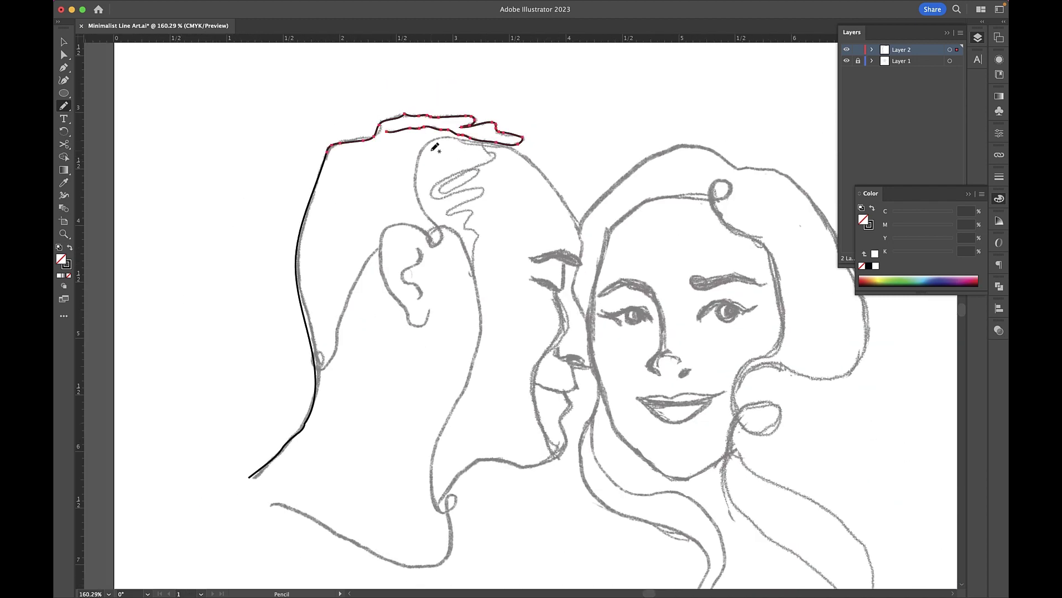
left_click(433, 149, "super")
Smooth the sharp anchor point at the top of the man's hair outline with the Direct Selection tool.
scroll(452, 363, "right", 2)
scroll(452, 363, "down", 1)
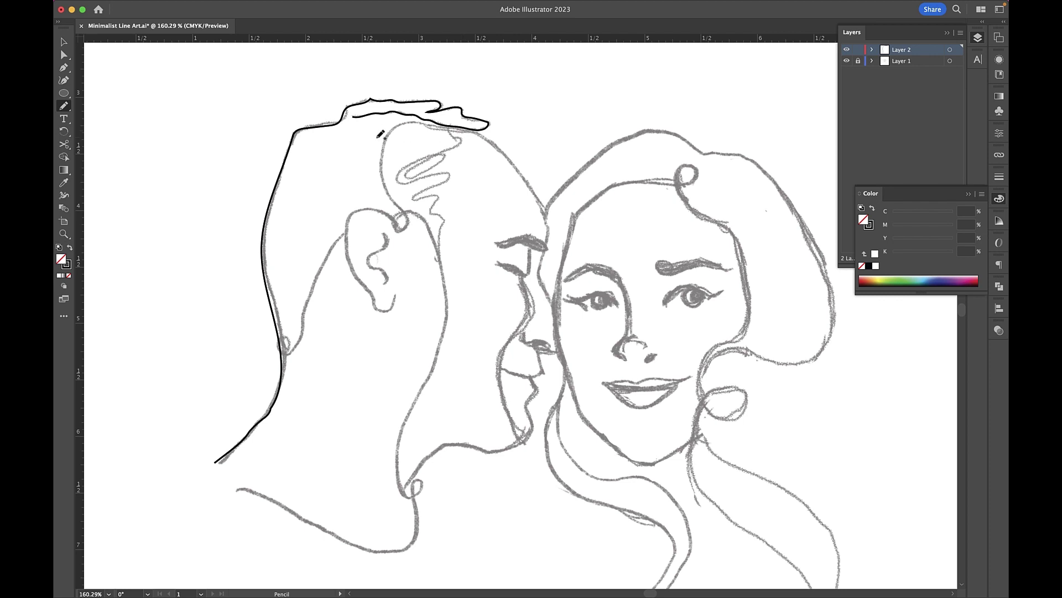
key("a")
left_click(376, 102)
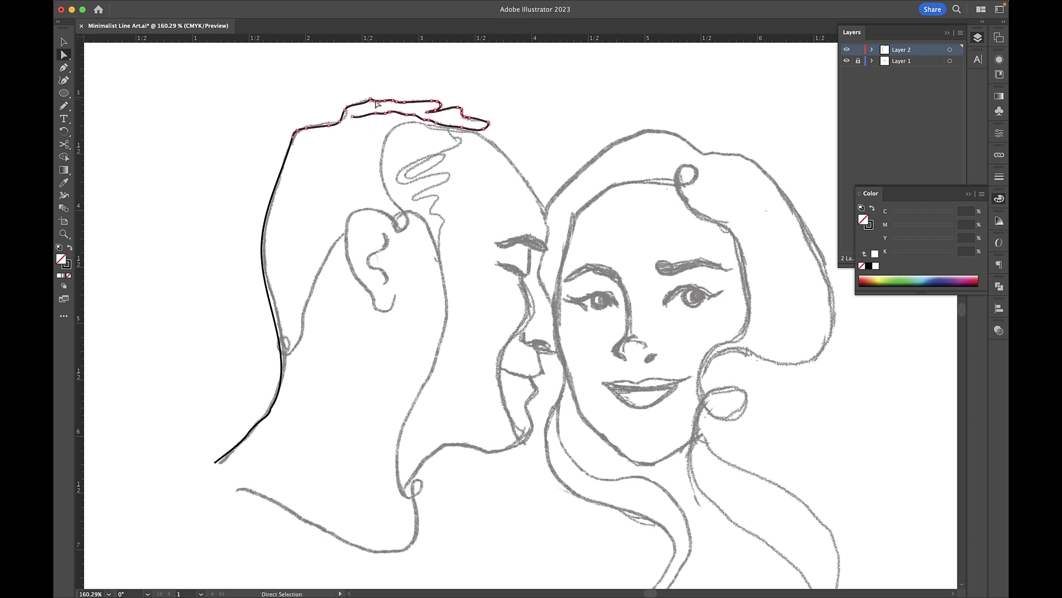
mouse_move(371, 100)
left_mouse_down()
mouse_move(363, 108)
mouse_move(376, 105)
left_mouse_up()
left_click(376, 94)
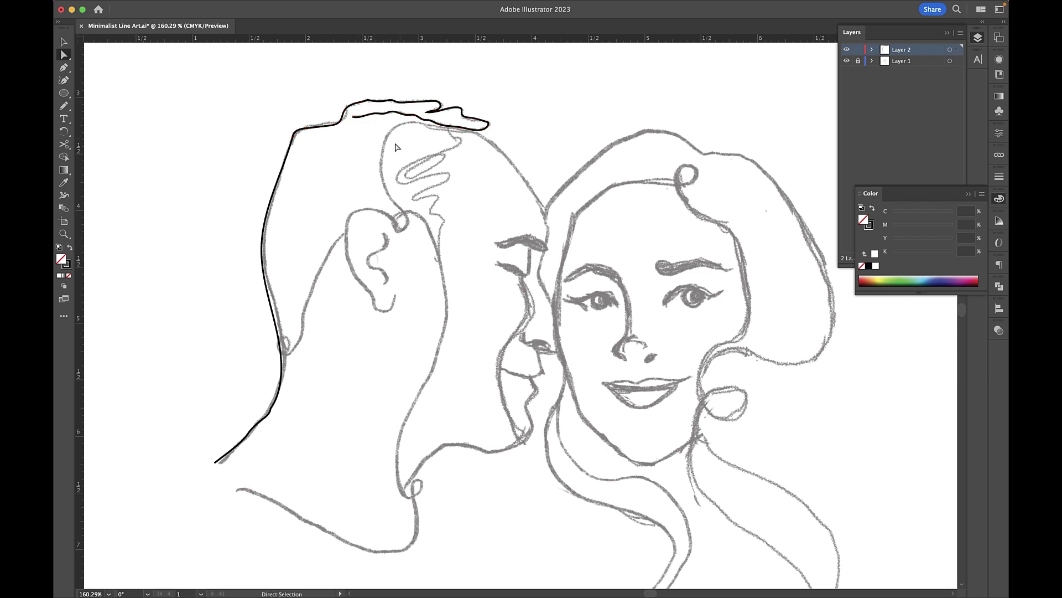
Trace one pencil line from the man's front hairline through the loop at the ear, down the jaw and neck loop to the neck base.
key("n")
scroll(496, 374, "down", 2)
scroll(496, 374, "right", 2)
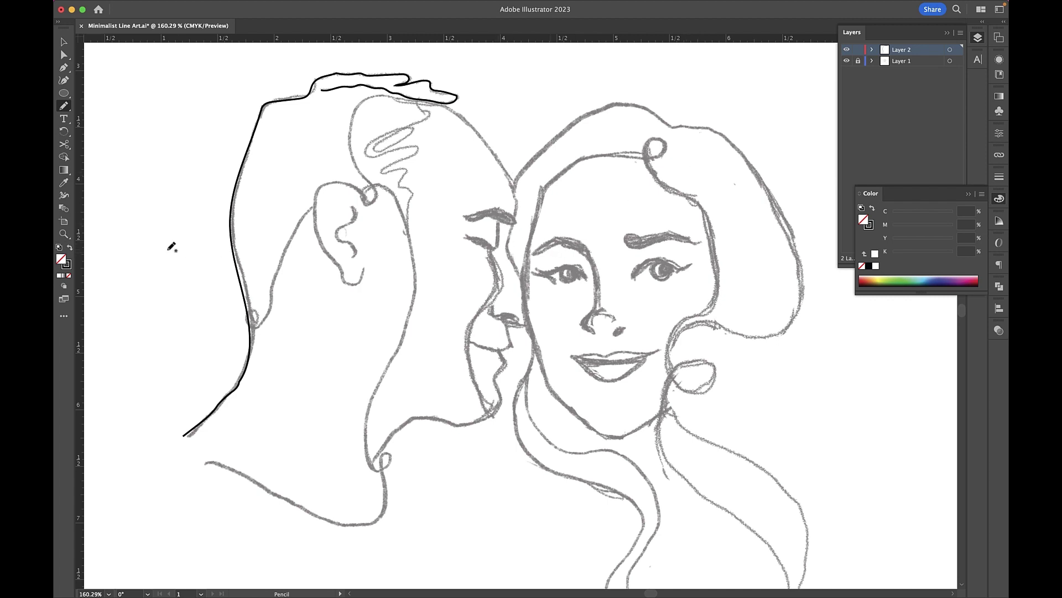
key("a")
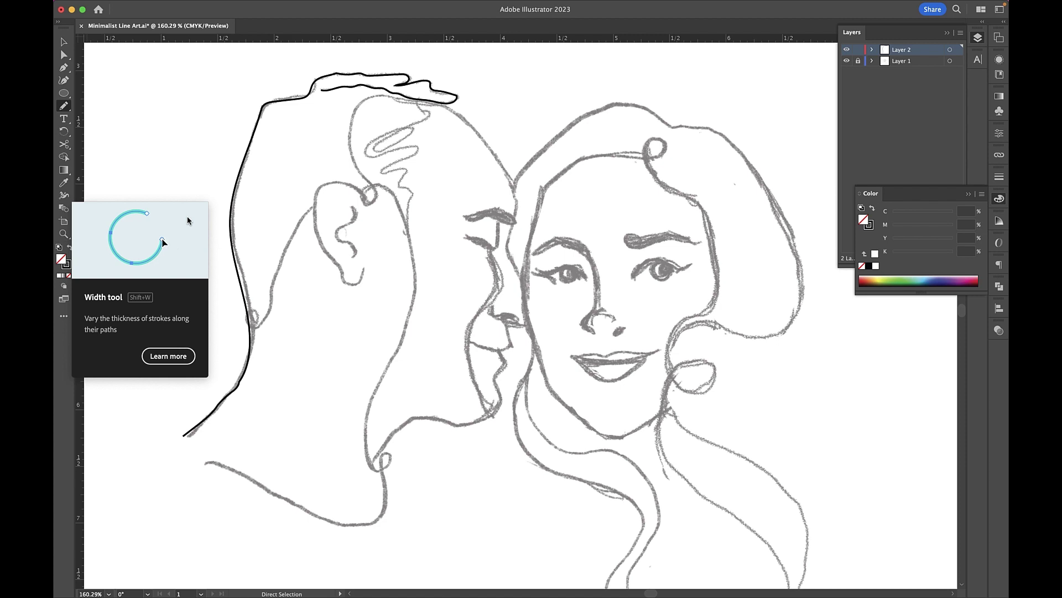
scroll(365, 191, "down", 2)
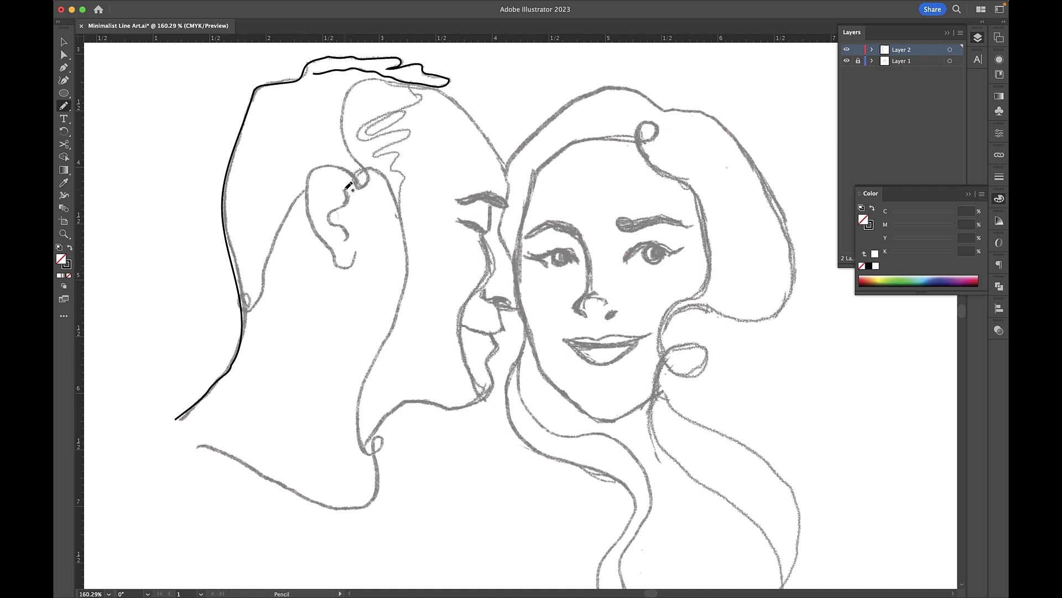
mouse_move(412, 83)
left_mouse_down()
mouse_move(347, 97)
mouse_move(370, 180)
mouse_move(360, 176)
mouse_move(384, 173)
mouse_move(407, 256)
mouse_move(358, 414)
mouse_move(366, 449)
mouse_move(382, 446)
mouse_move(375, 440)
mouse_move(370, 503)
mouse_move(351, 507)
mouse_move(371, 507)
mouse_move(375, 495)
mouse_move(369, 510)
left_mouse_up()
key("a")
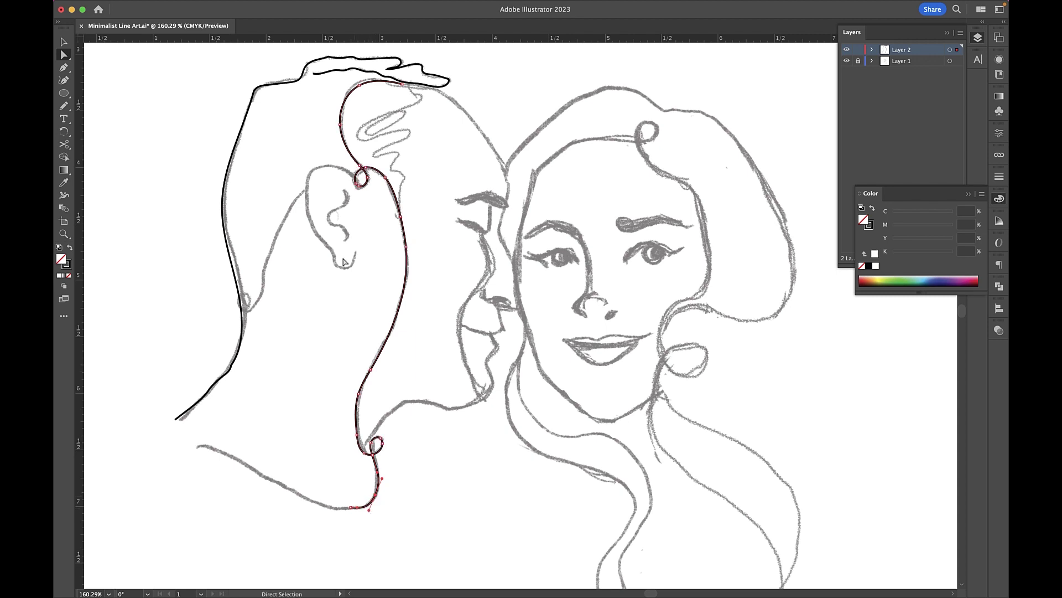
Extend the pencil line from the base of the man's neck along the lower shoulder curve, and deselect it.
key("n")
scroll(353, 452, "up", 3)
scroll(353, 454, "down", 4)
scroll(353, 454, "left", 5)
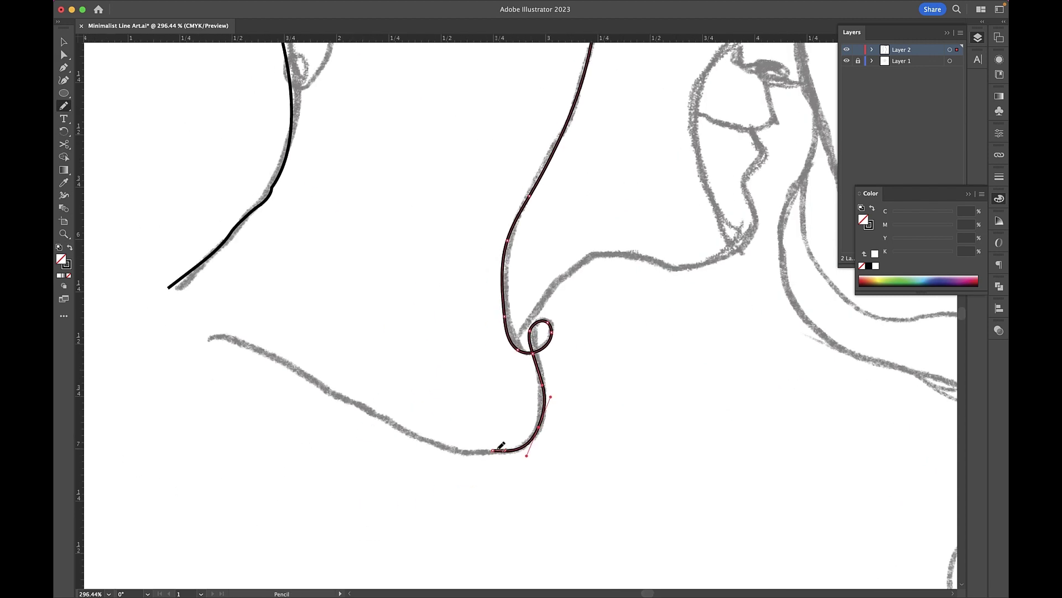
left_click_drag(467, 451, 423, 435)
left_click_drag(322, 381, 209, 336)
key("super+shift+a")
Reshape the curve at the back of the man's head and nape to follow the sketch, then ready the Pencil tool.
scroll(290, 331, "down", 5)
left_click(267, 331)
left_click_drag(277, 352, 282, 332)
left_click_drag(252, 294, 255, 293)
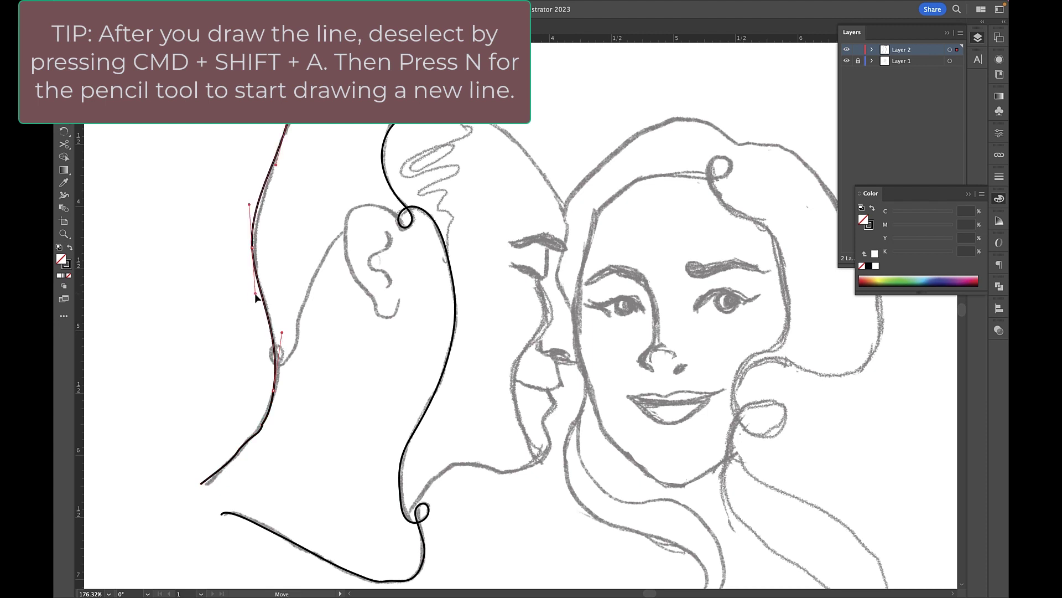
key("super+shift+a")
key("n")
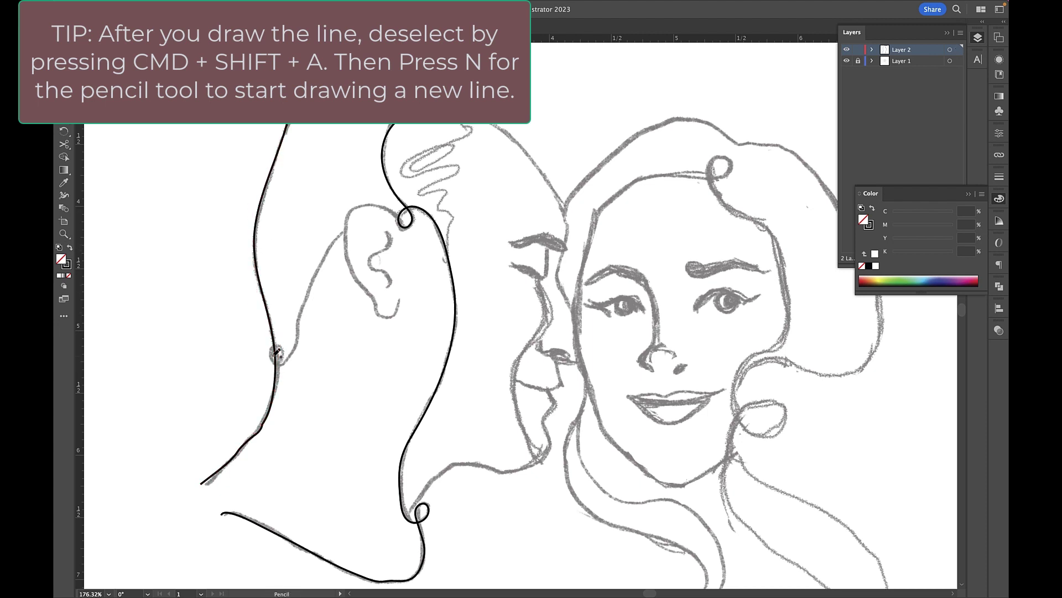
Trace the small loop at the man's nape with the curve up to his ear, the ear's outline and its inner fold.
mouse_move(278, 352)
left_mouse_down()
mouse_move(280, 343)
mouse_move(276, 362)
mouse_move(298, 348)
mouse_move(343, 233)
left_mouse_up()
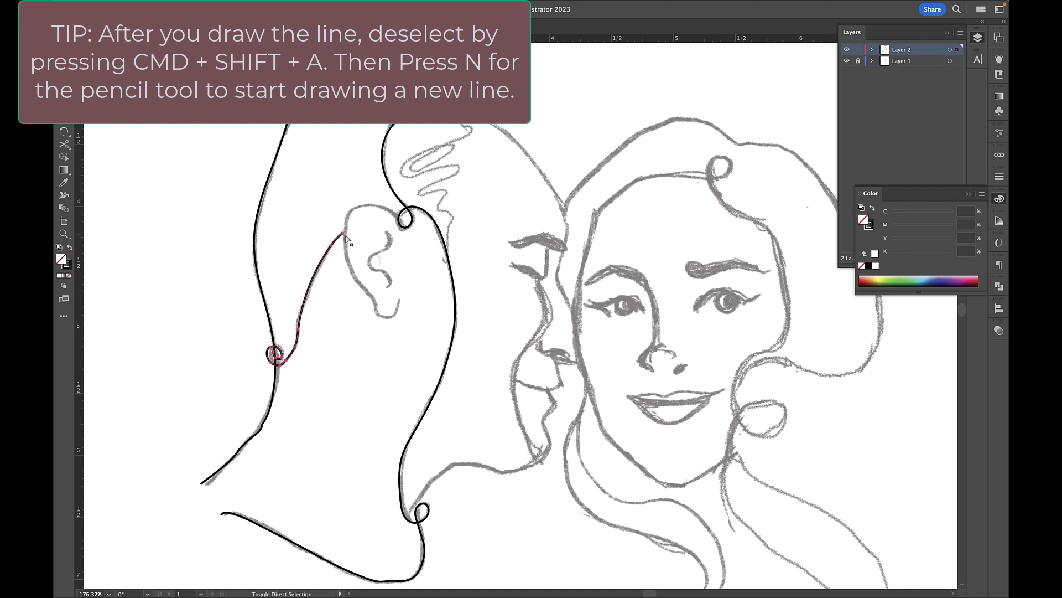
mouse_move(398, 212)
left_mouse_down()
mouse_move(353, 209)
mouse_move(348, 233)
mouse_move(359, 284)
mouse_move(399, 301)
left_mouse_up()
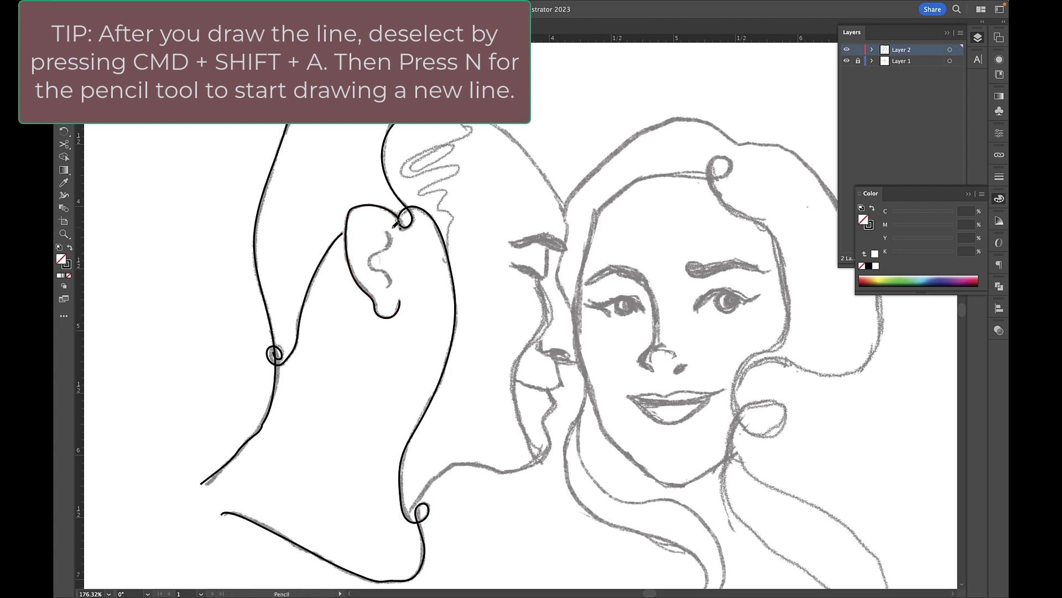
mouse_move(389, 233)
left_mouse_down()
mouse_move(372, 266)
mouse_move(392, 285)
left_mouse_up()
Extend the man's front hairline path over his forehead and down past the brow to the edge of the woman's face.
scroll(420, 186, "down", 2)
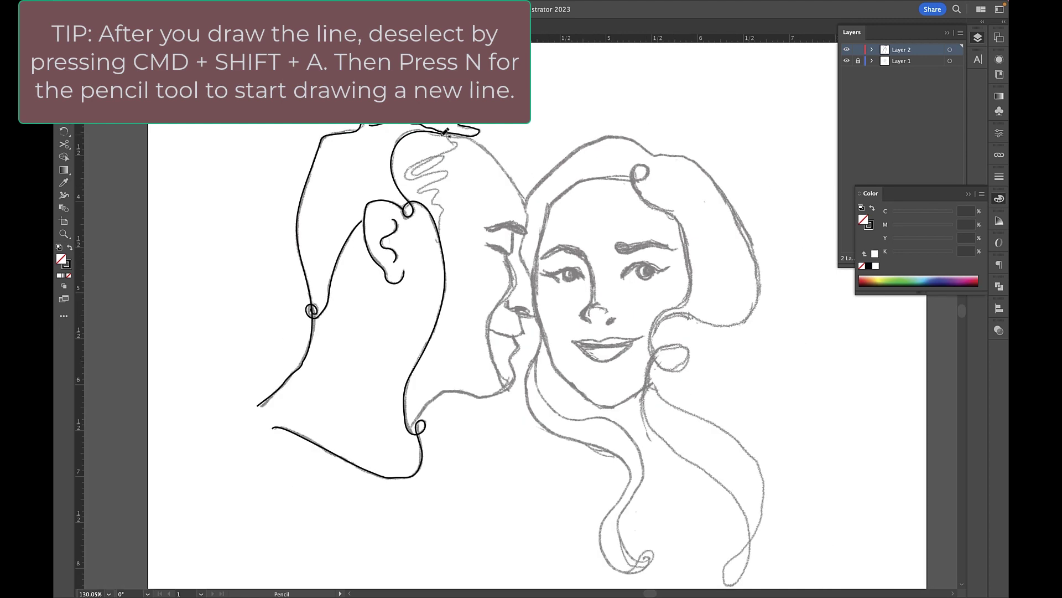
scroll(447, 132, "up", 4)
key("a")
left_click(444, 134)
key("n")
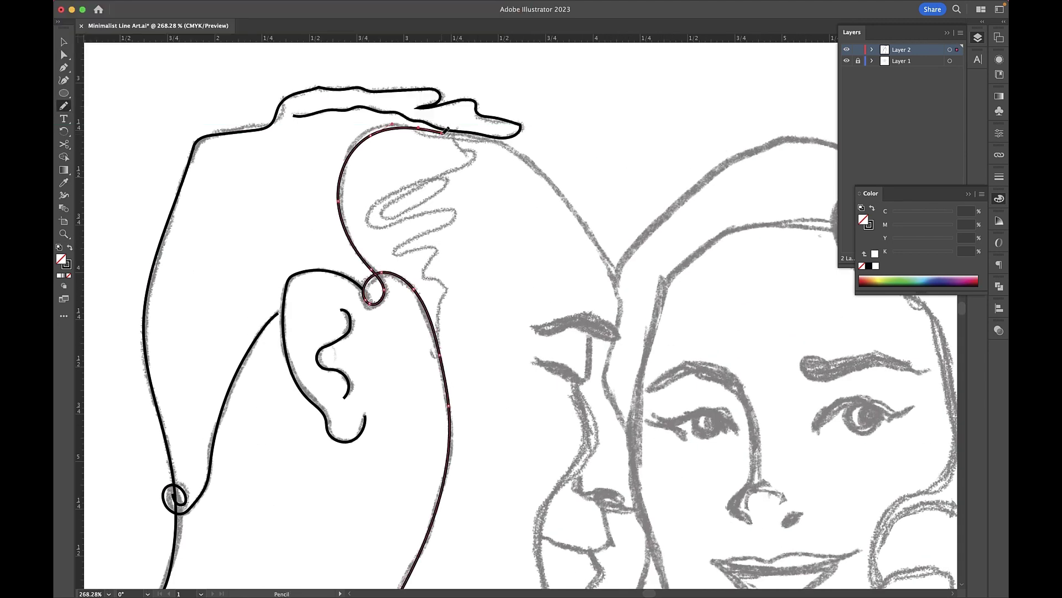
left_click_drag(455, 133, 519, 148)
left_click_drag(551, 181, 579, 216)
left_click_drag(609, 255, 626, 298)
left_click_drag(631, 423, 629, 425)
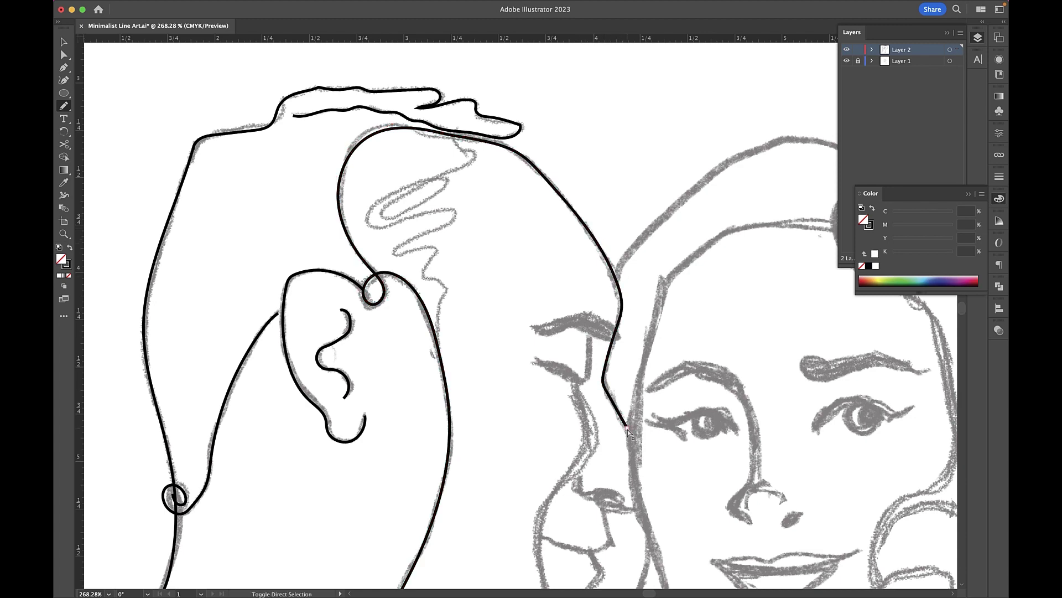
Trace the man's eyebrow and profile as one line down through the chin loop and along the jaw to the neck loop, and deselect it.
scroll(630, 425, "down", 3)
mouse_move(551, 284)
left_mouse_down()
mouse_move(607, 282)
mouse_move(550, 282)
mouse_move(590, 309)
mouse_move(579, 320)
mouse_move(589, 357)
mouse_move(554, 432)
mouse_move(570, 486)
mouse_move(590, 489)
mouse_move(579, 481)
mouse_move(563, 509)
mouse_move(545, 513)
mouse_move(495, 502)
mouse_move(456, 546)
left_mouse_up()
key("super+shift+a")
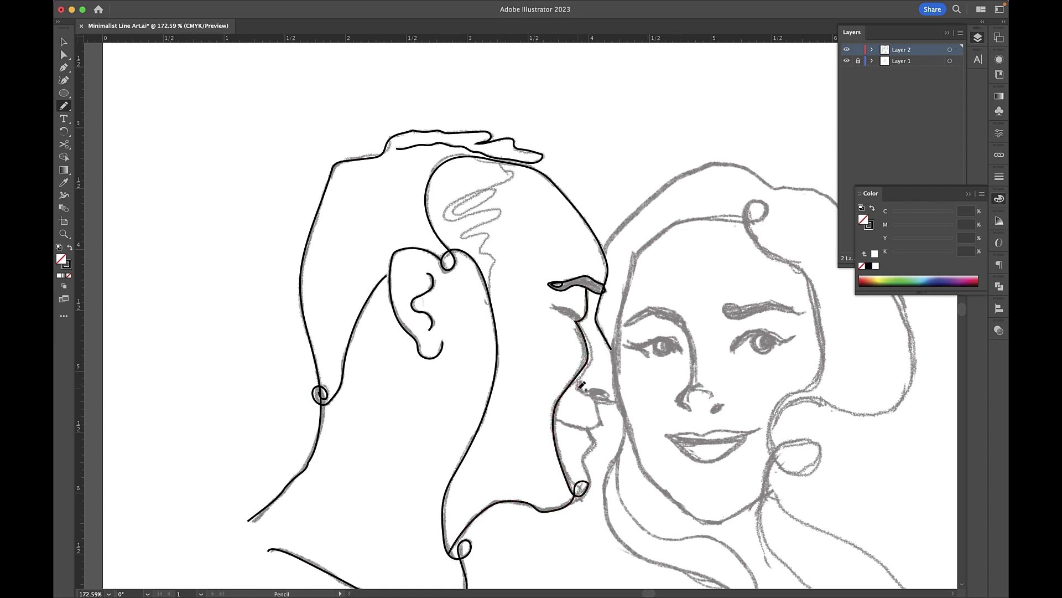
Trace the man's nose and nostril, lips and chin front, mouth line and closed eyelid.
mouse_move(593, 388)
left_mouse_down()
mouse_move(617, 401)
mouse_move(600, 404)
mouse_move(584, 487)
left_mouse_up()
left_click_drag(560, 421, 598, 429)
left_click_drag(559, 307, 576, 317)
key("super+z")
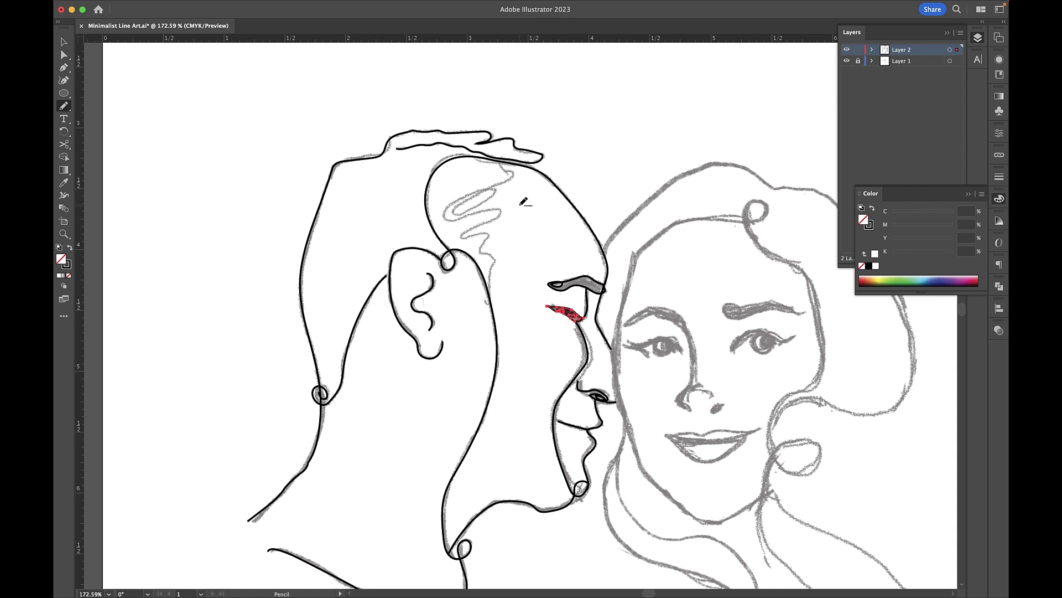
Trace the wavy hair squiggle at the man's temple, add the remaining inner hair curve, and deselect it.
mouse_move(503, 160)
left_mouse_down()
mouse_move(512, 173)
mouse_move(454, 204)
mouse_move(457, 216)
mouse_move(497, 211)
mouse_move(469, 237)
mouse_move(492, 255)
mouse_move(494, 302)
left_mouse_up()
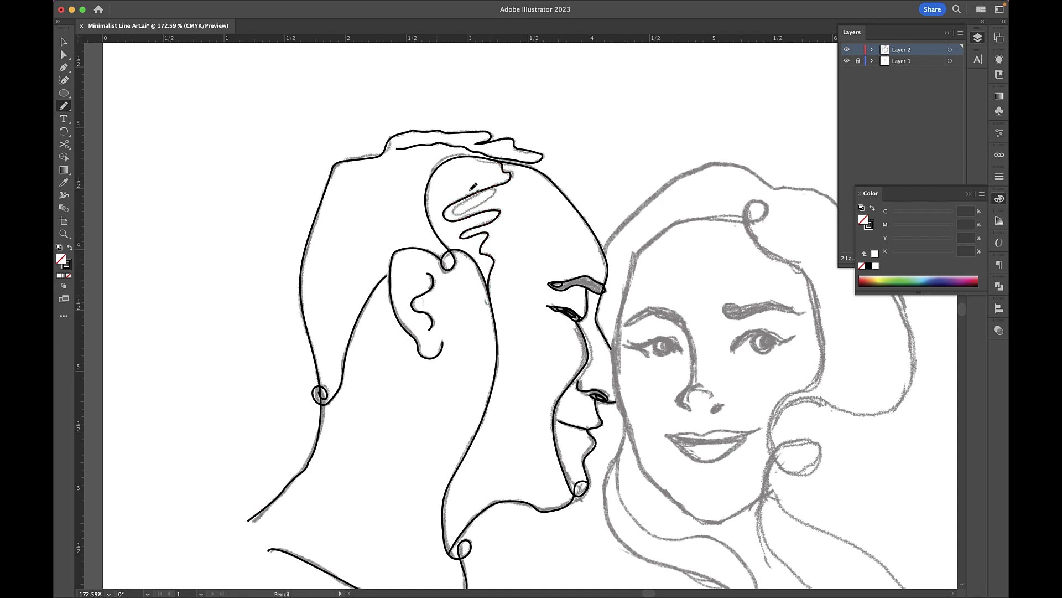
mouse_move(497, 189)
left_mouse_down()
mouse_move(459, 213)
mouse_move(495, 180)
mouse_move(496, 166)
mouse_move(477, 173)
mouse_move(498, 167)
mouse_move(473, 155)
mouse_move(445, 160)
mouse_move(422, 210)
mouse_move(457, 247)
left_mouse_up()
key("shift+super+a")
Trace the woman's outer hair from the man's forehead around her head and through the long trailing lock to the loop beside her jaw.
scroll(455, 306, "down", 5)
scroll(454, 307, "right", 2)
scroll(550, 326, "up", 6)
scroll(553, 322, "down", 2)
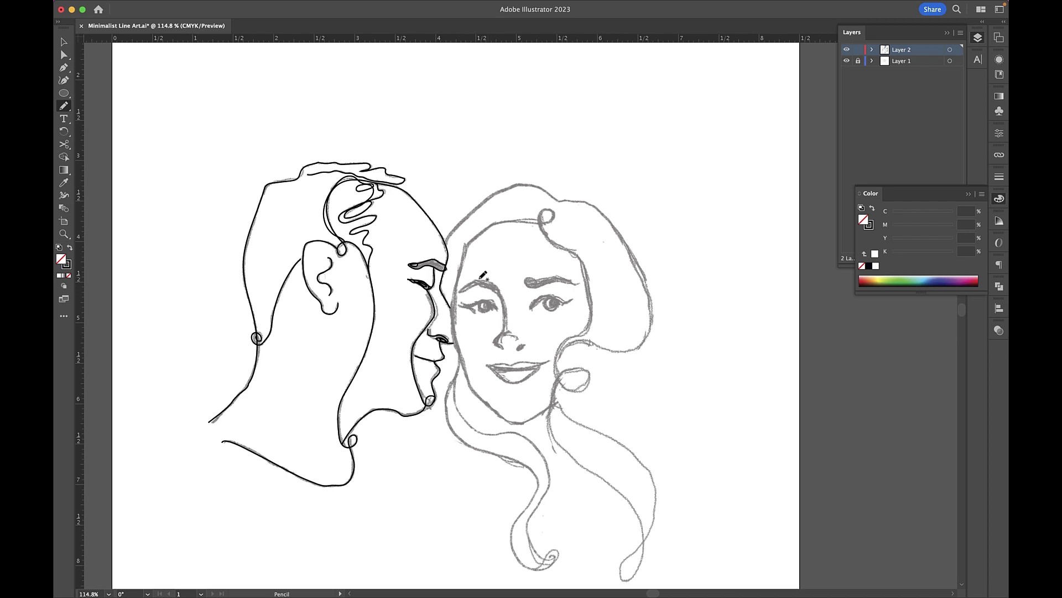
mouse_move(446, 241)
left_mouse_down()
mouse_move(492, 195)
mouse_move(530, 183)
mouse_move(560, 201)
left_mouse_up()
mouse_move(620, 229)
left_mouse_down()
mouse_move(653, 319)
mouse_move(630, 351)
mouse_move(588, 343)
mouse_move(563, 352)
mouse_move(555, 373)
mouse_move(582, 388)
mouse_move(593, 376)
mouse_move(558, 386)
left_mouse_up()
mouse_move(554, 424)
left_mouse_down()
mouse_move(640, 515)
mouse_move(636, 575)
mouse_move(633, 553)
left_mouse_up()
mouse_move(657, 512)
left_mouse_down()
mouse_move(636, 457)
mouse_move(568, 410)
left_mouse_up()
left_click_drag(565, 385, 565, 385)
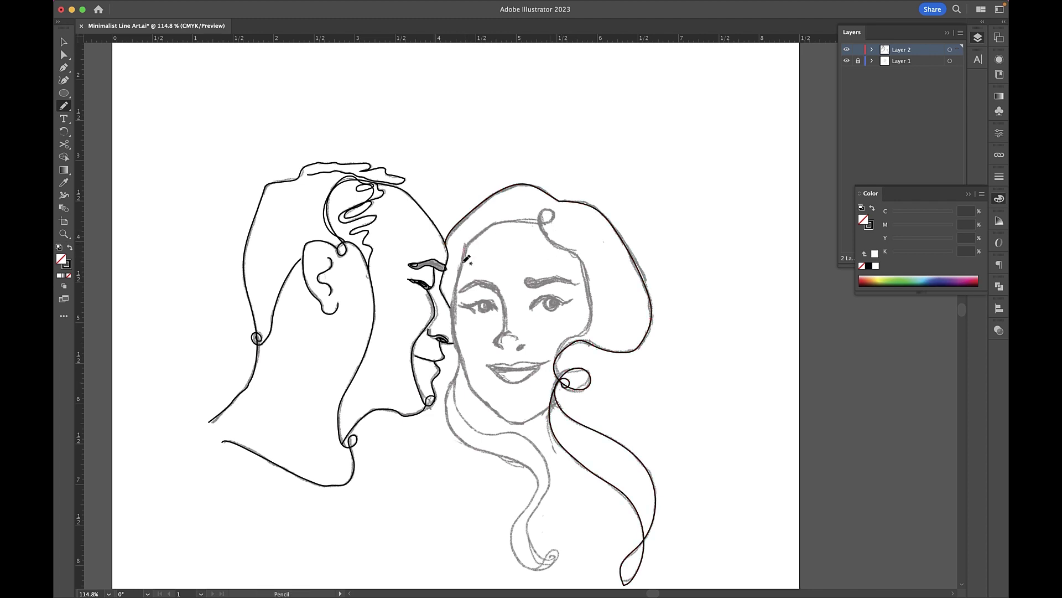
Trace the woman's face outline along the man's side and around her chin, and refine the jaw curve with the Direct Selection tool.
left_click_drag(458, 292, 479, 396)
left_click_drag(539, 413, 550, 407)
key("a")
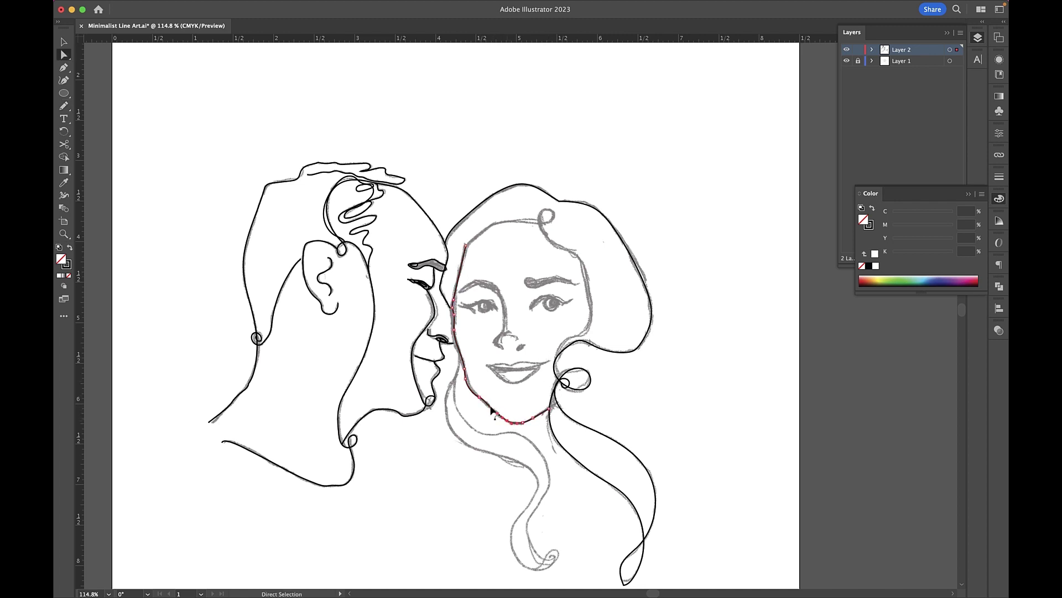
left_click_drag(484, 400, 468, 381)
left_click(473, 358)
Extend the woman's face outline along her hairline, through the forehead loop and down the far cheek to the hair loop, and deselect it.
key("n")
left_click(465, 245, "super")
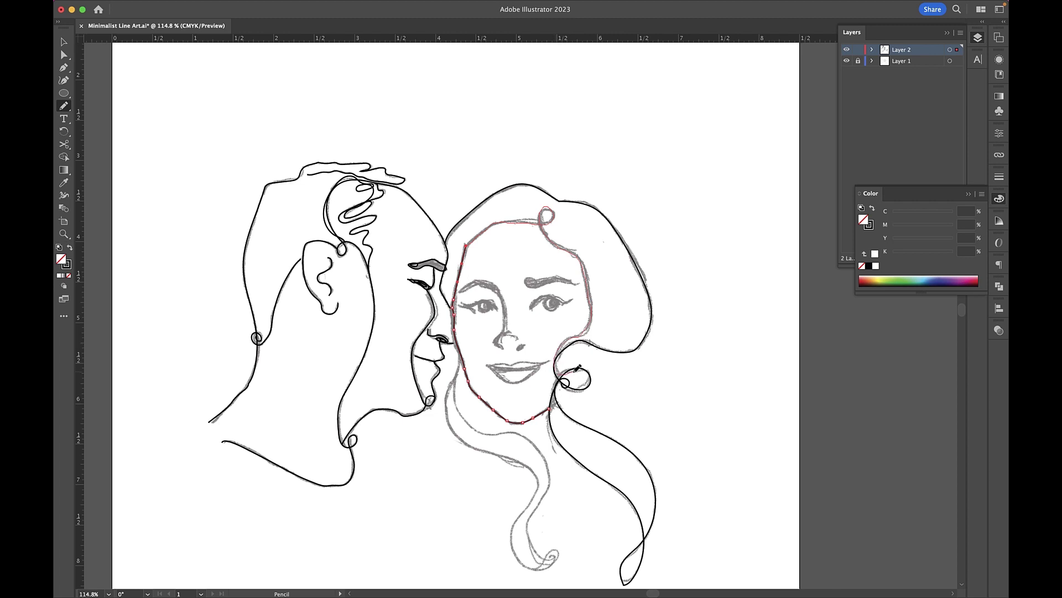
left_click_drag(589, 381, 591, 379)
key("super+shift+a")
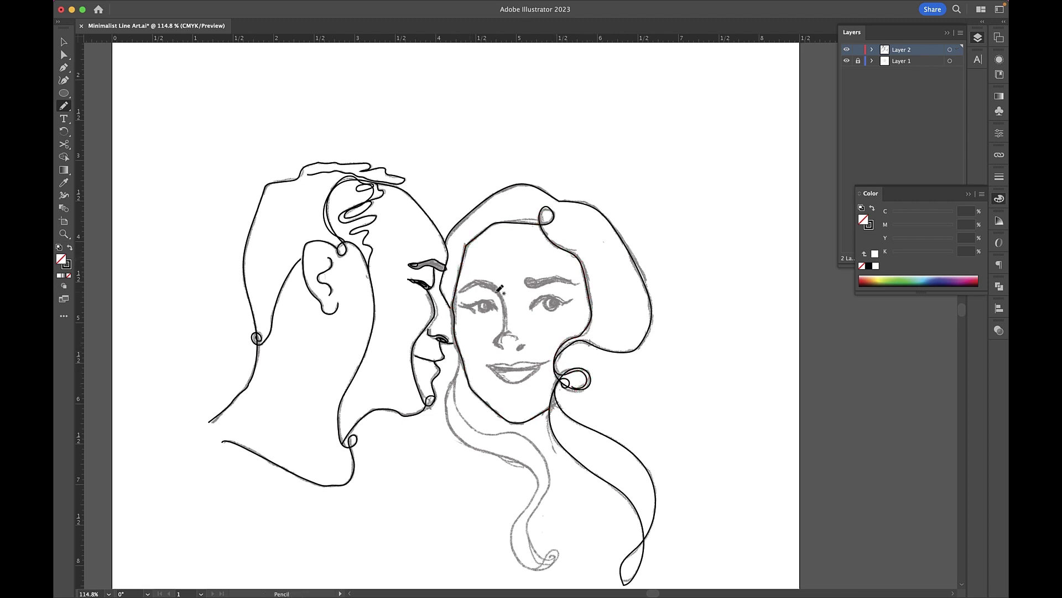
Trace both edges of the woman's wavy hair lock below the man's chin, including the curl at its end, undoing a stray stroke.
mouse_move(459, 358)
left_mouse_down()
mouse_move(445, 394)
mouse_move(459, 435)
mouse_move(539, 479)
mouse_move(519, 514)
mouse_move(523, 559)
mouse_move(543, 567)
left_mouse_up()
mouse_move(531, 538)
left_mouse_down()
mouse_move(552, 486)
mouse_move(548, 462)
mouse_move(525, 436)
mouse_move(482, 432)
mouse_move(464, 417)
mouse_move(462, 359)
left_mouse_up()
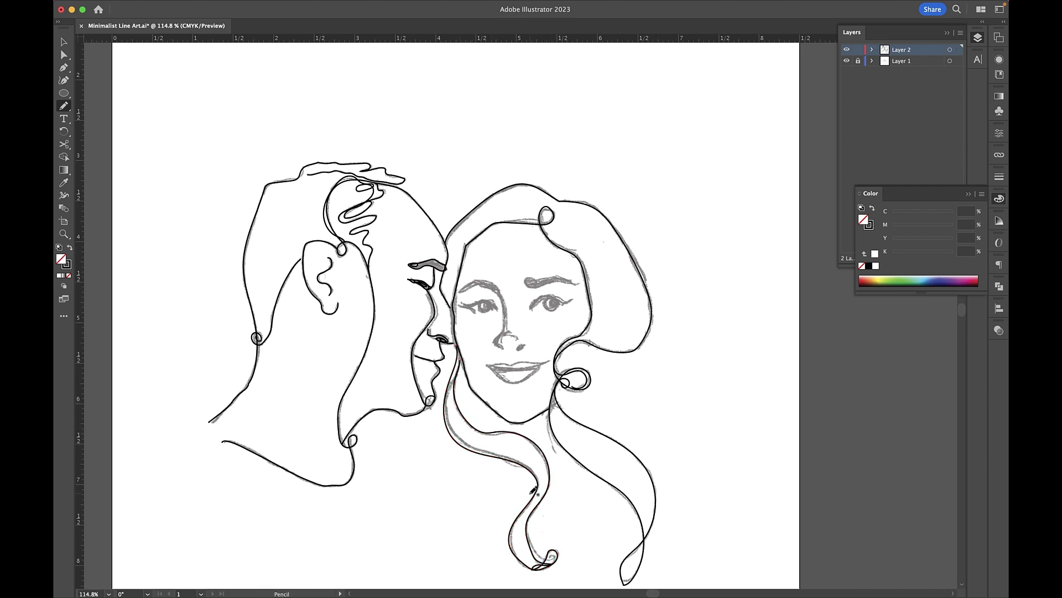
left_click_drag(528, 531, 539, 557)
scroll(553, 574, "up", 5)
scroll(552, 576, "down", 2)
key("super+z")
mouse_move(504, 412)
left_mouse_down()
mouse_move(506, 453)
mouse_move(523, 483)
mouse_move(545, 488)
left_mouse_up()
Outline the woman's eyebrow nearest the man, and trace the bridge of her nose and both nostrils.
scroll(520, 321, "up", 5)
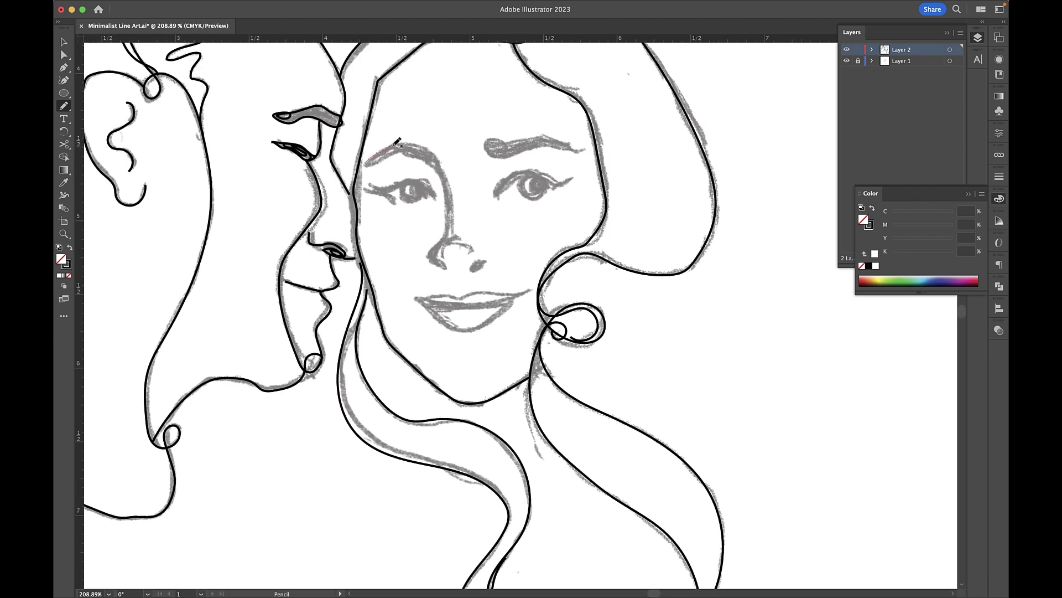
mouse_move(419, 145)
left_mouse_down()
mouse_move(441, 165)
mouse_move(374, 163)
left_mouse_up()
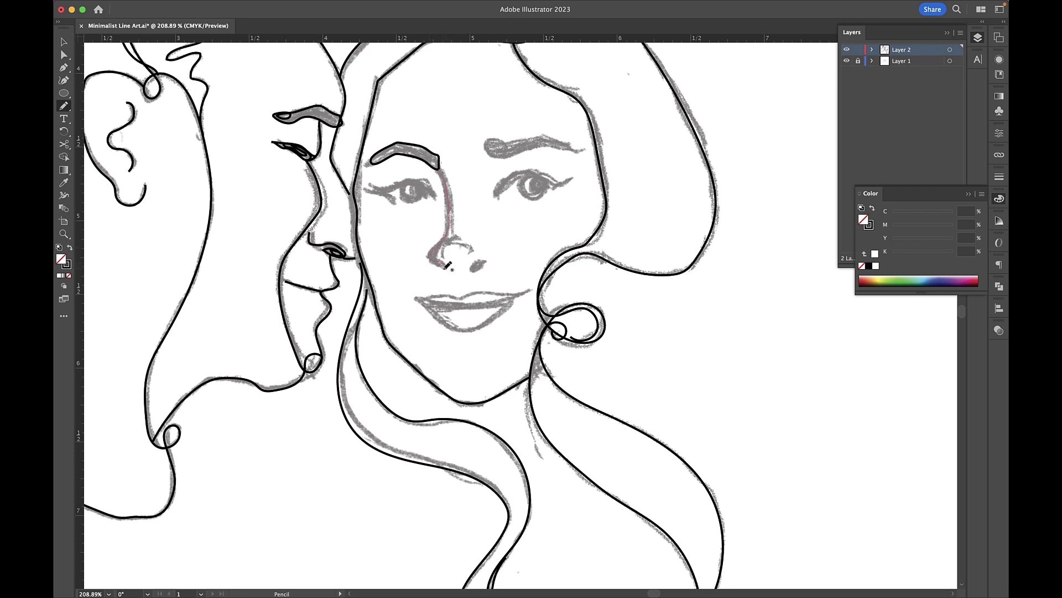
mouse_move(443, 260)
left_mouse_down()
mouse_move(481, 266)
mouse_move(432, 260)
left_mouse_up()
key("a")
left_click(427, 263)
left_click(459, 280)
key("n")
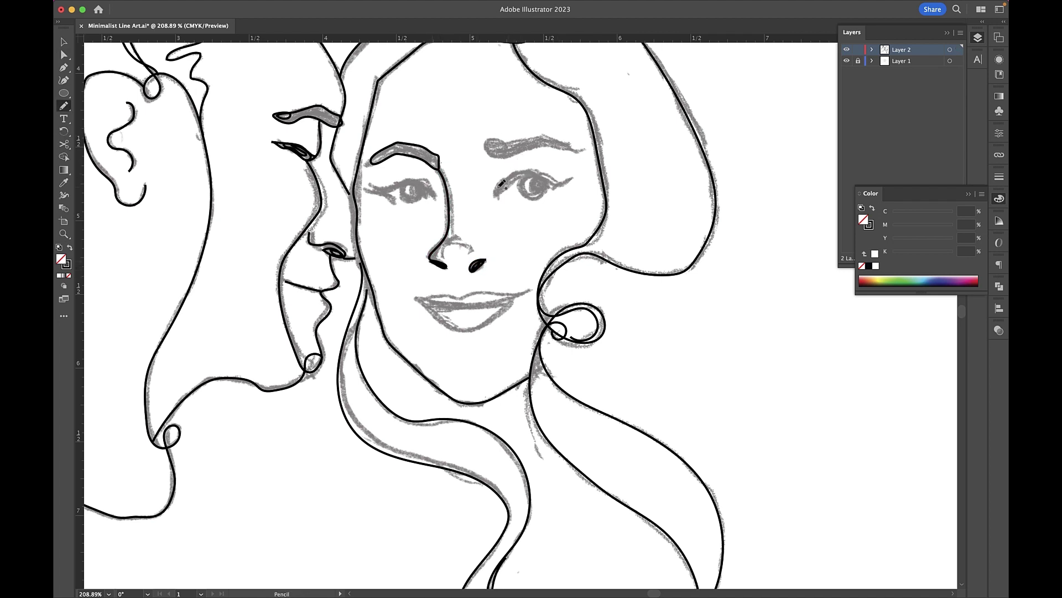
Trace both of the woman's eyes with their upper lids, lash lines and spiral pupils.
left_click_drag(556, 184, 571, 179)
left_click_drag(550, 178, 534, 189)
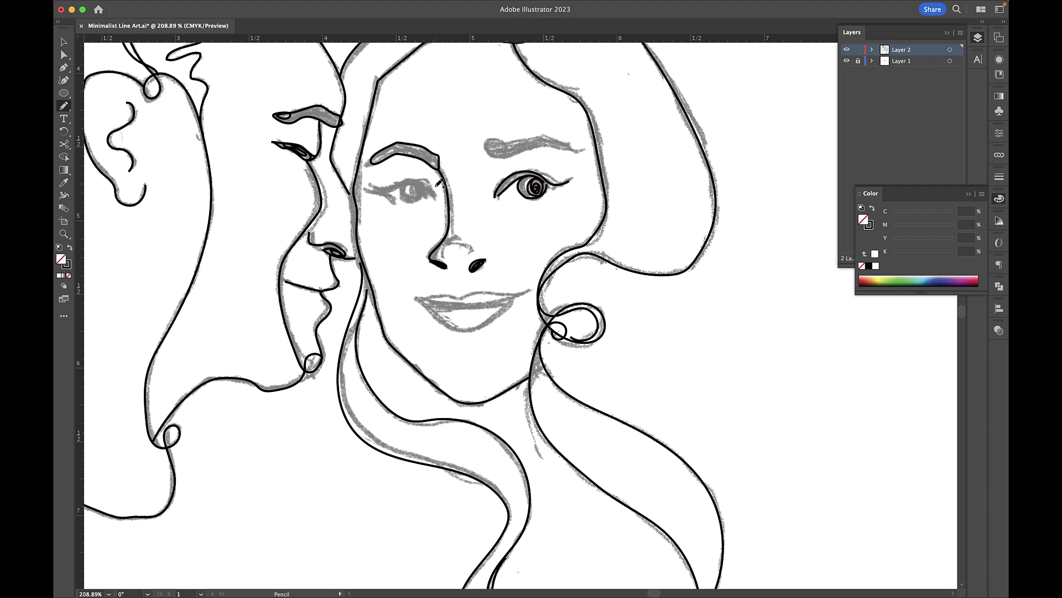
left_click_drag(432, 193, 433, 195)
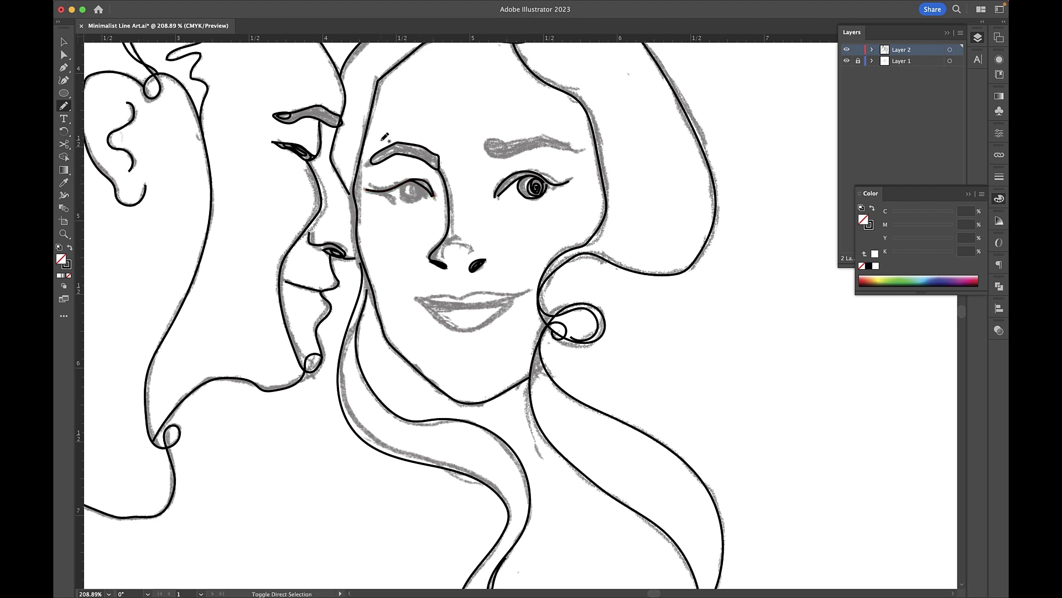
mouse_move(370, 186)
left_mouse_down()
mouse_move(397, 204)
mouse_move(411, 181)
mouse_move(406, 196)
mouse_move(428, 197)
mouse_move(423, 180)
mouse_move(426, 202)
left_mouse_up()
Trace the woman's upper lip, lower lip and mouth line, undoing misdrawn strokes, and deselect the path.
left_click_drag(446, 297, 459, 298)
key("super+z")
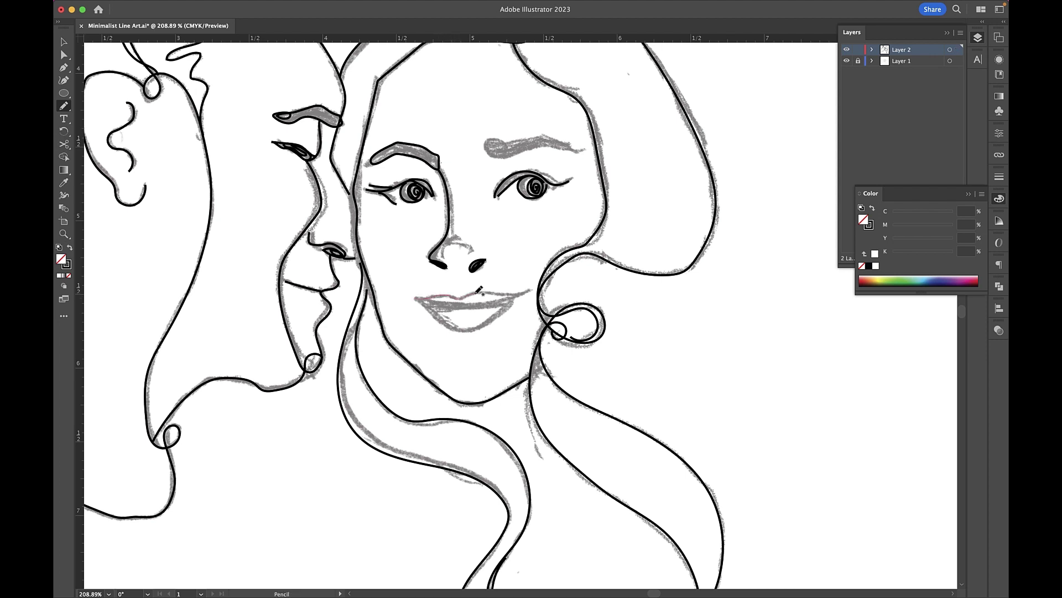
left_click_drag(500, 291, 532, 289)
key("a")
key("n")
mouse_move(524, 293)
left_mouse_down()
mouse_move(427, 301)
mouse_move(515, 296)
left_mouse_up()
left_click(486, 277, "super")
key("super+z")
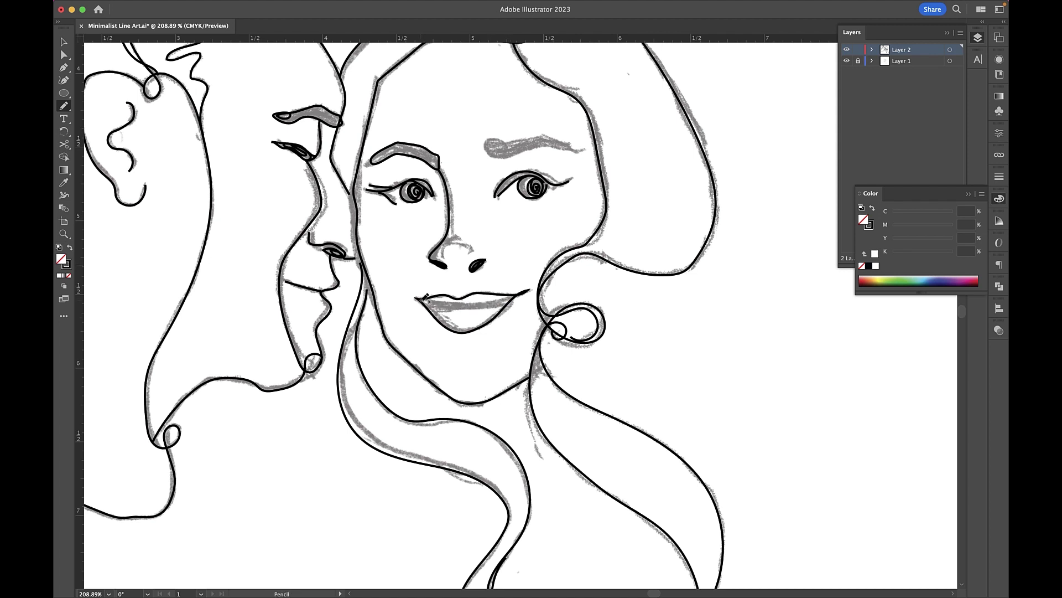
left_click_drag(498, 303, 519, 297)
key("a")
left_click(515, 274)
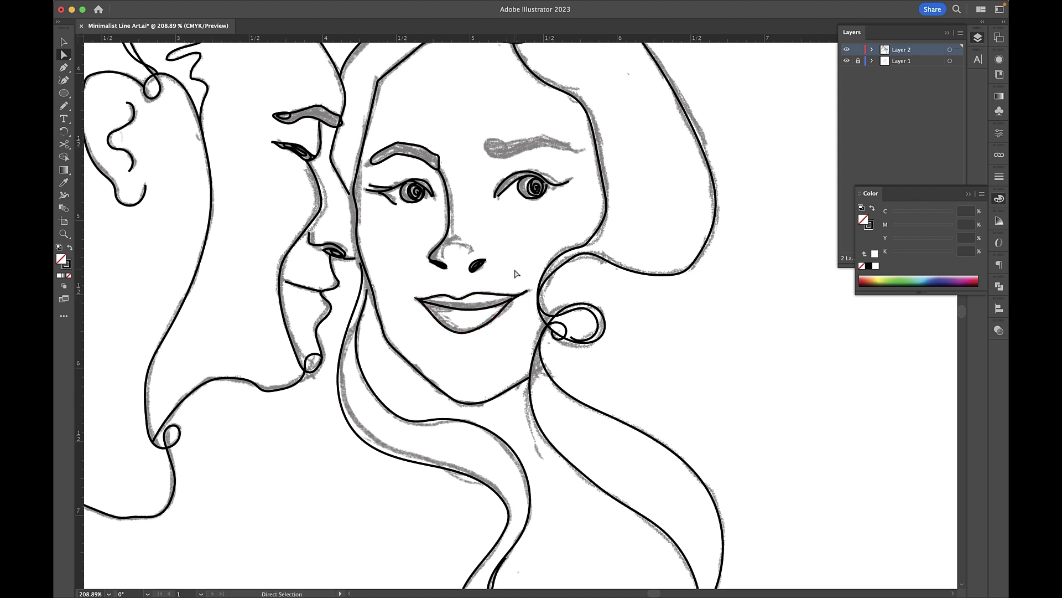
Outline the woman's remaining eyebrow on the side away from the man.
key("n")
left_click_drag(492, 138, 495, 154)
key("super+0")
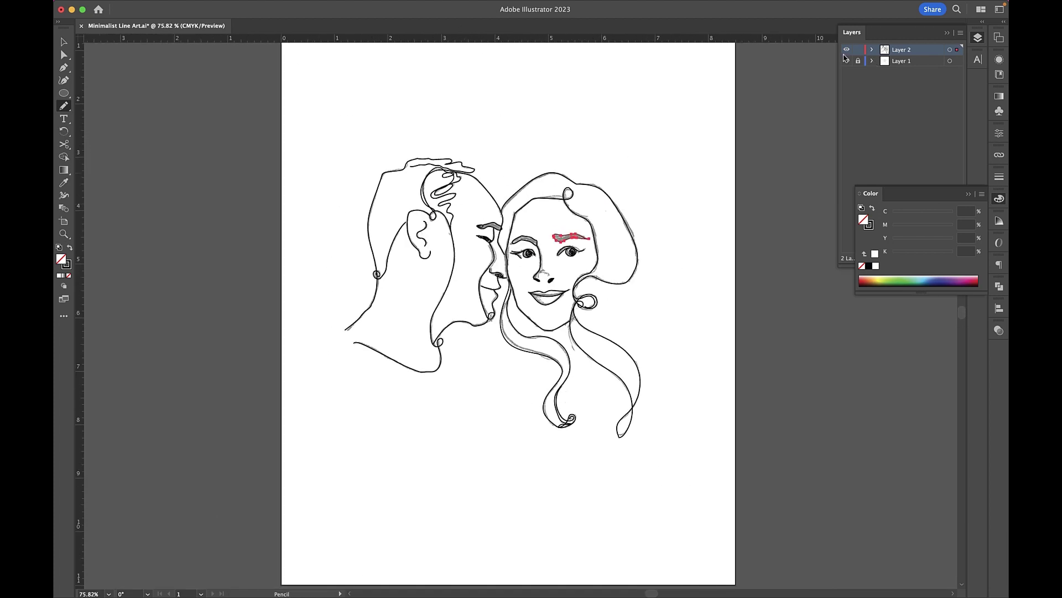
Hide the sketch on Layer 1 and deselect everything to show only the traced line art.
left_click(847, 61)
key("super+shift+a")
scroll(504, 251, "up", 4)
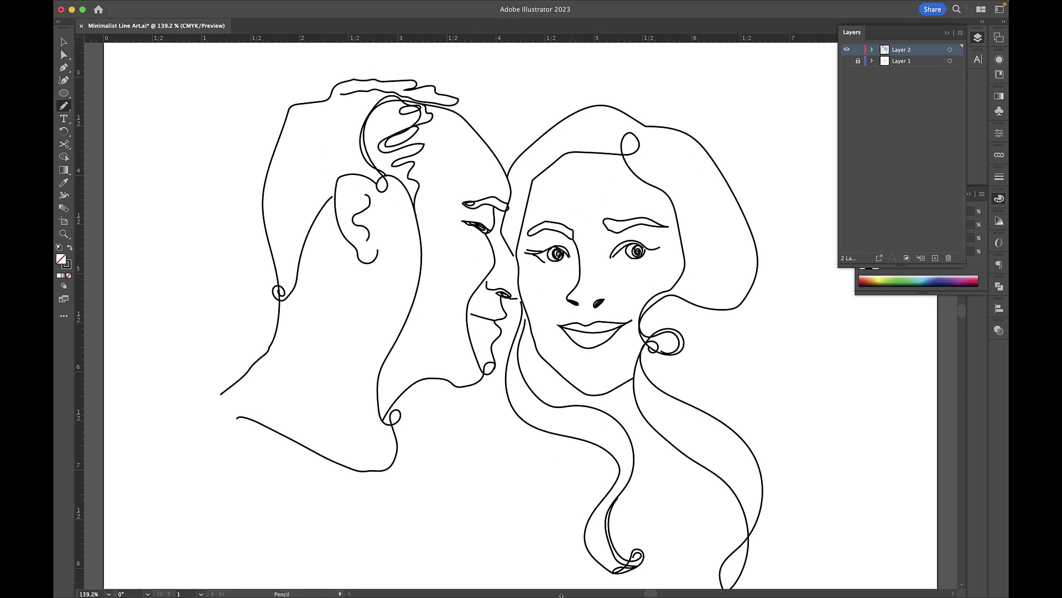
left_click(771, 7)
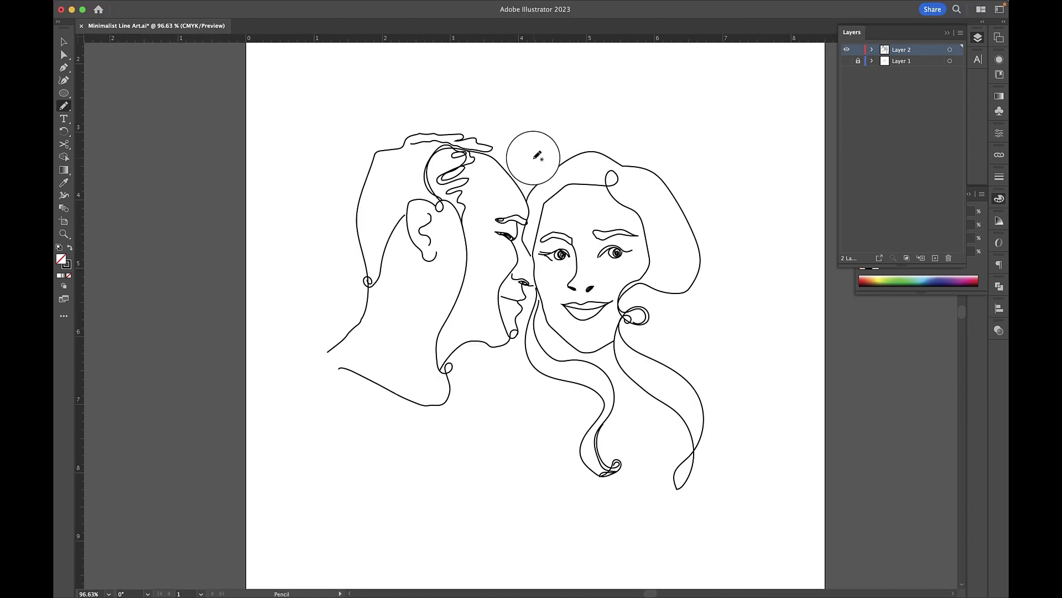
Refine the loop on the man's chin by adjusting its anchor point with the Direct Selection tool, and deselect the path.
key("v")
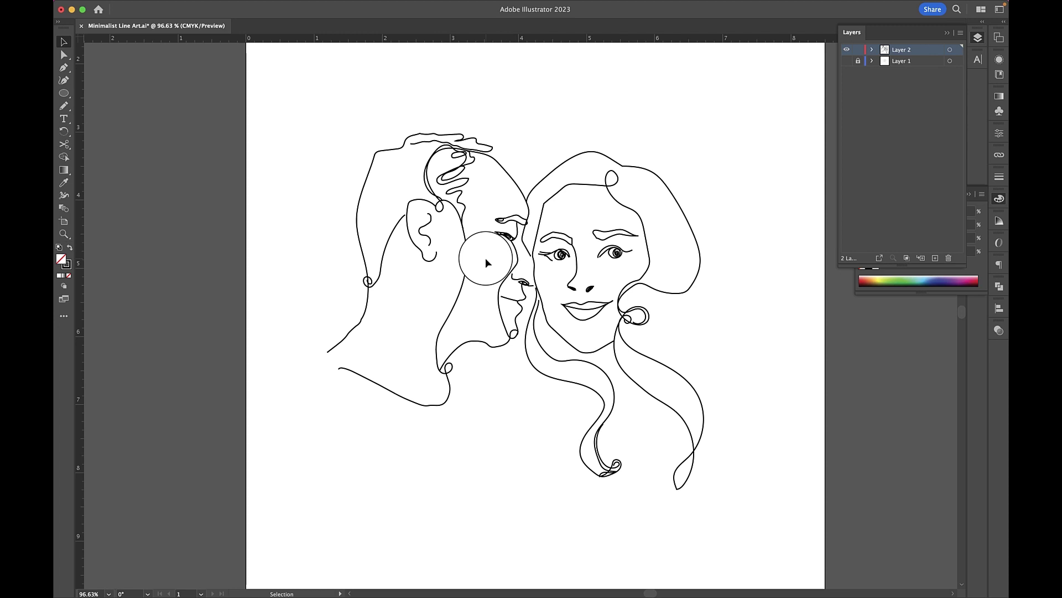
scroll(486, 258, "up", 3)
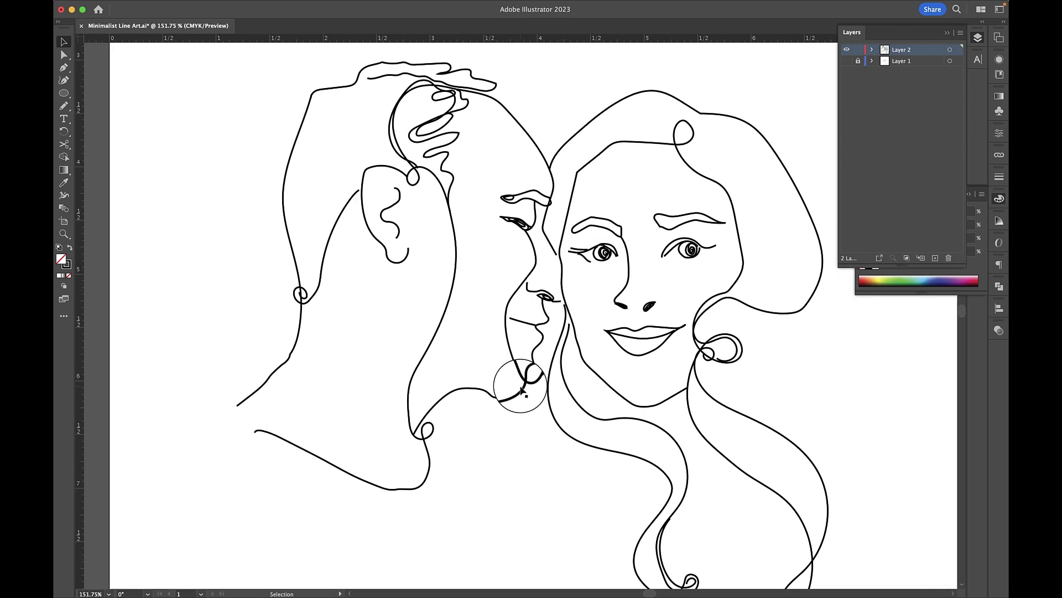
scroll(521, 390, "up", 3)
left_click(545, 375)
left_click(547, 374)
left_click(548, 354)
left_click(546, 350)
key("a")
left_click(545, 377)
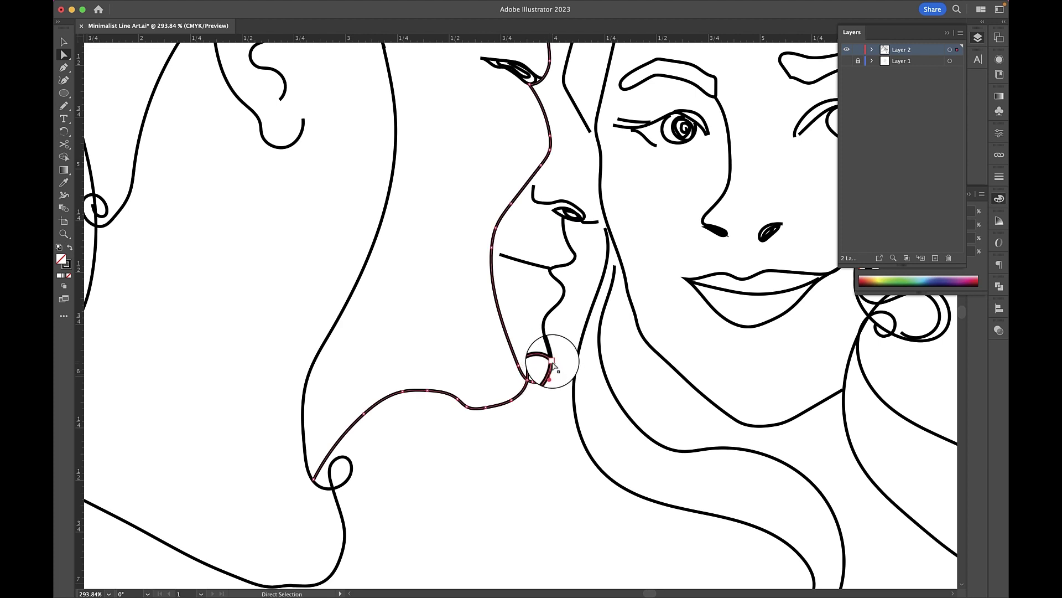
left_click(72, 51)
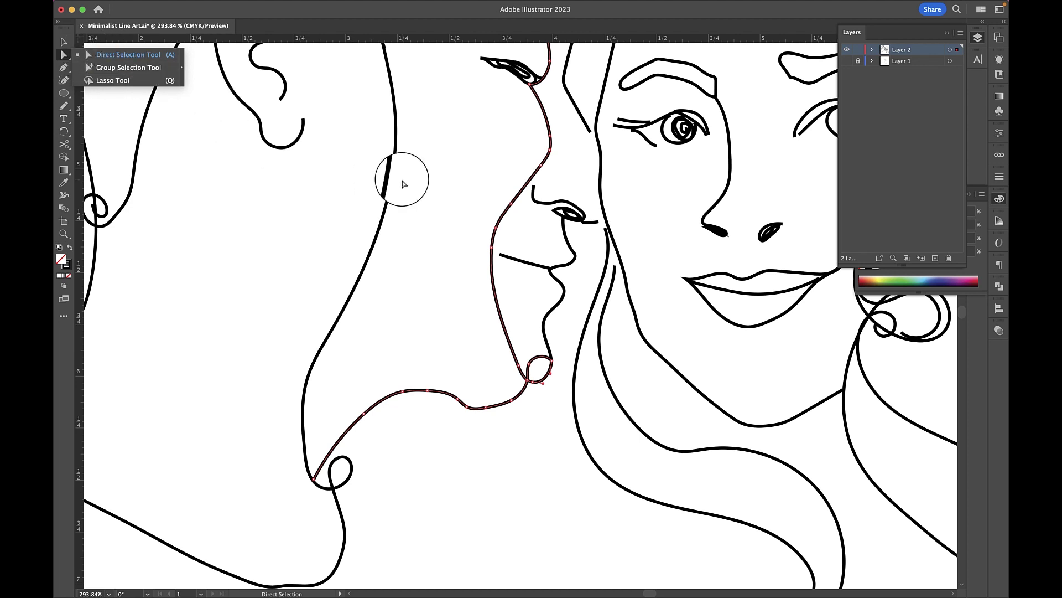
left_click(440, 208)
Adjust the end of the man's nose line and extend the woman's outer hair strand up to meet her face outline.
scroll(548, 227, "right", 2)
scroll(548, 227, "down", 1)
left_click(570, 210)
left_click_drag(572, 210, 575, 208)
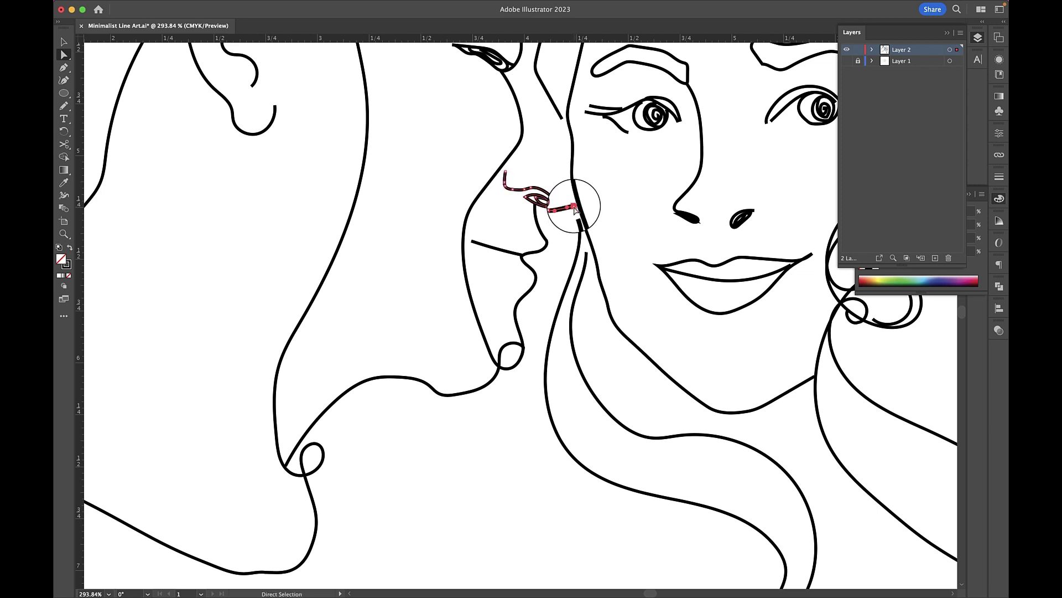
left_click(581, 225)
left_click_drag(577, 216, 588, 256)
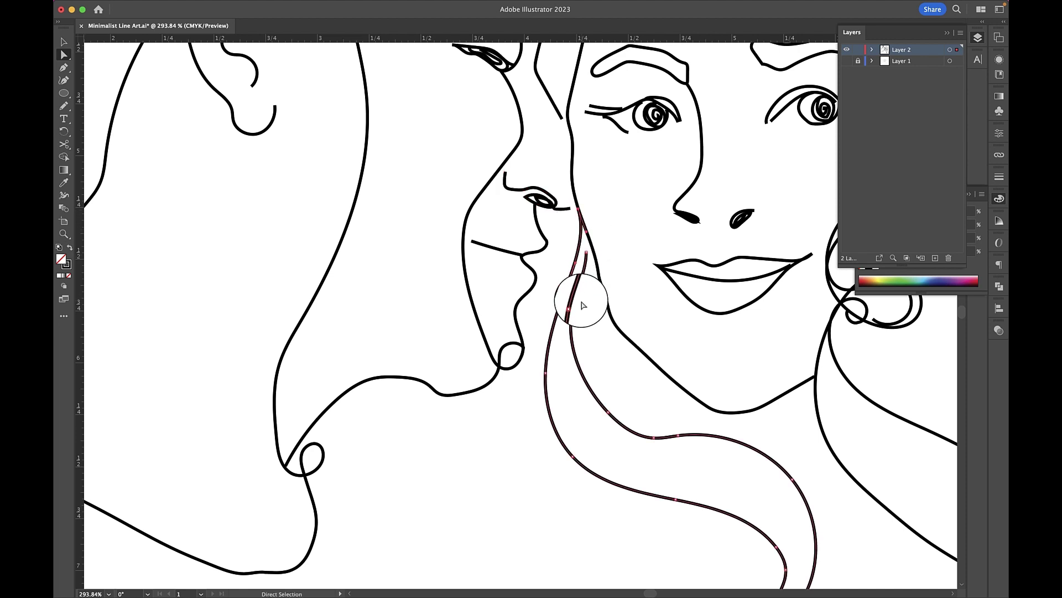
Round the sharp lower inner corner of the woman's eyebrow farthest from the man, and deselect it.
scroll(571, 360, "down", 5)
scroll(570, 376, "down", 4)
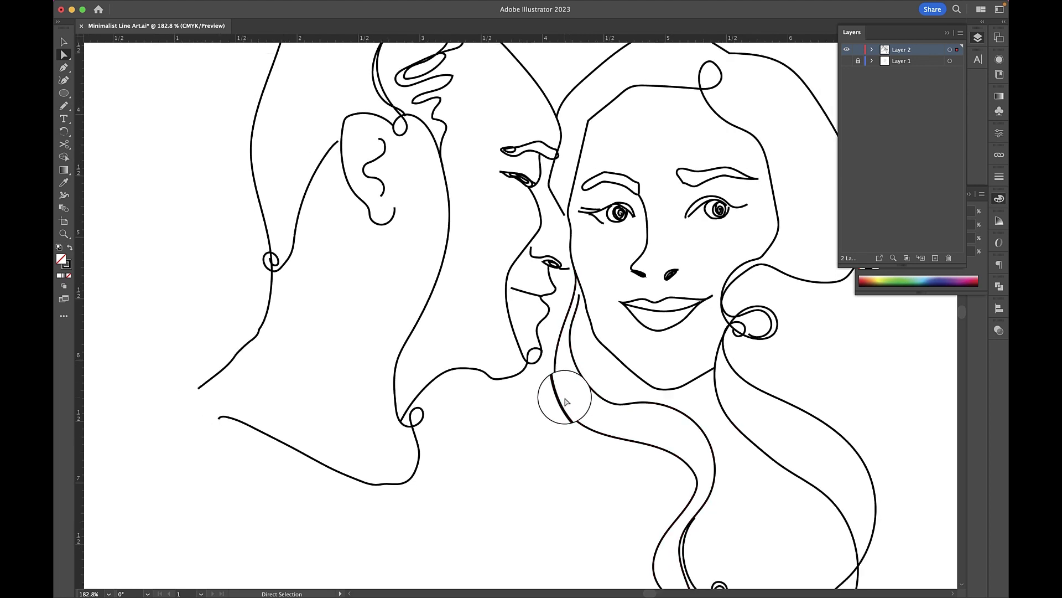
scroll(673, 267, "up", 2)
scroll(674, 269, "up", 6)
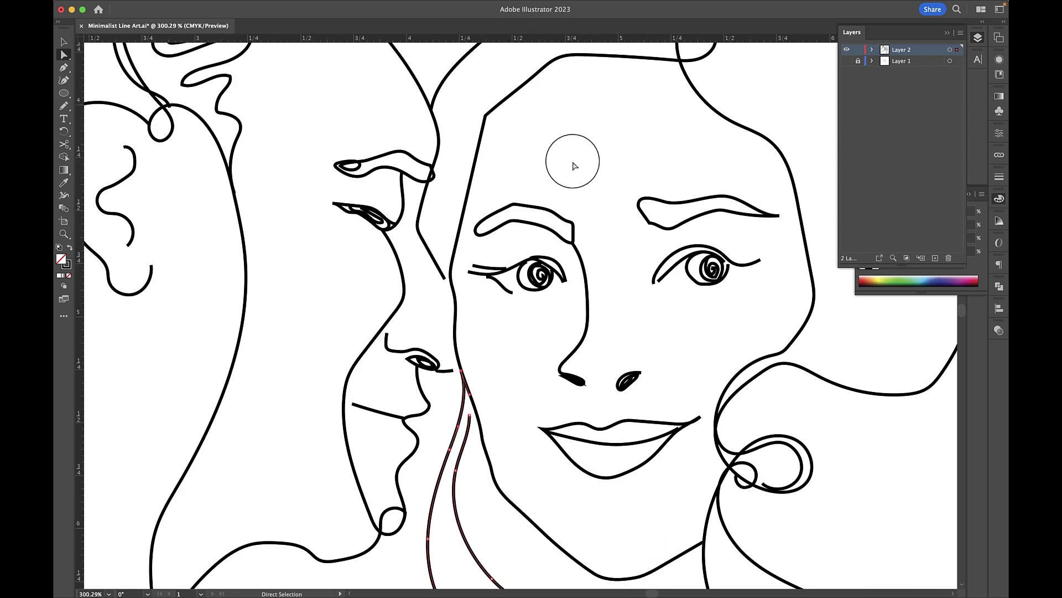
left_click(652, 225)
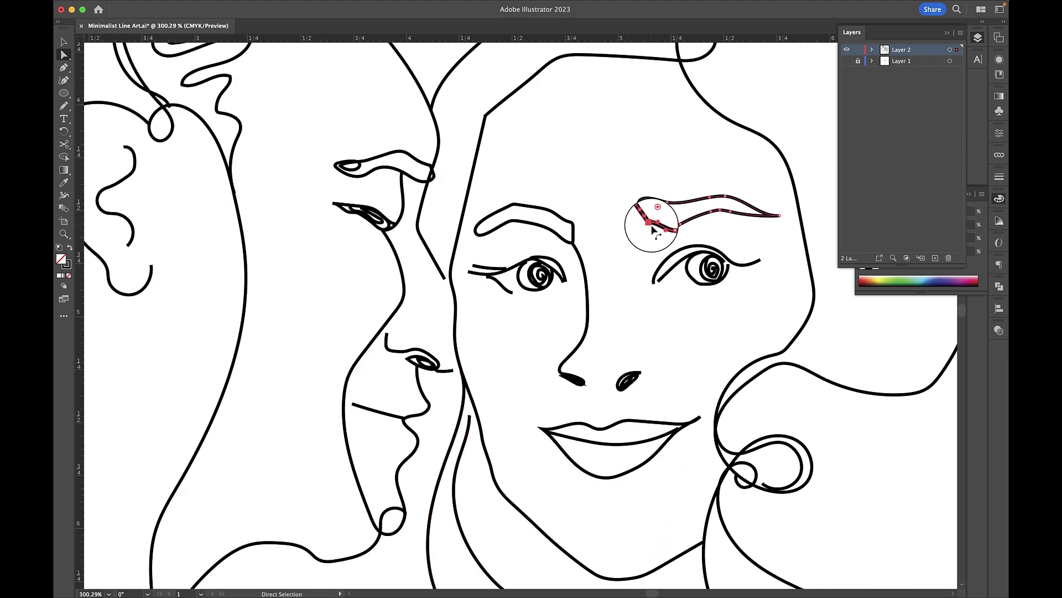
left_click_drag(657, 222, 655, 225)
left_click(643, 182)
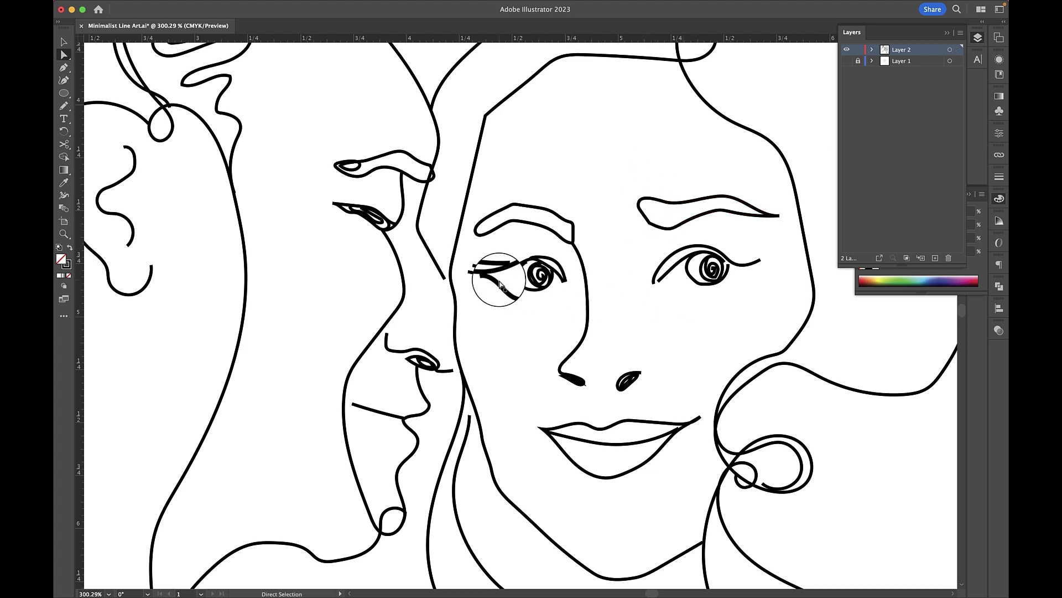
Adjust the upper end of the woman's inner hair strand beside her cheek by moving its anchor point slightly down.
scroll(485, 277, "down", 5)
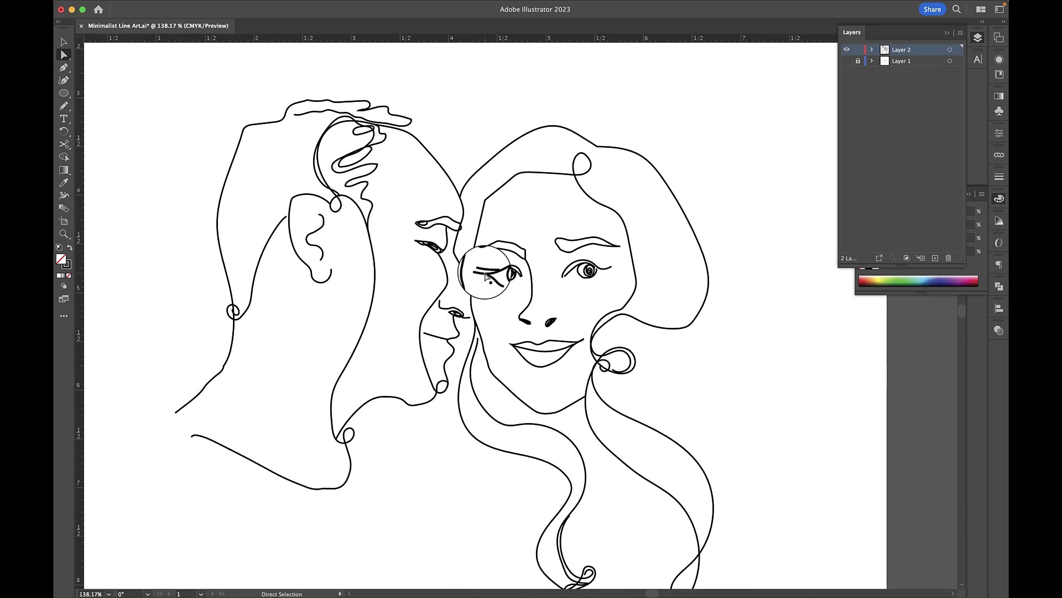
scroll(485, 276, "up", 3)
left_click(472, 370)
mouse_move(474, 369)
left_mouse_down()
mouse_move(475, 356)
mouse_move(478, 376)
left_mouse_up()
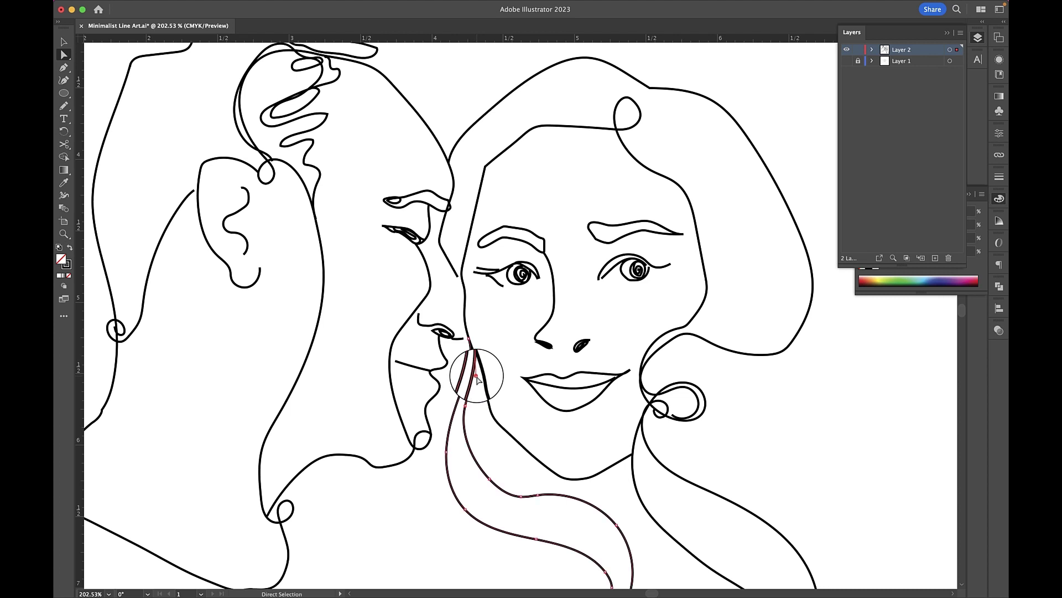
Apply a round cap and round corner join to the strokes of the entire line drawing, and deselect it.
key("super+0")
key("v")
left_click_drag(285, 136, 671, 528)
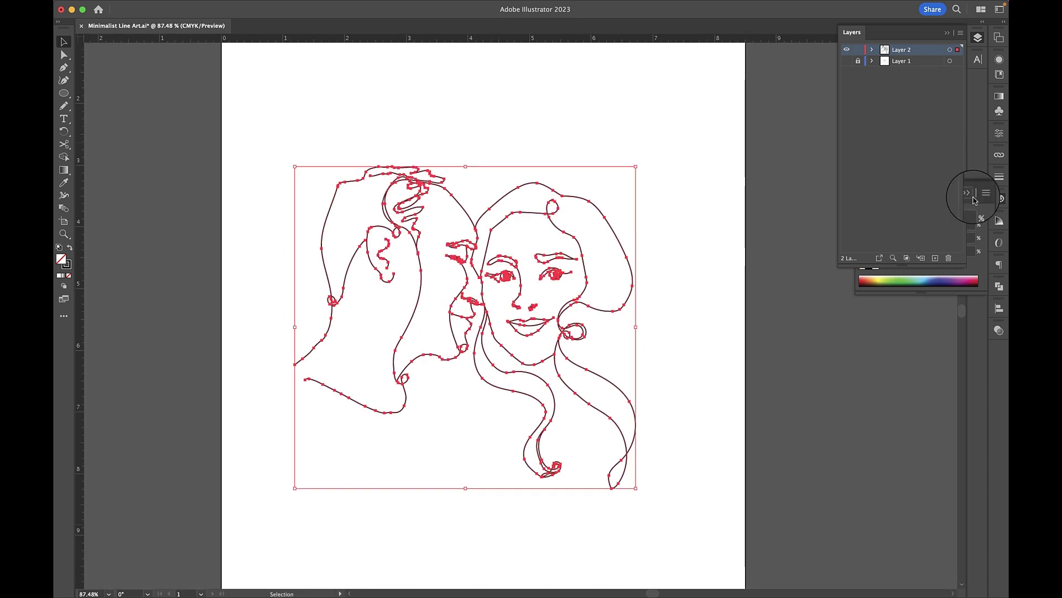
left_click(946, 33)
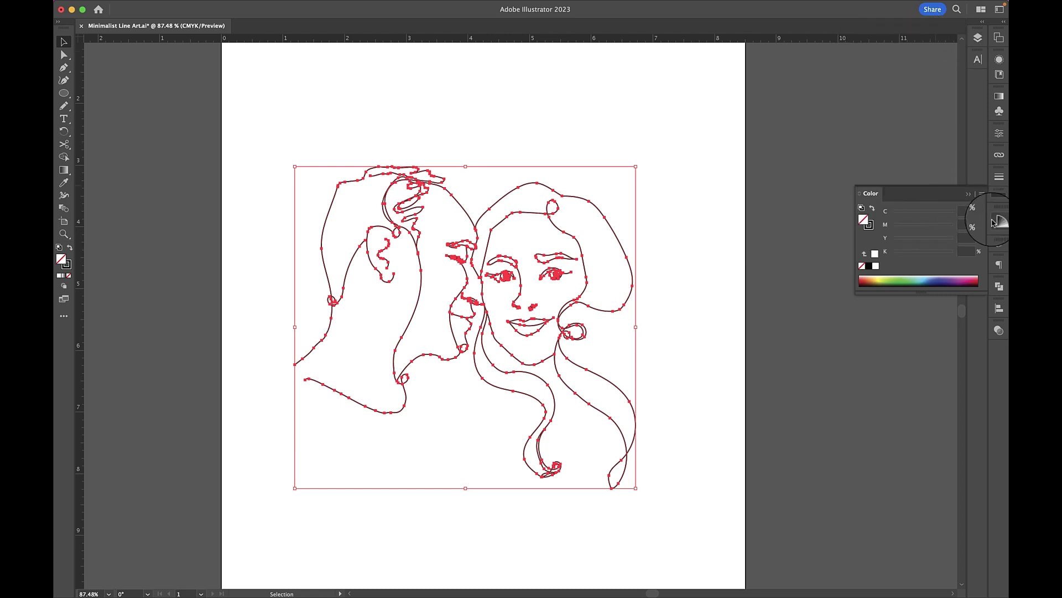
left_click(1000, 178)
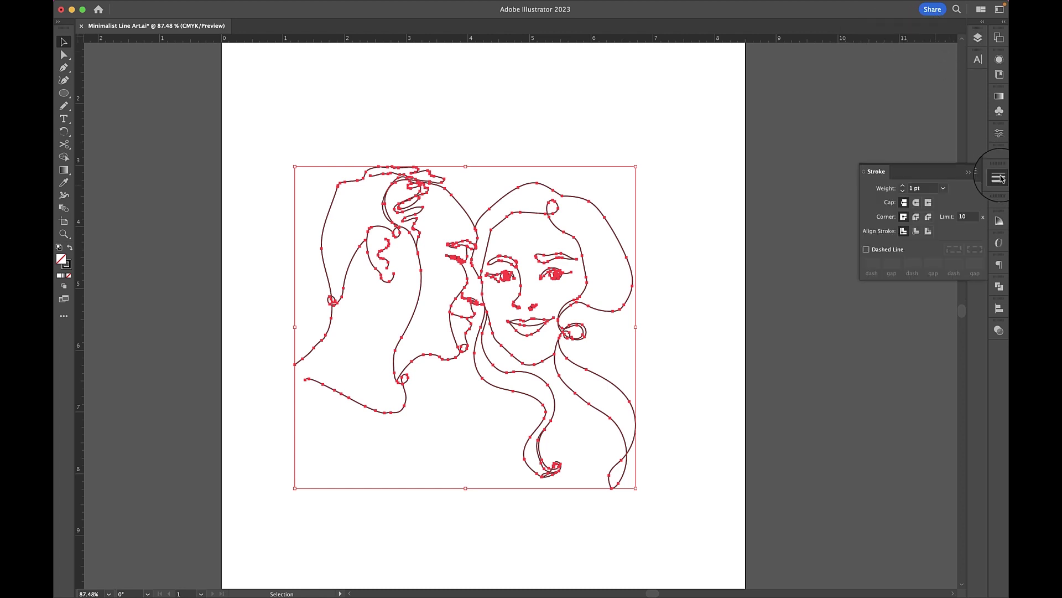
left_click(915, 220)
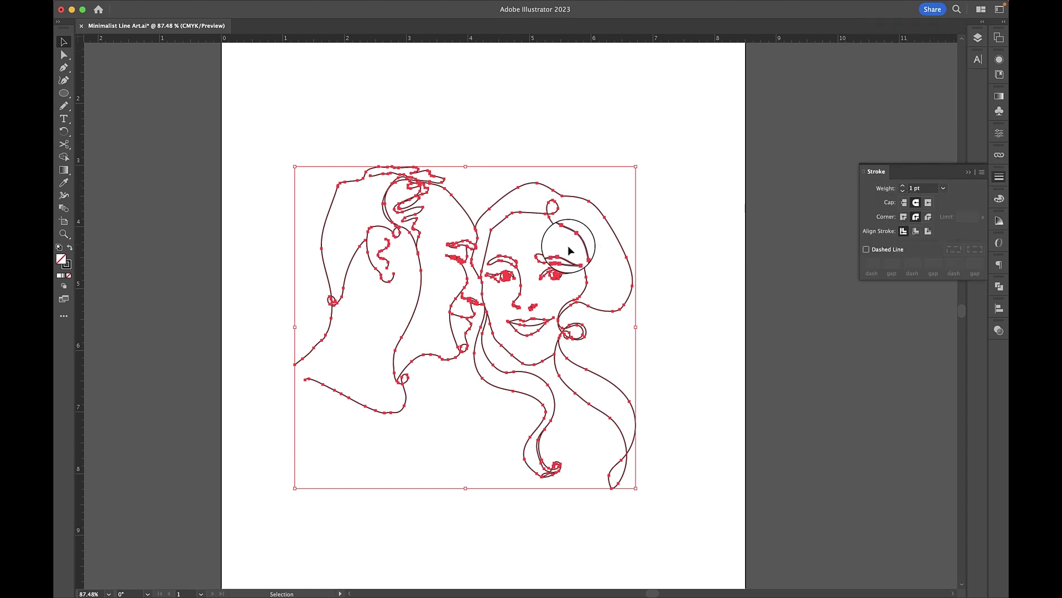
left_click(510, 230)
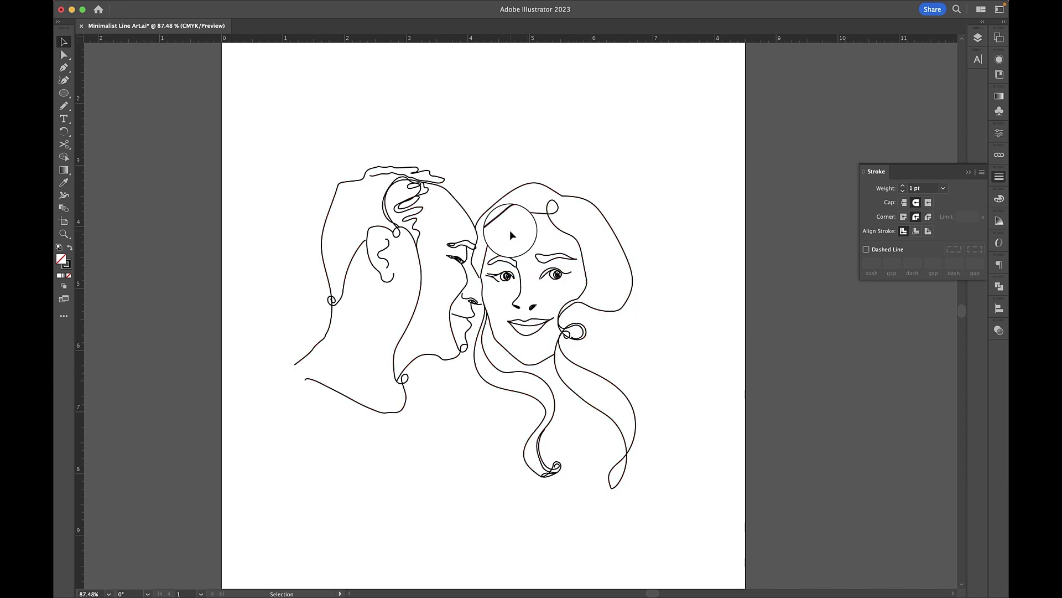
Examine the line ends up close around the man's nose and across both faces.
scroll(515, 256, "up", 2)
scroll(422, 238, "up", 10)
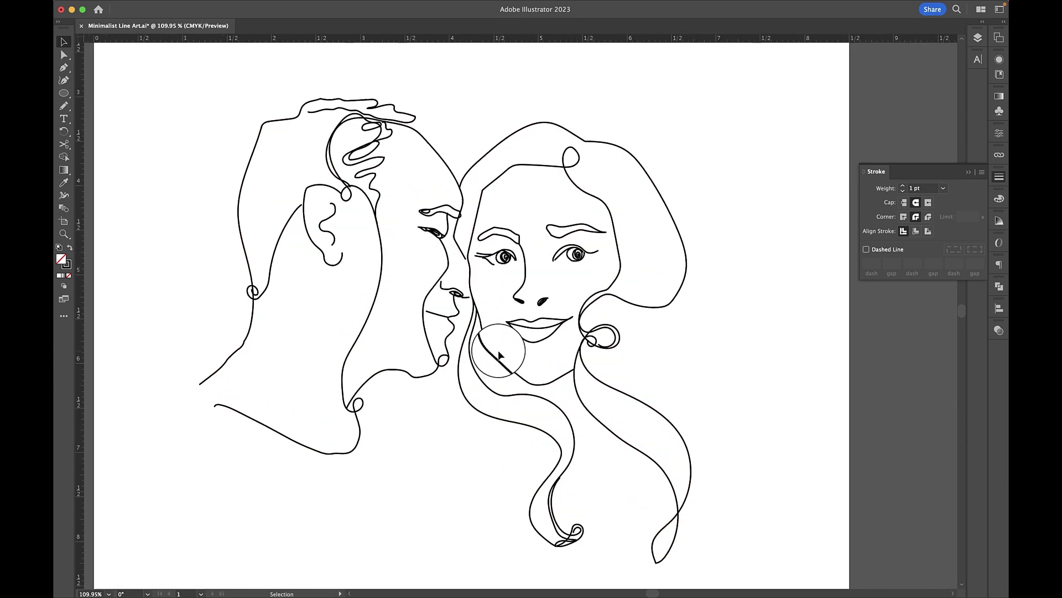
left_click(583, 263)
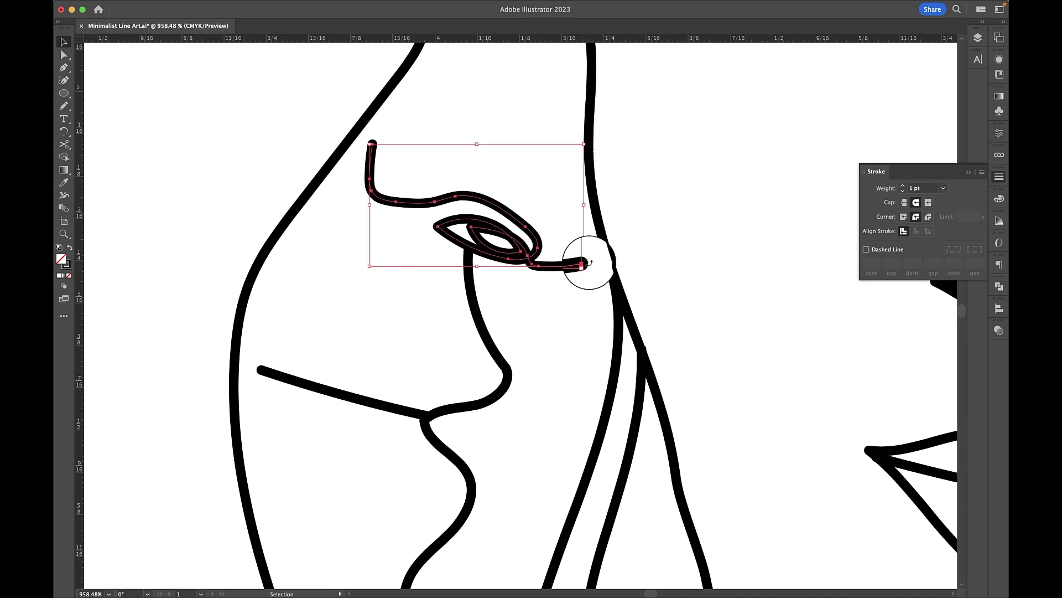
left_click(600, 265)
scroll(600, 266, "down", 5)
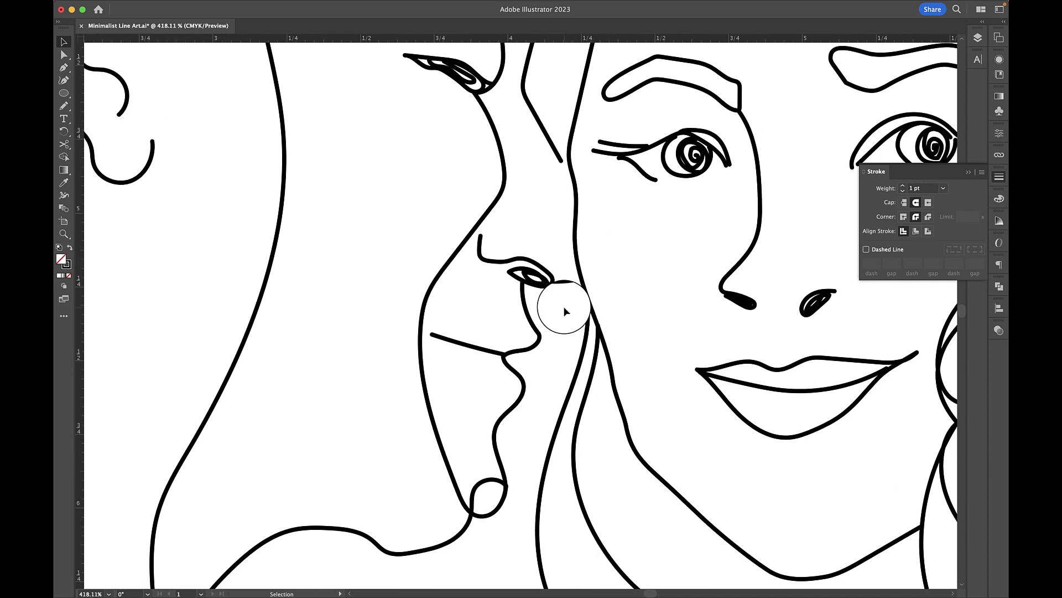
scroll(555, 349, "down", 3)
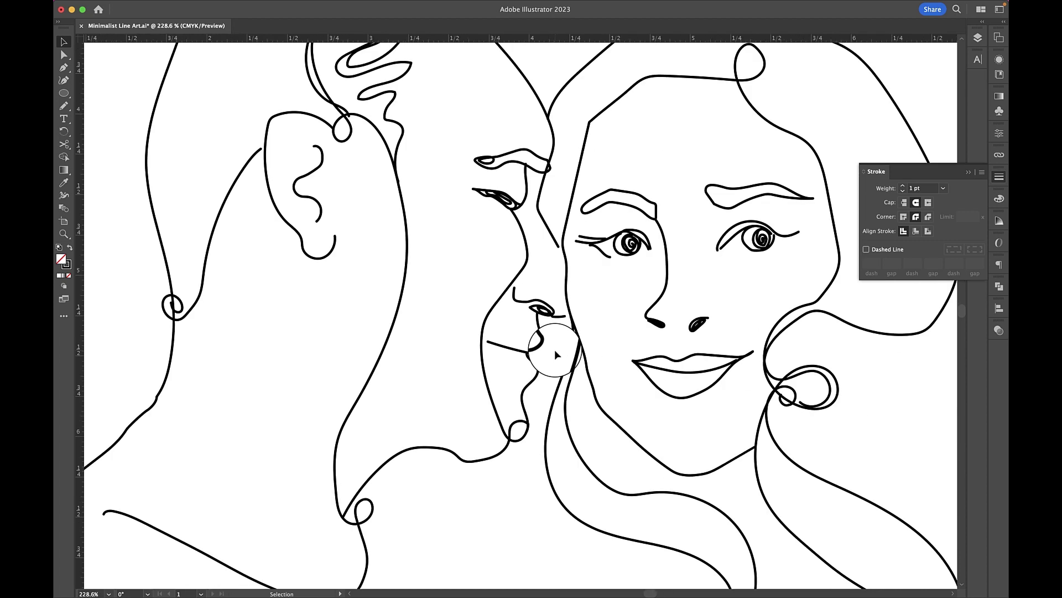
scroll(753, 402, "down", 2)
scroll(754, 402, "right", 1)
scroll(750, 403, "up", 1)
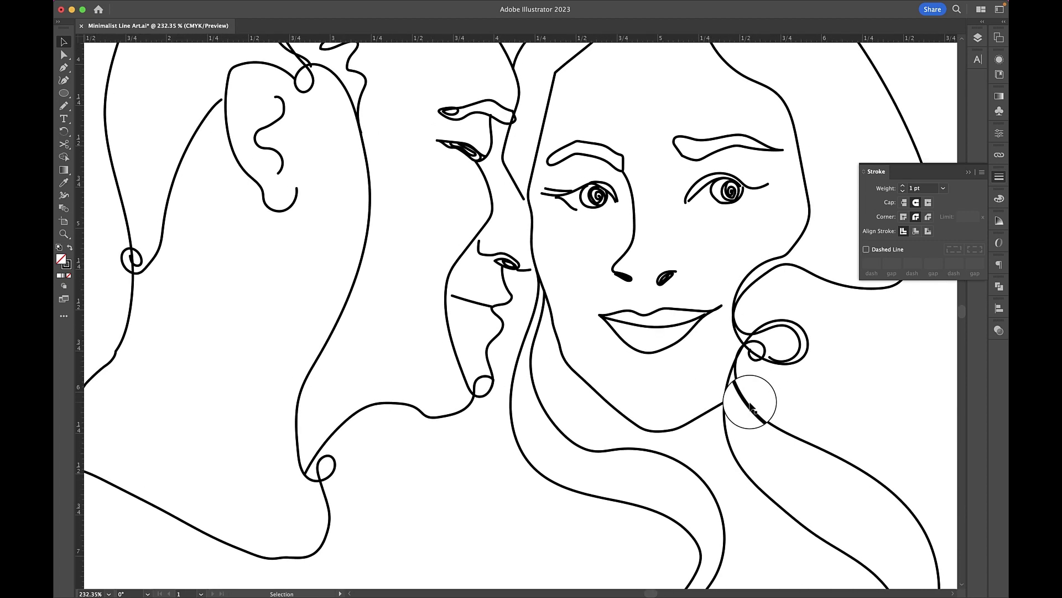
scroll(750, 403, "down", 4)
scroll(754, 404, "down", 2)
scroll(754, 403, "right", 3)
Select the whole drawing and thicken the outline along the back of the man's head with the Width tool, and deselect.
left_click_drag(295, 74, 714, 501)
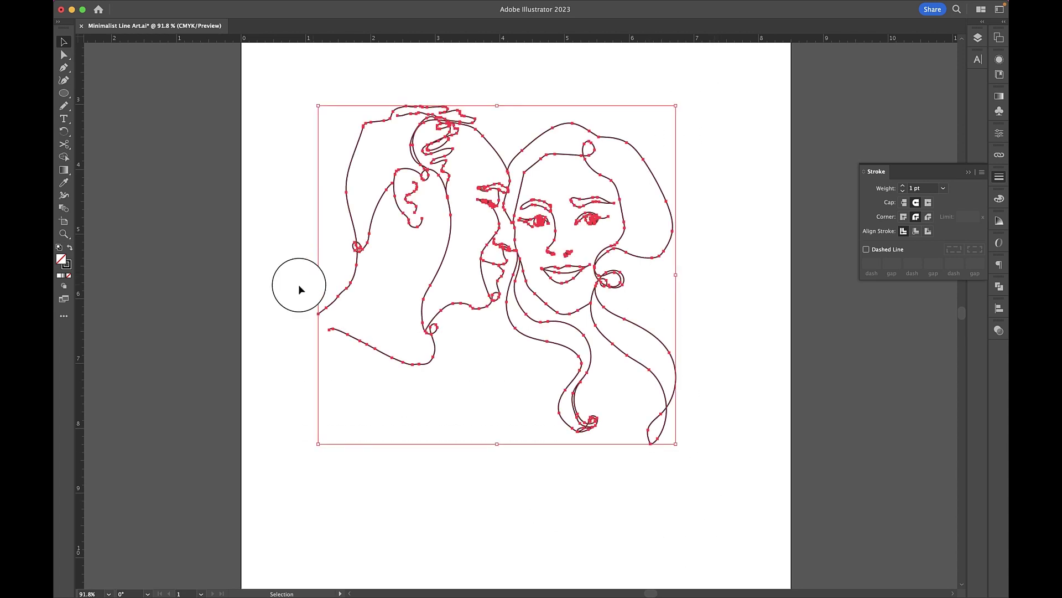
left_click(64, 196)
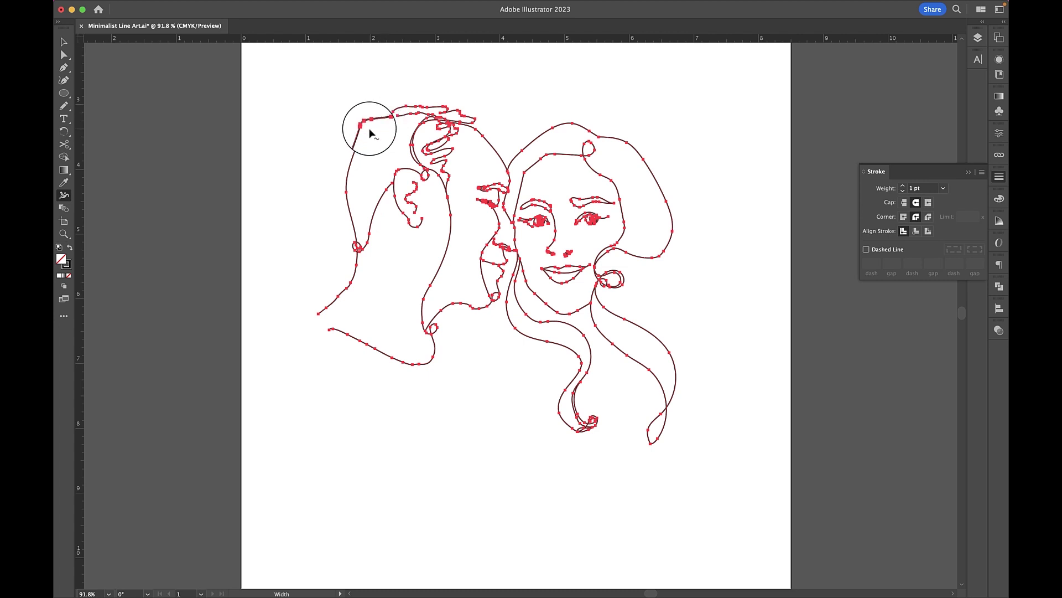
scroll(369, 133, "up", 3)
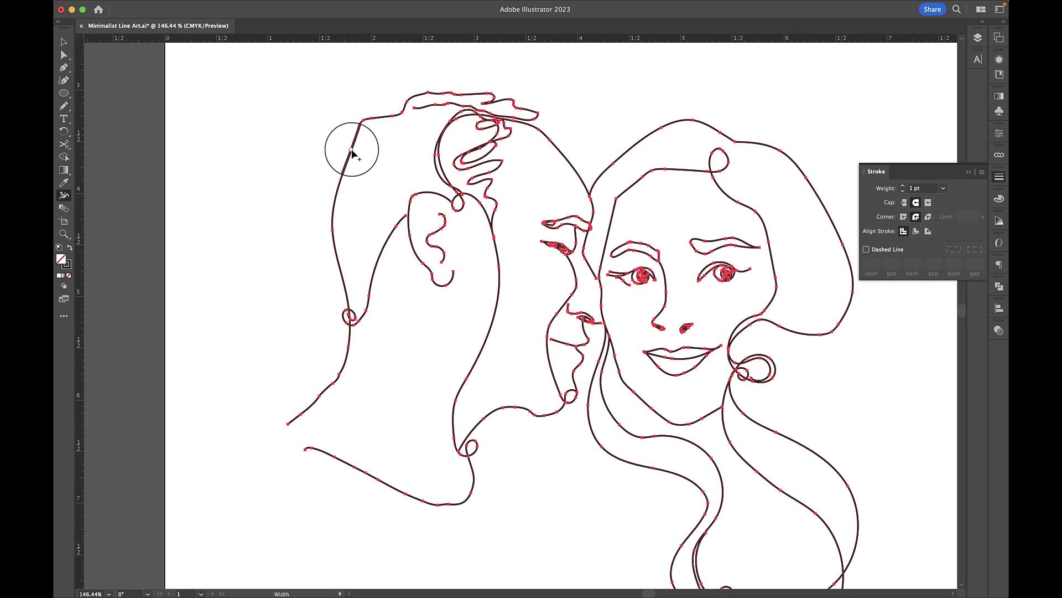
left_click_drag(351, 149, 350, 156)
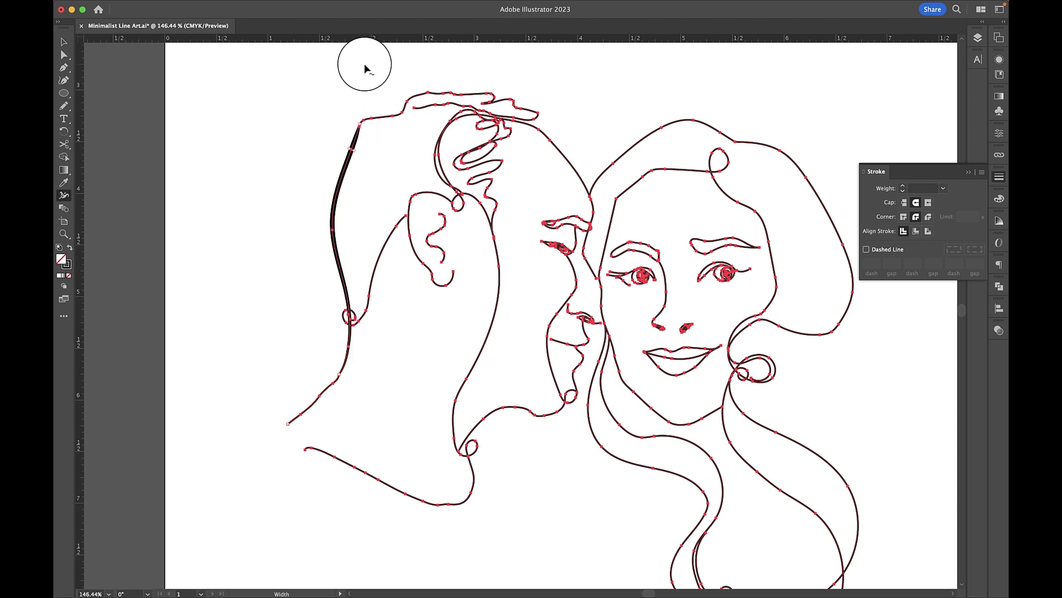
key("super+a")
key("super+z")
scroll(502, 423, "down", 3)
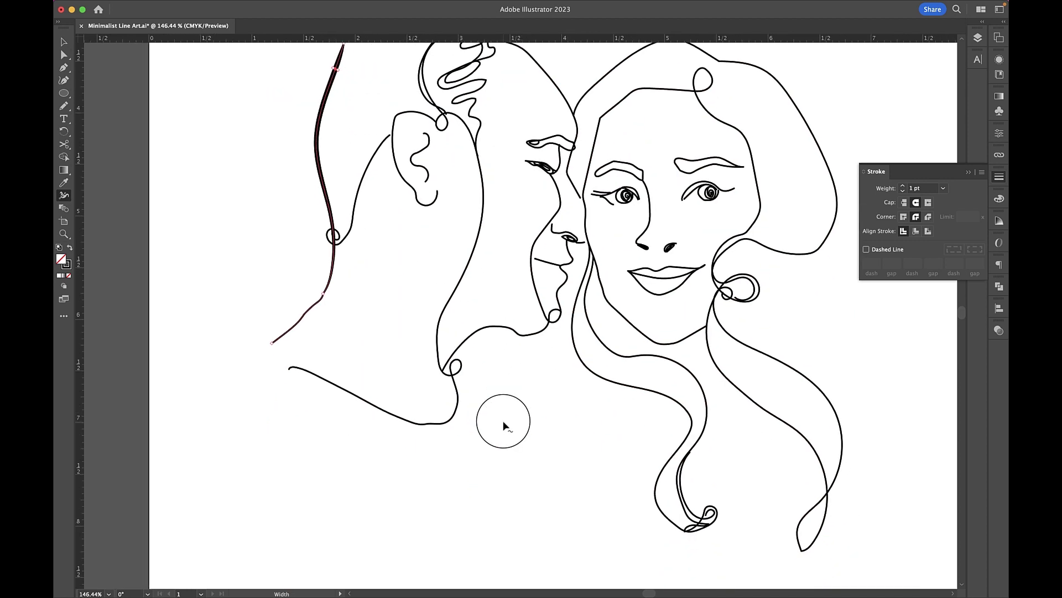
scroll(457, 226, "up", 3)
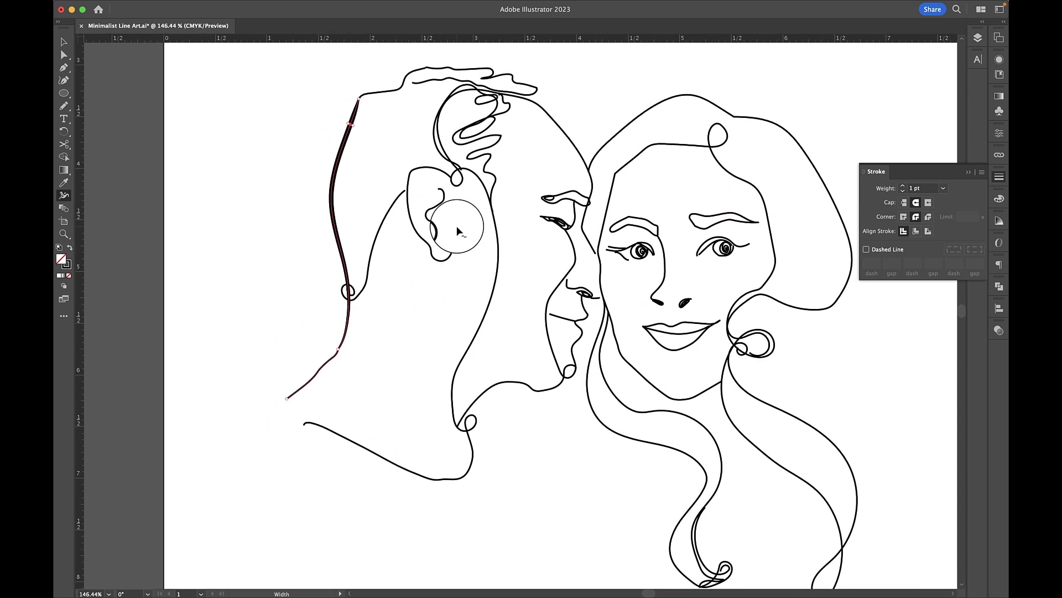
left_click(63, 42)
left_click(180, 101)
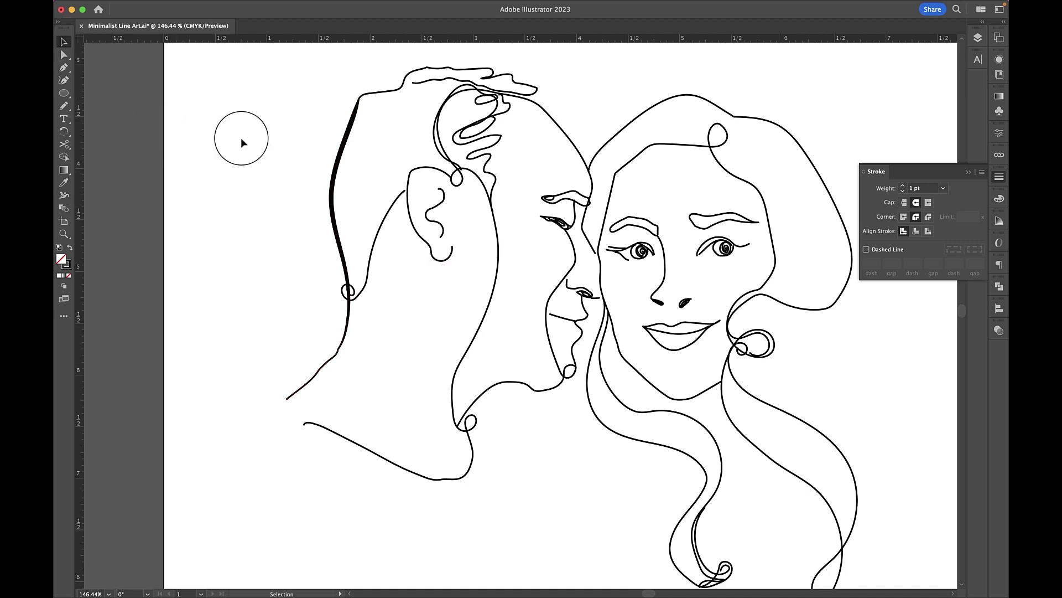
Select the whole drawing and thicken the man's forehead, hairline and neck path by widening it at the forehead with the Width tool.
scroll(311, 158, "down", 3)
left_click_drag(314, 78, 705, 492)
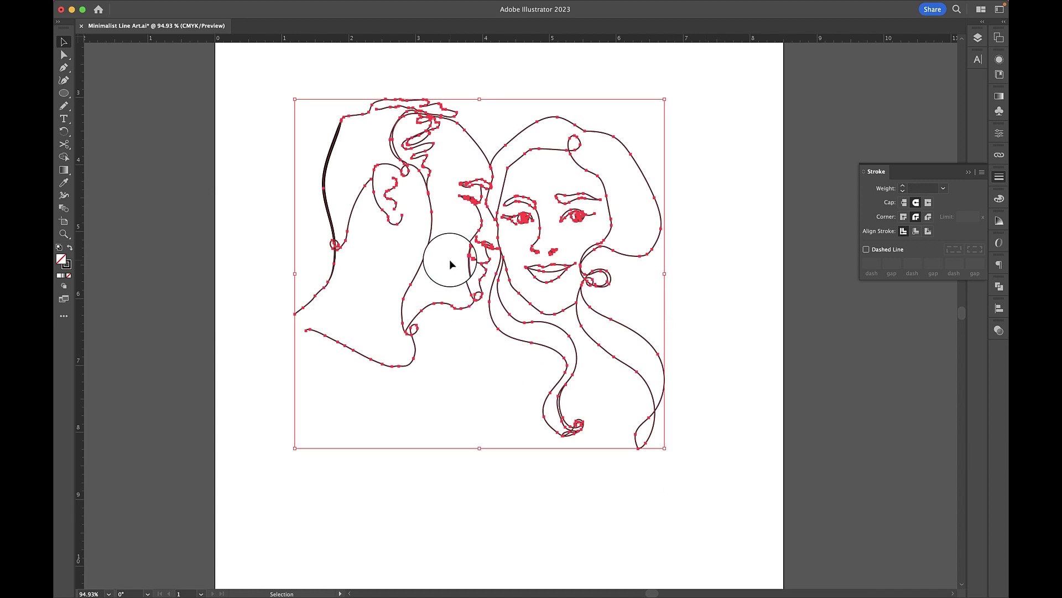
left_click(65, 195)
scroll(381, 227, "up", 2)
scroll(381, 226, "left", 1)
scroll(380, 227, "up", 3)
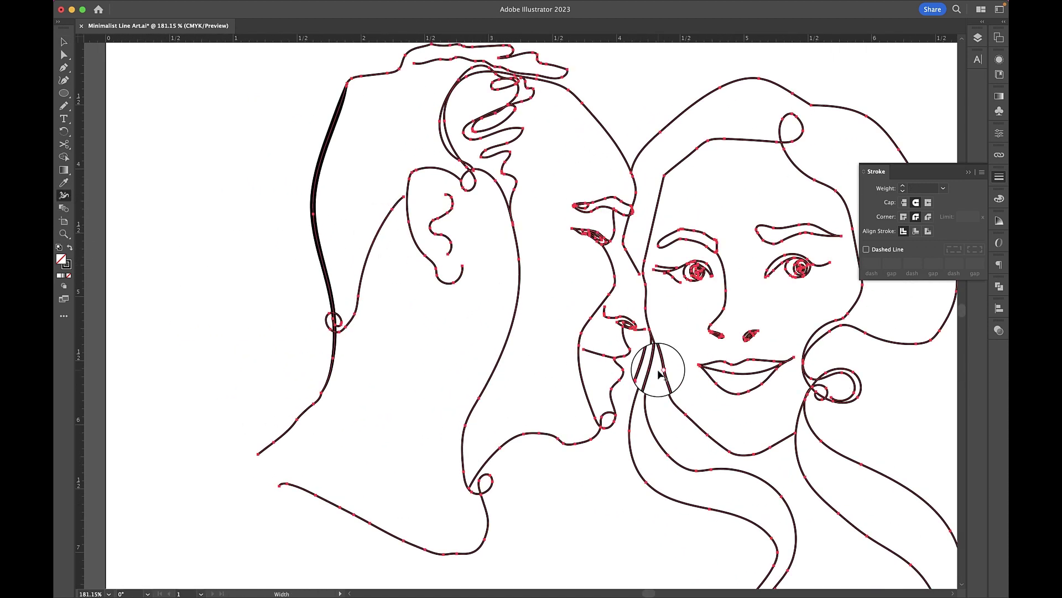
scroll(647, 365, "down", 2)
scroll(647, 365, "right", 1)
scroll(636, 357, "down", 3)
scroll(636, 357, "right", 5)
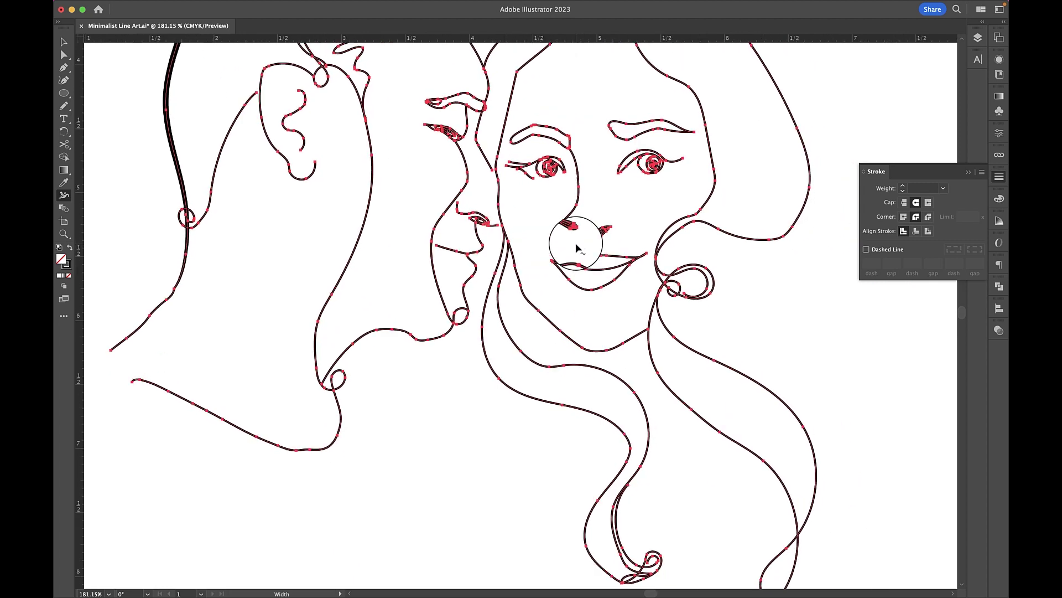
scroll(534, 331, "up", 5)
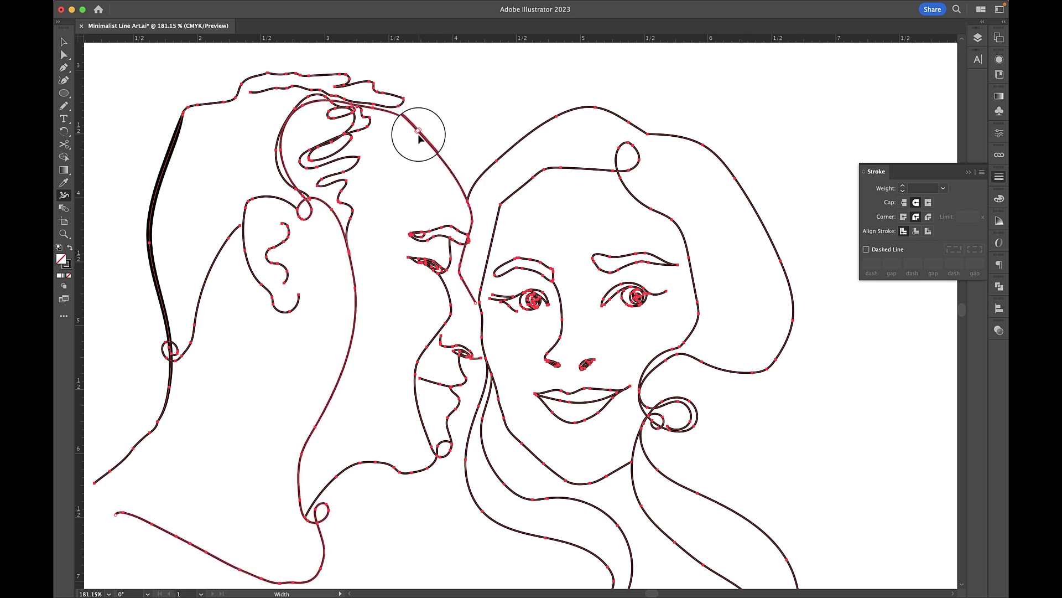
left_click_drag(418, 135, 422, 133)
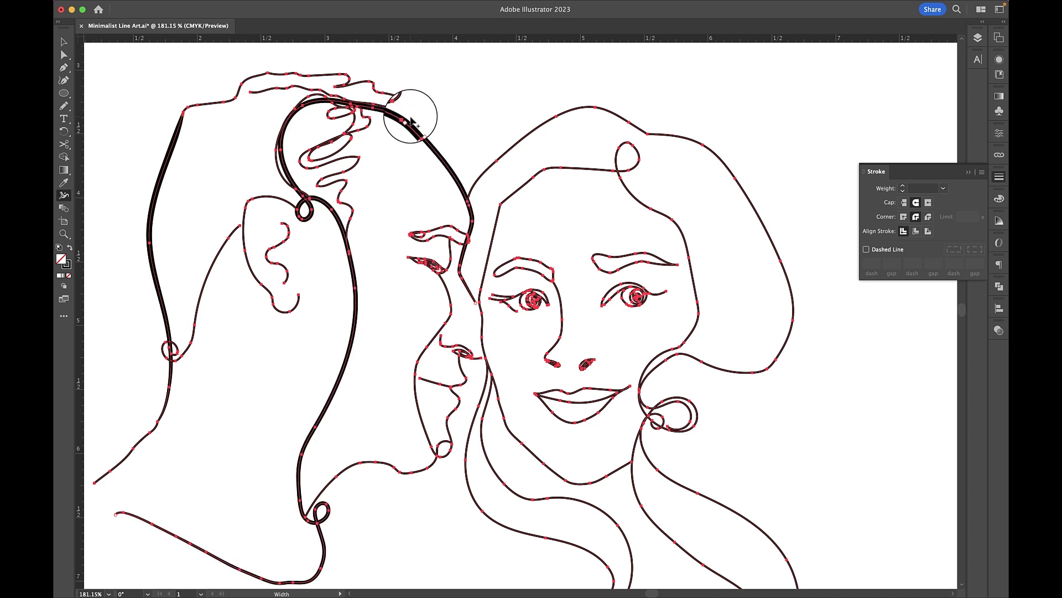
scroll(411, 119, "left", 3)
scroll(411, 119, "down", 2)
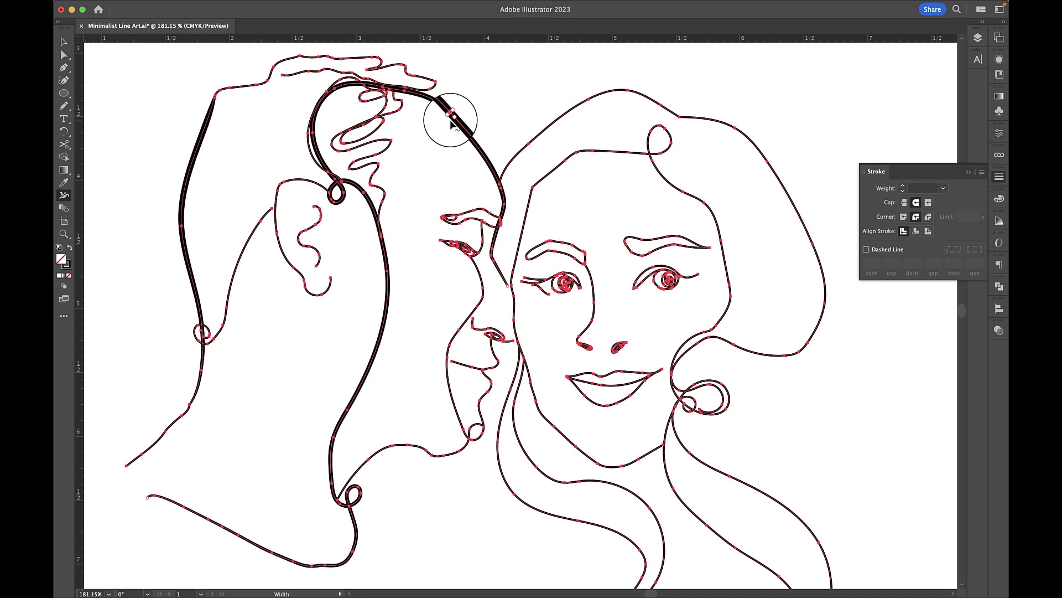
Undo and redo the forehead path's widening to compare both versions, and view the whole deselected drawing.
key("super+z")
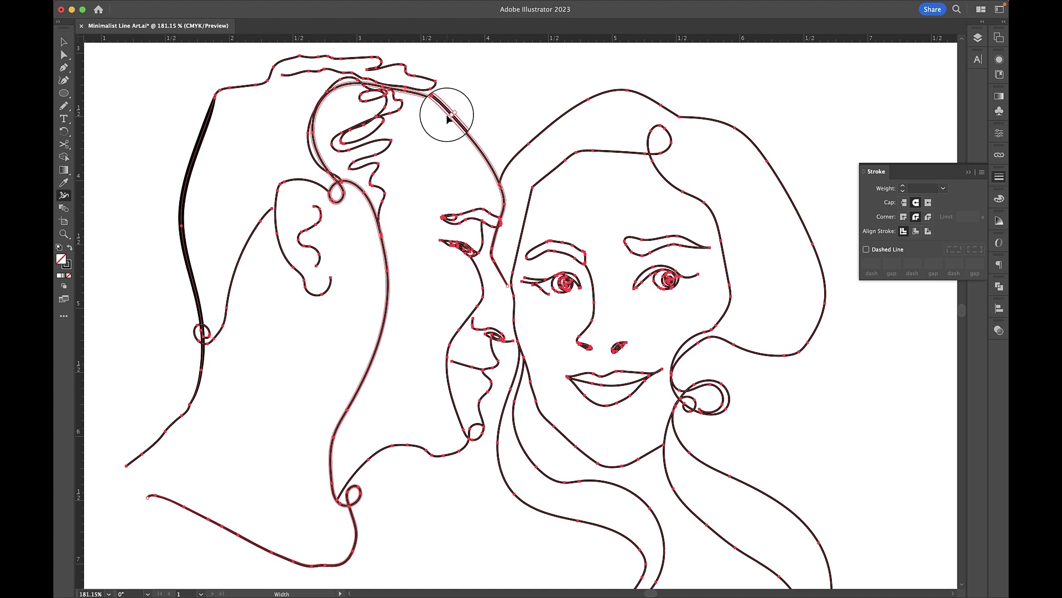
key("super+shift+z")
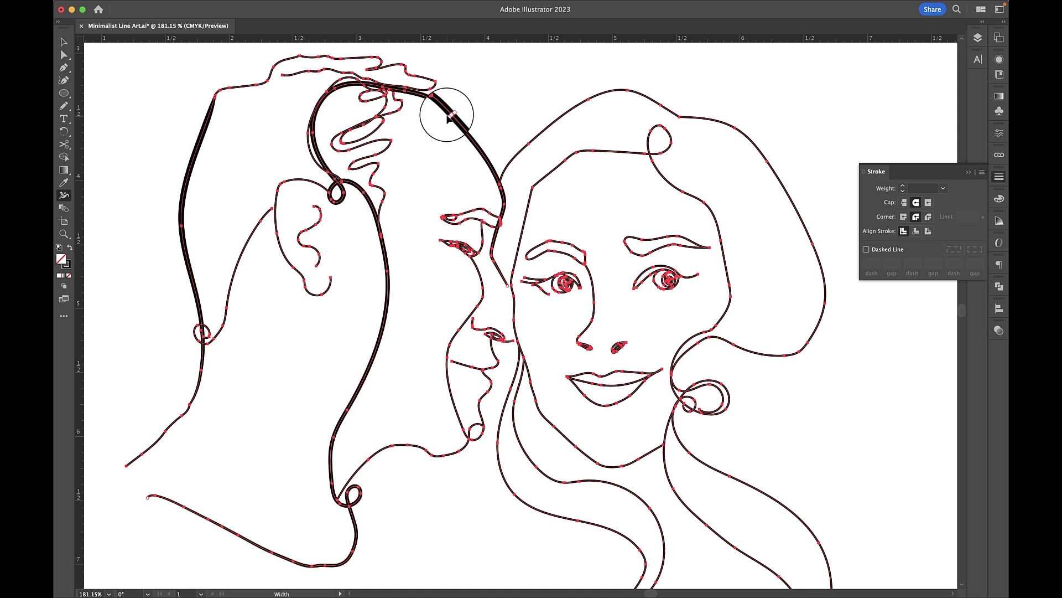
key("super+0")
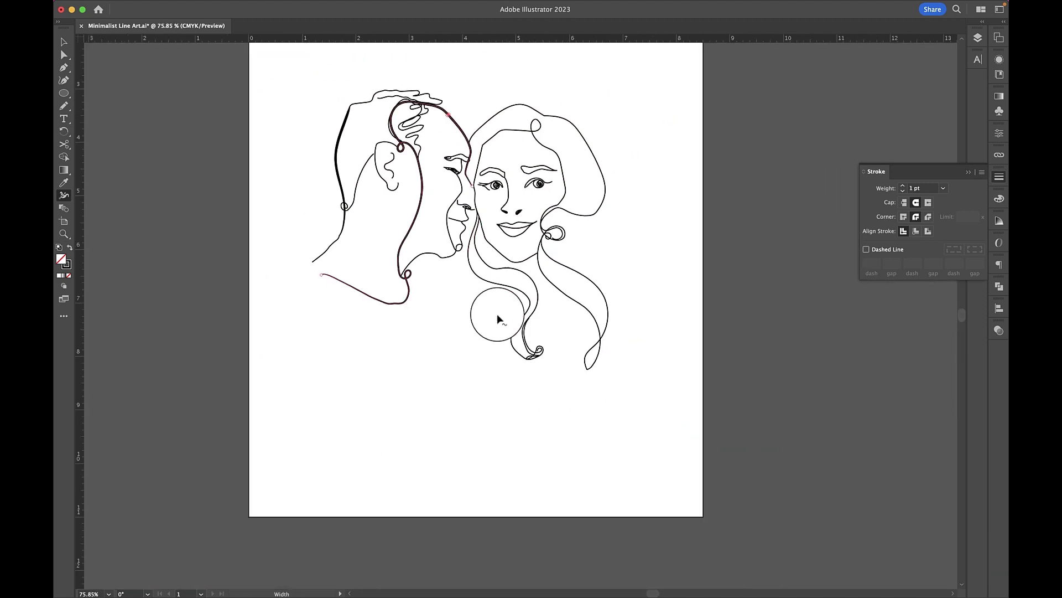
key("v")
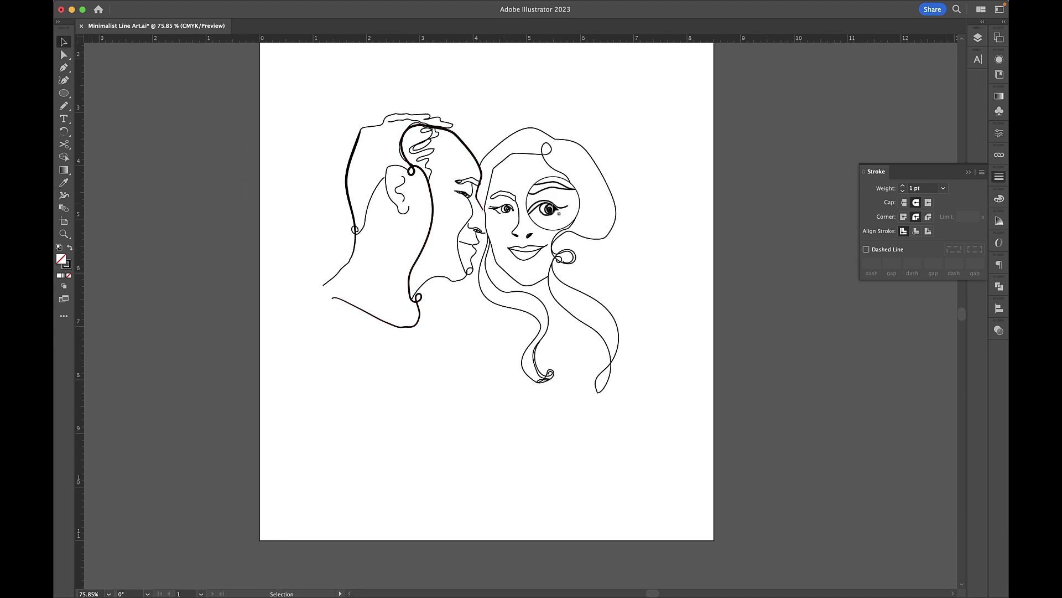
scroll(547, 187, "up", 5, "alt")
scroll(715, 564, "down", 3)
Select the whole drawing and thicken the woman's outer hair line at the crown, lower outer edge and curl with the Width tool.
key("super+a")
scroll(648, 415, "up", 3)
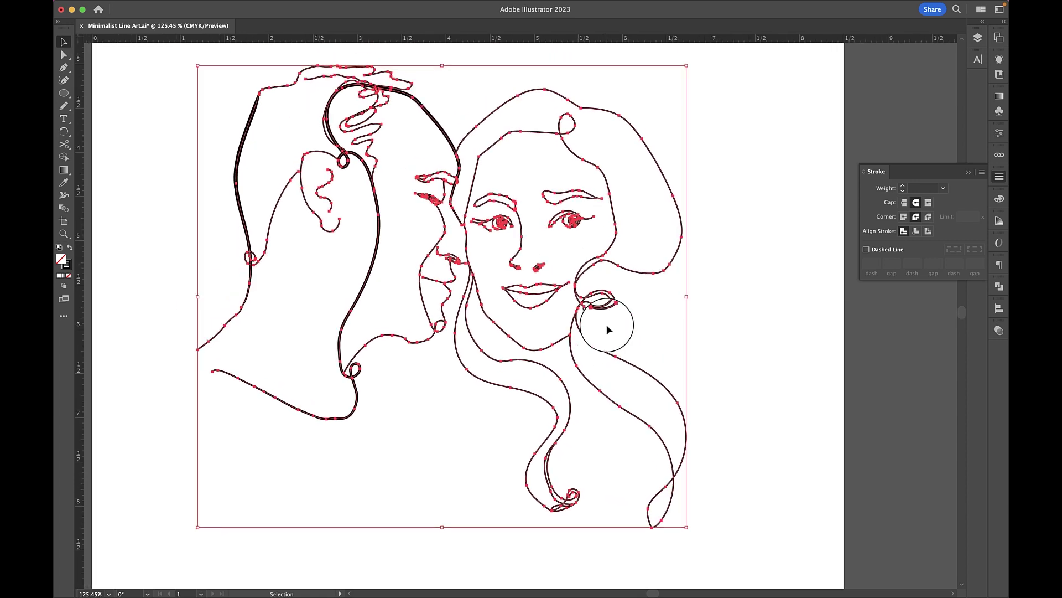
left_click(67, 196)
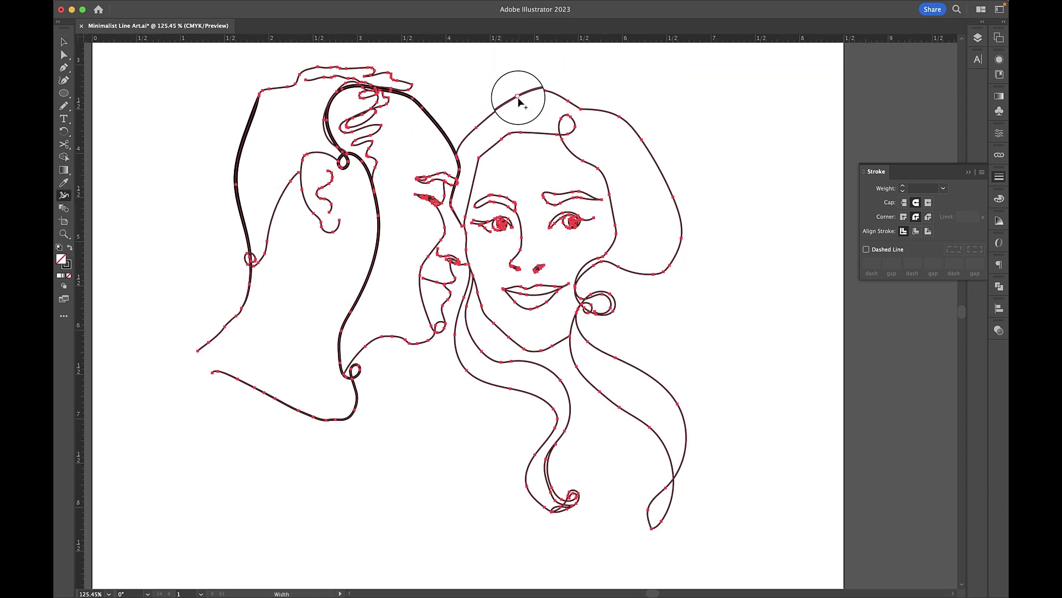
left_click_drag(520, 102, 518, 102)
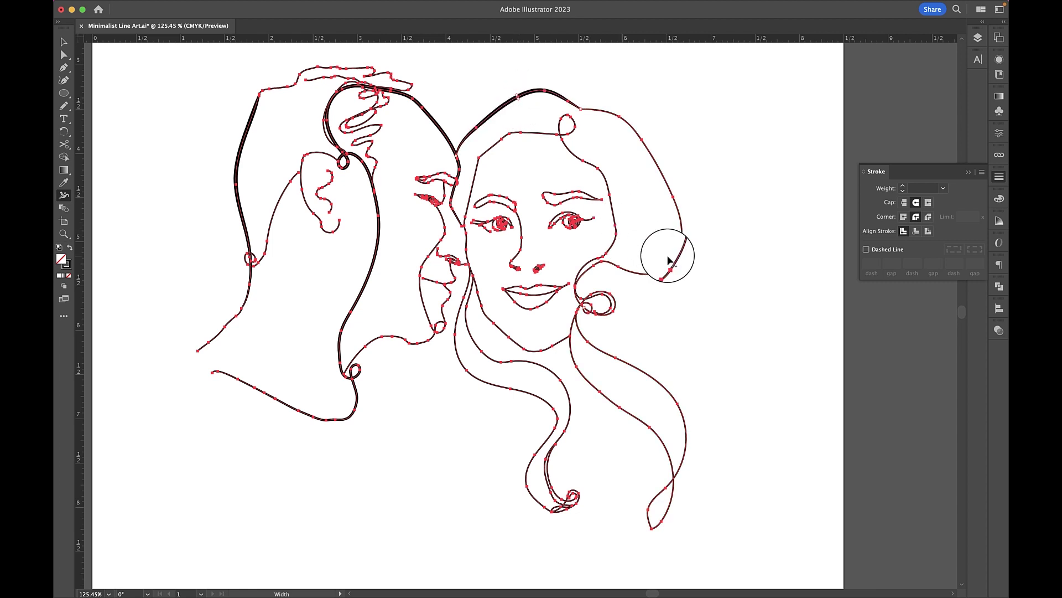
left_click_drag(669, 267, 672, 262)
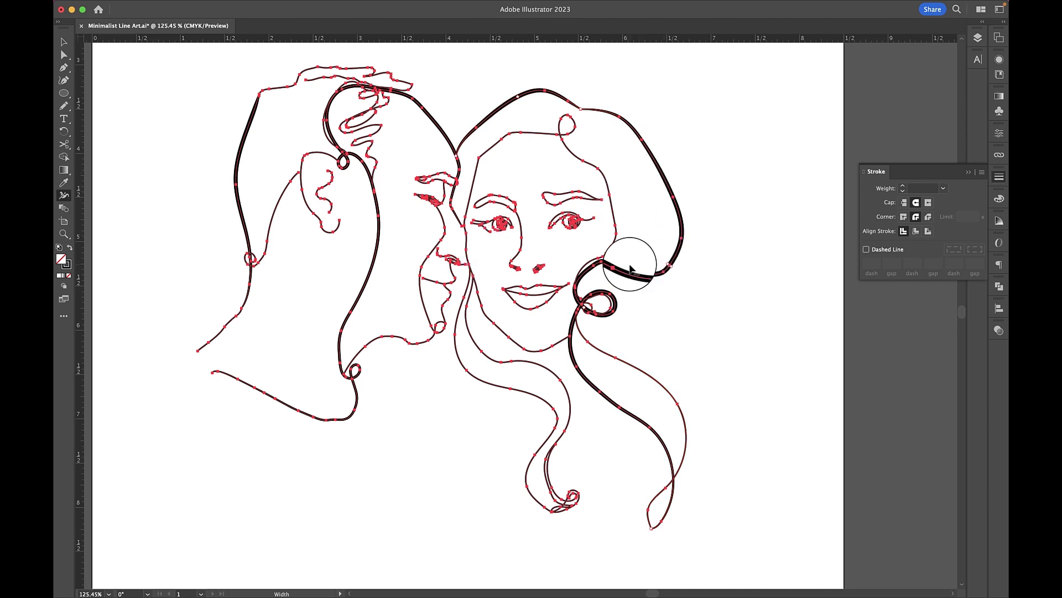
left_click_drag(621, 269, 607, 264)
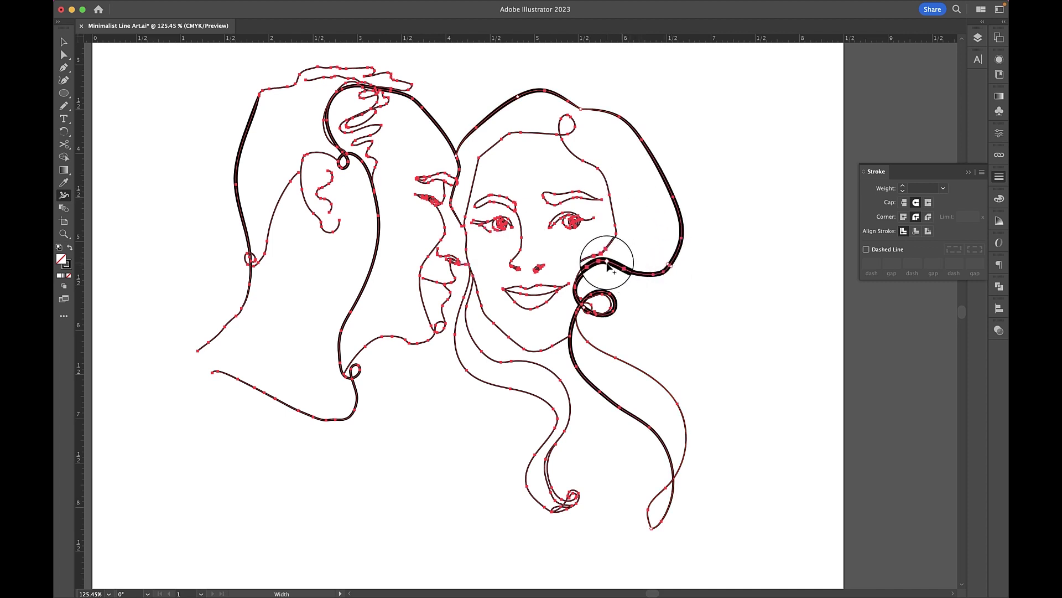
Select and remove the short thick stroke overlapping the woman's hair line beside her cheek, and deselect everything.
key("shift+super+a")
key("a")
left_click(639, 276)
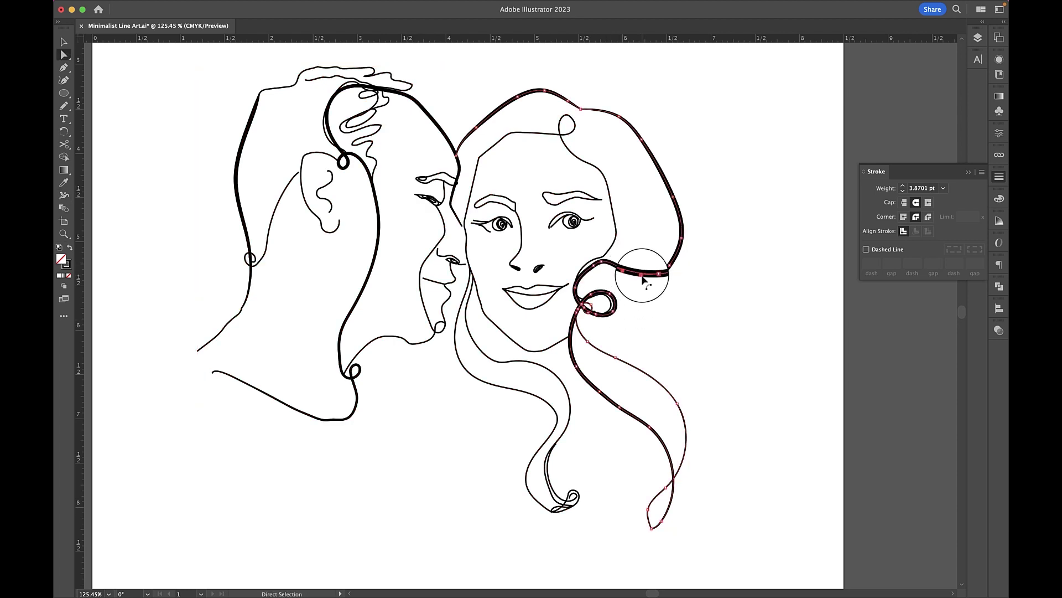
left_click(603, 265)
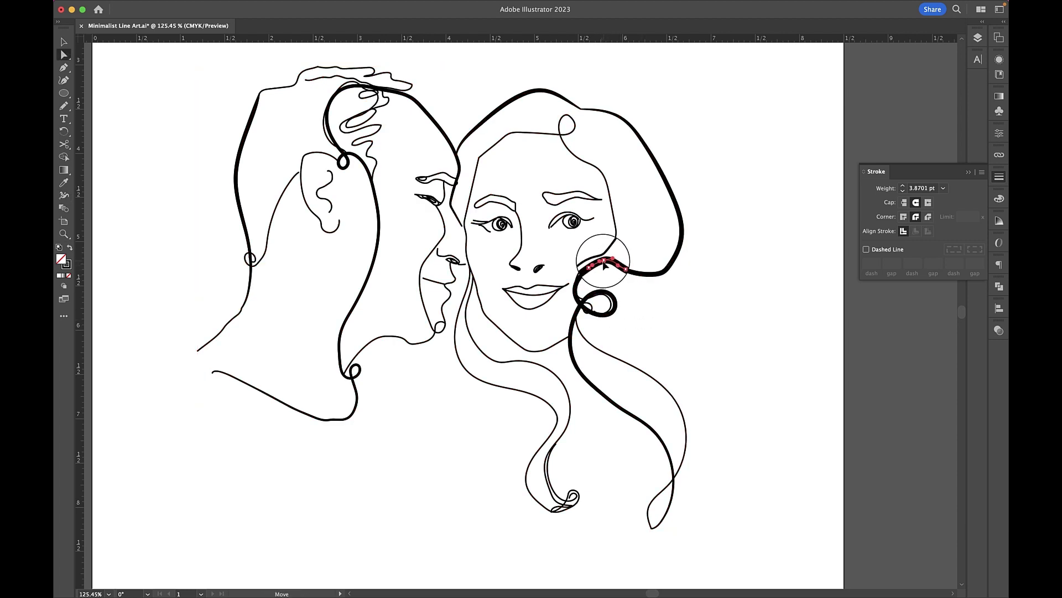
key("super+shift+a")
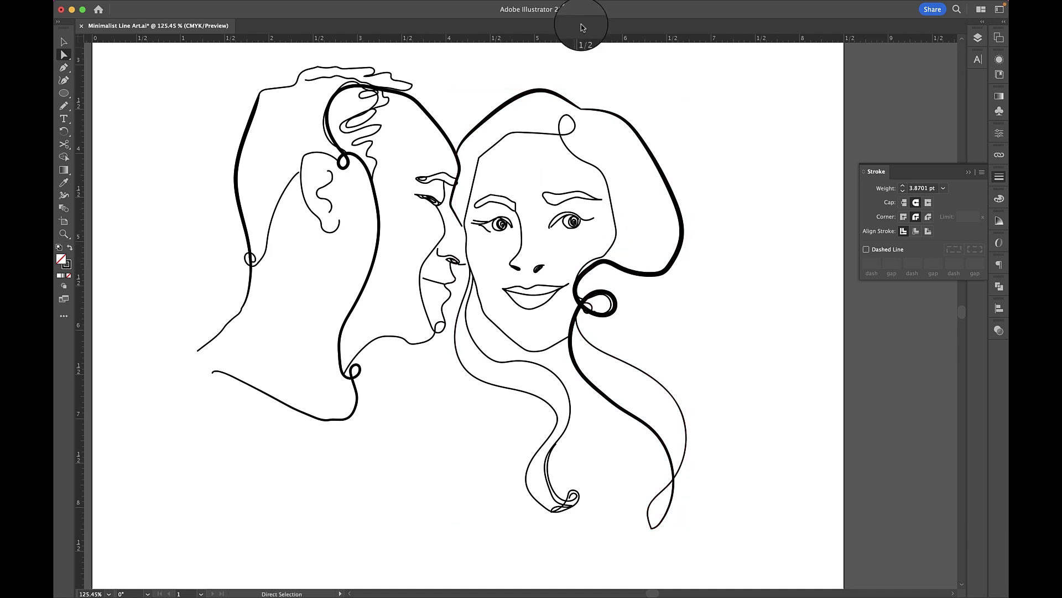
Thicken the woman's face outline along the jaw and hairline, and her wavy hair strand nearest the man, with the Width tool.
left_click(480, 167)
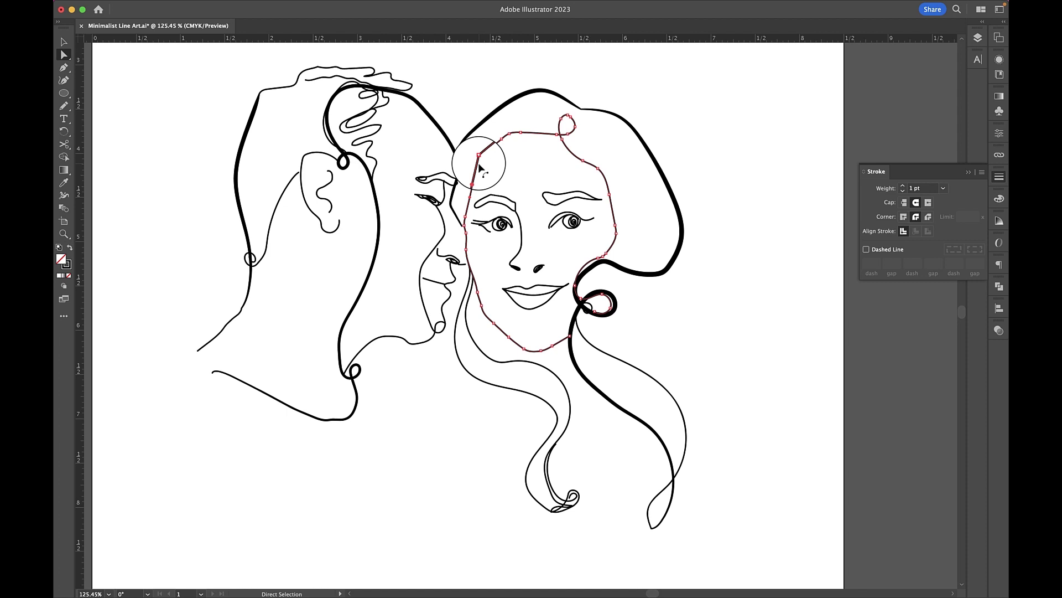
key("shift+w")
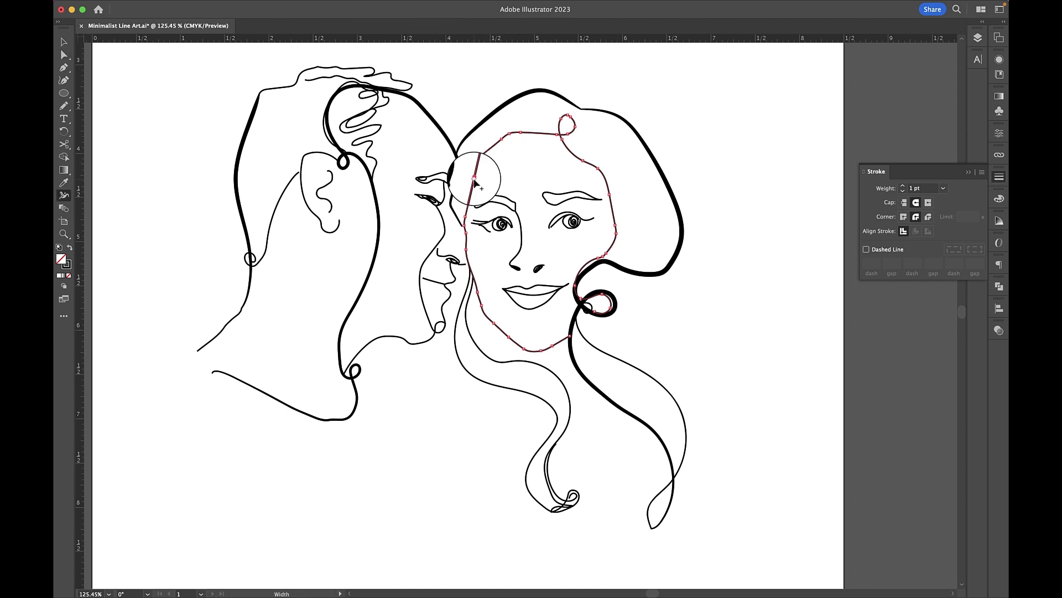
left_click_drag(475, 179, 477, 182)
left_click_drag(466, 250, 475, 264)
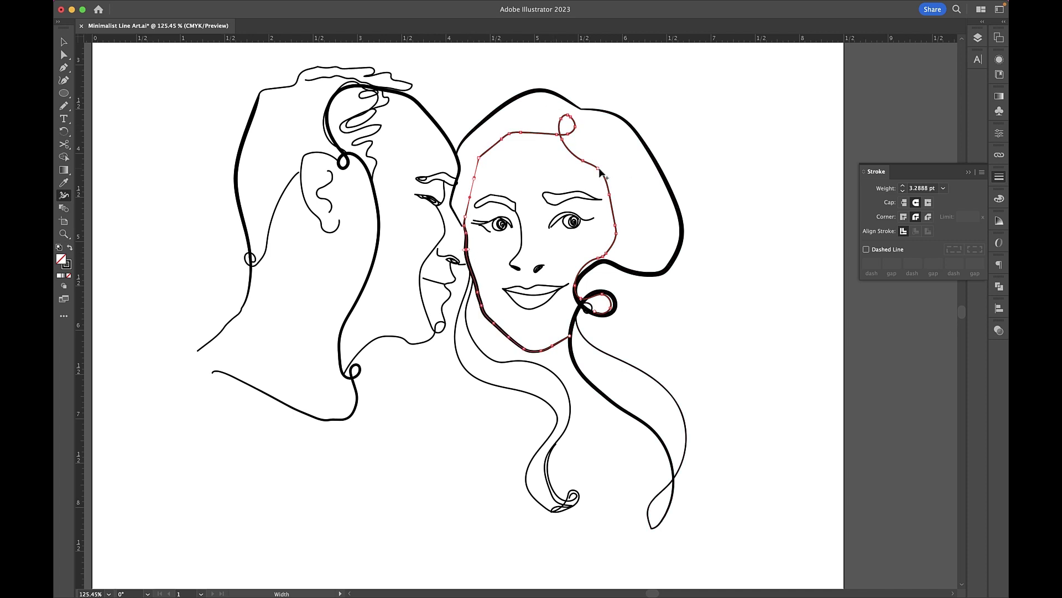
left_click_drag(599, 165, 605, 160)
scroll(529, 348, "down", 3)
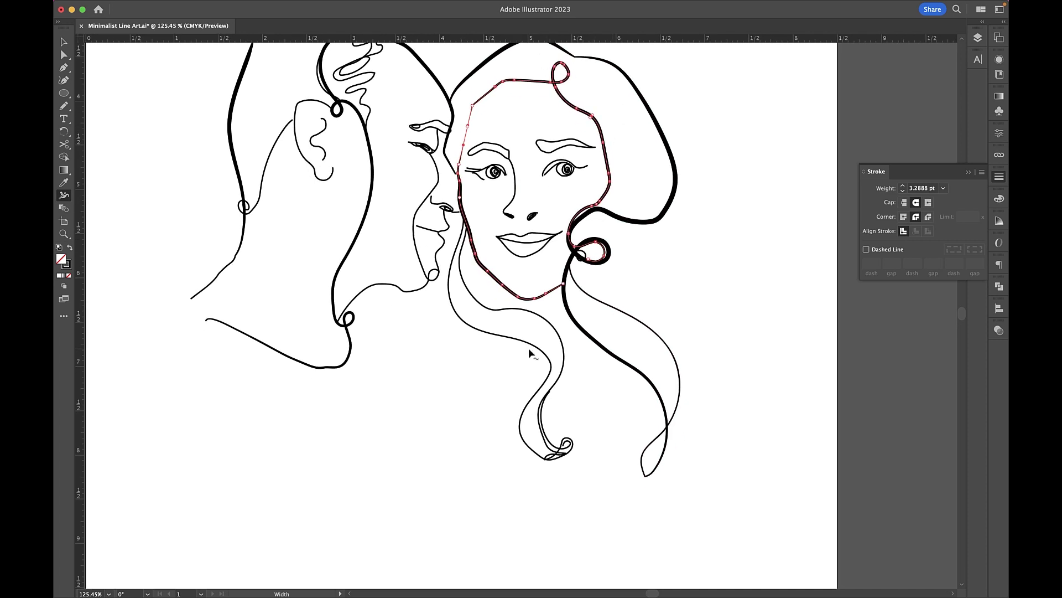
left_click_drag(504, 341, 509, 337)
scroll(514, 281, "up", 2)
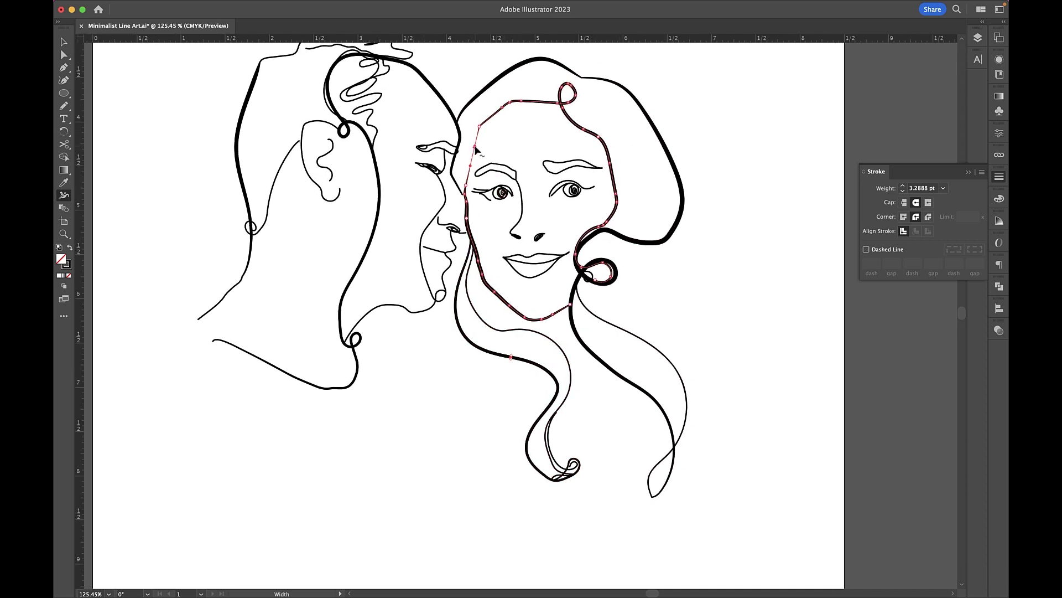
left_click_drag(474, 148, 512, 180)
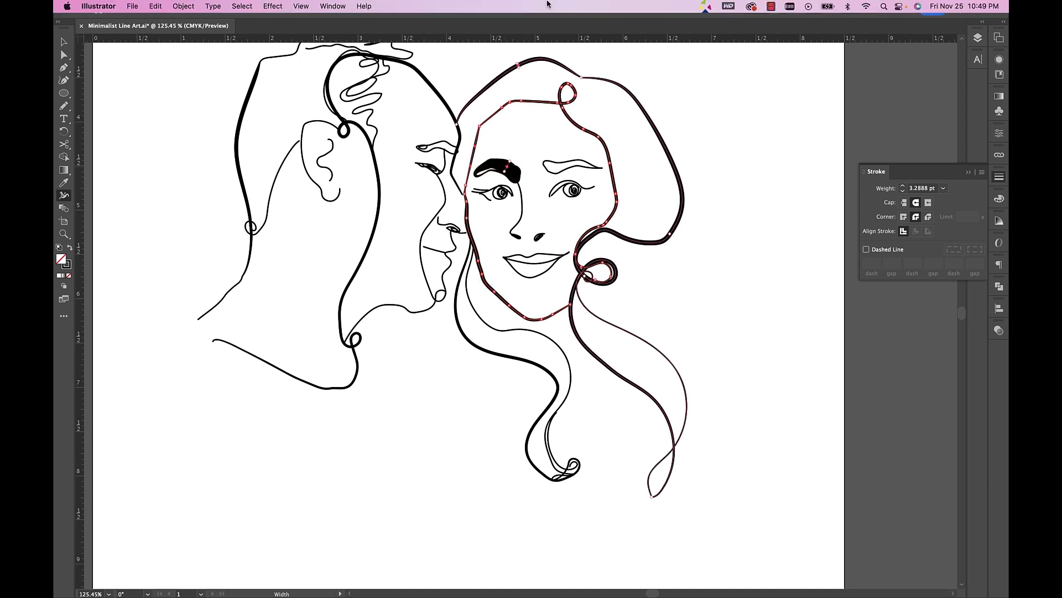
left_click_drag(506, 176, 508, 175)
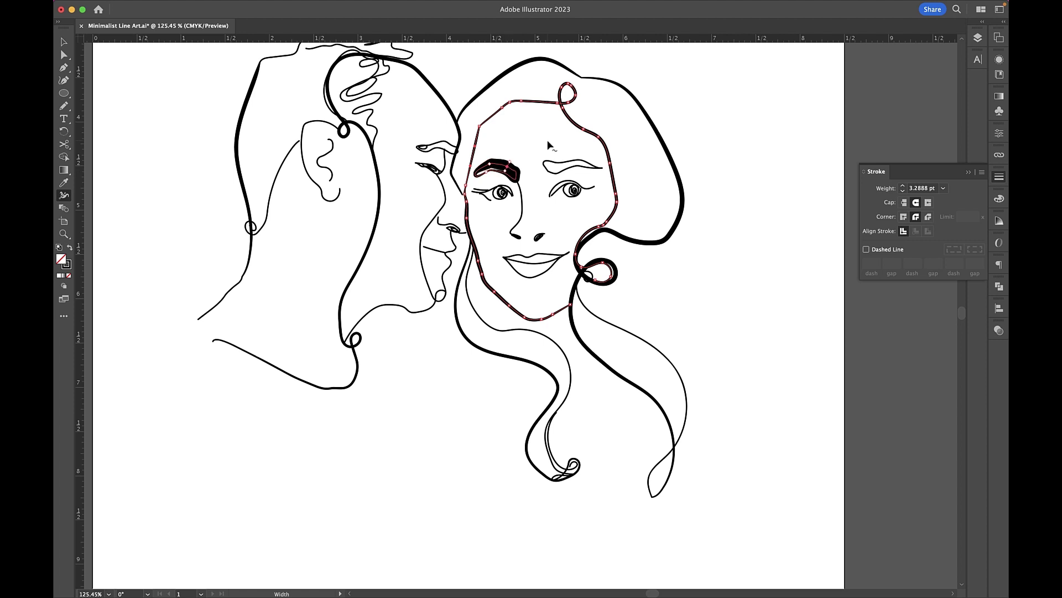
scroll(550, 141, "up", 2)
scroll(551, 158, "up", 1)
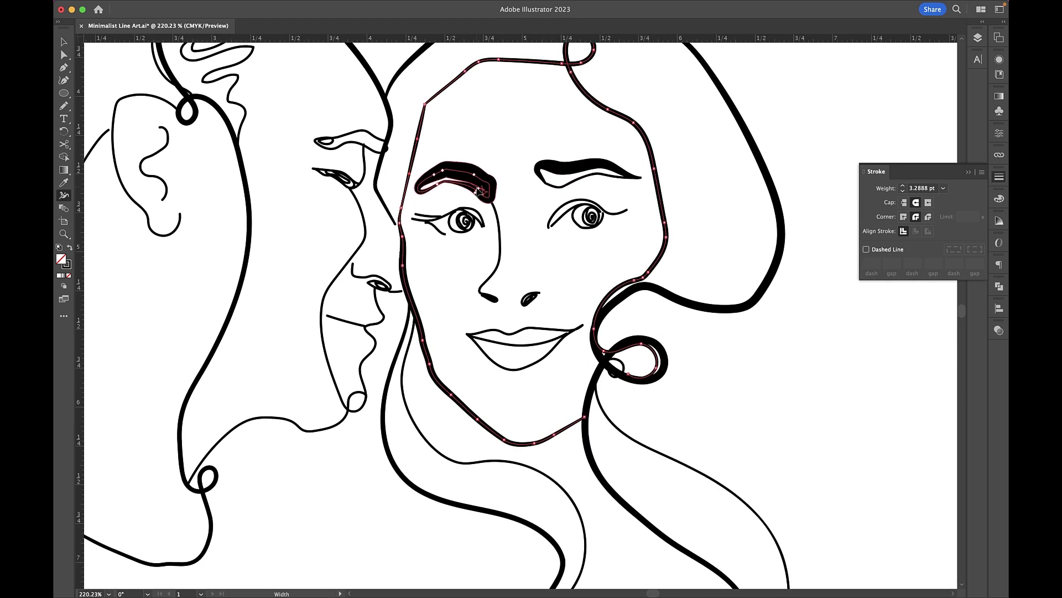
left_click_drag(474, 176, 472, 170)
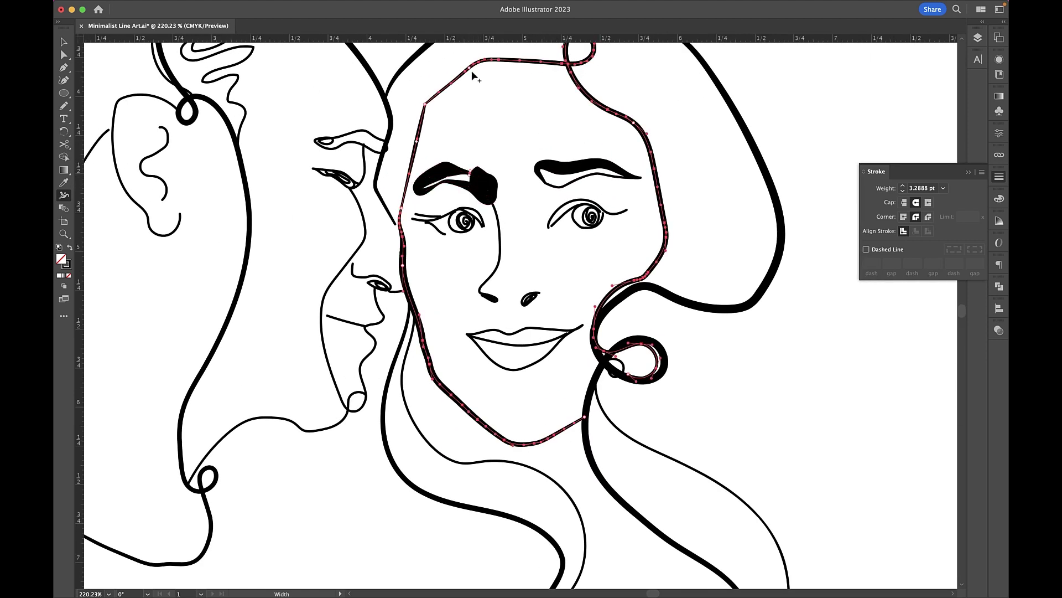
key("super+z")
key("super+z")
key("super+z")
key("super+z")
key("super+z")
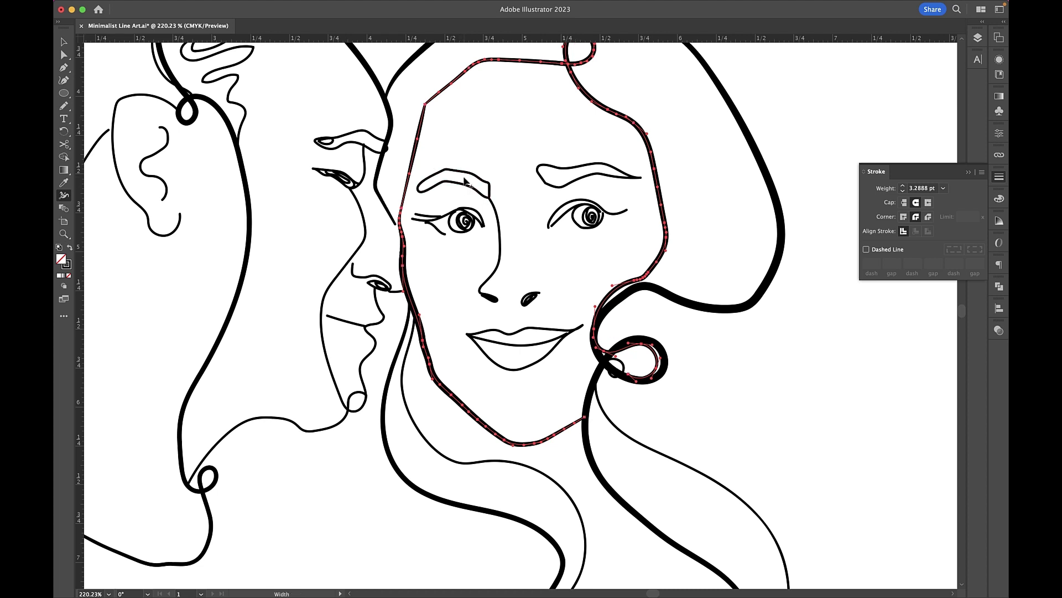
Slightly thicken both of the woman's eyebrows and the upper eyelid of her eye farther from the man with the Width tool.
left_click_drag(465, 176, 465, 176)
left_click_drag(575, 176, 559, 171)
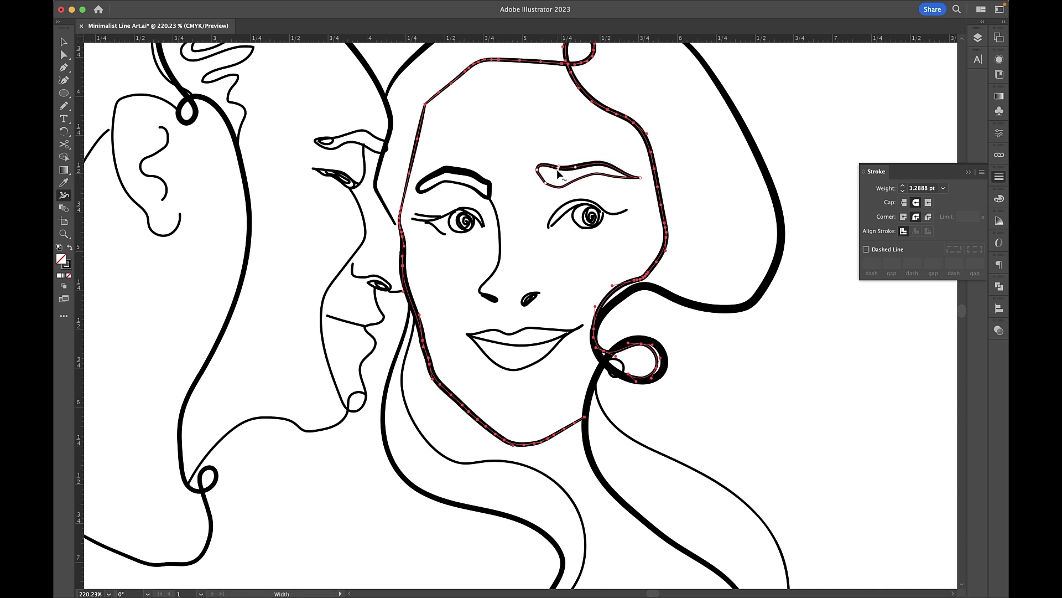
left_click_drag(564, 211, 561, 202)
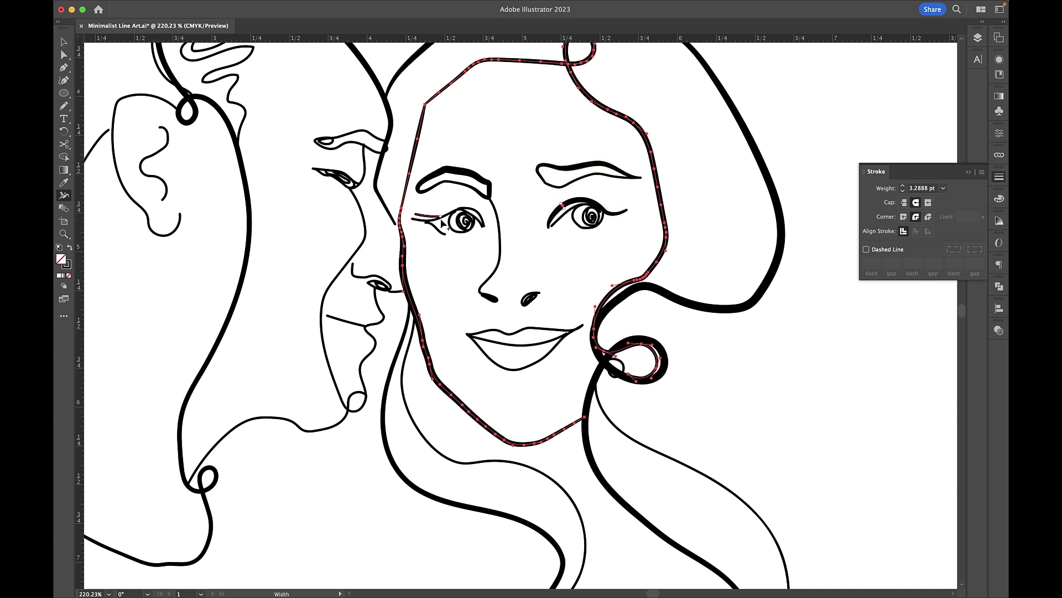
Thicken the outer lash lines of the woman's eye nearest the man and the irises of both her eyes with the Width tool.
scroll(445, 222, "up", 3)
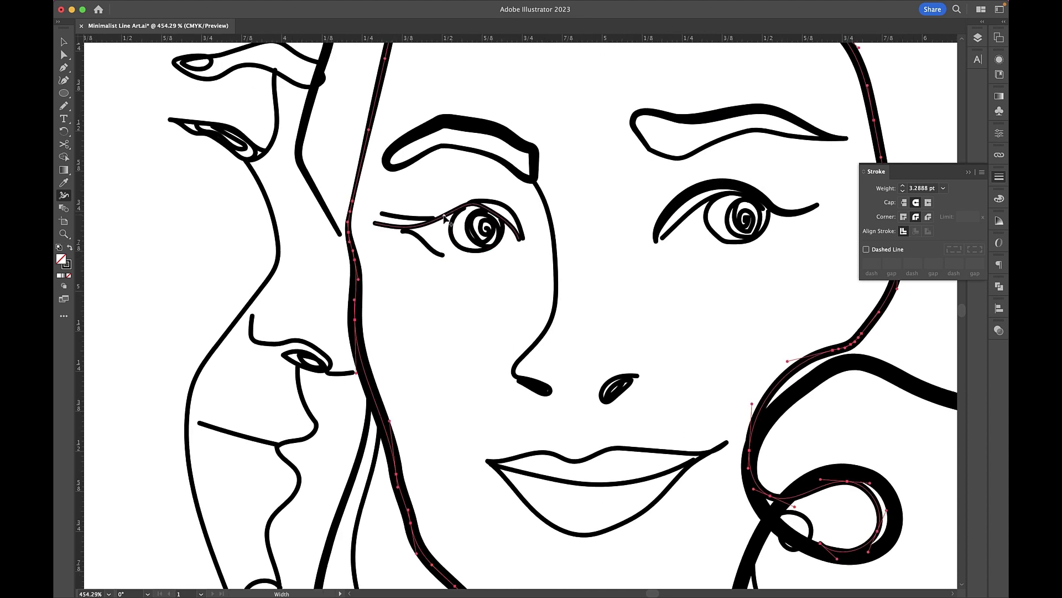
mouse_move(451, 209)
left_mouse_down()
mouse_move(396, 229)
mouse_move(414, 224)
left_mouse_up()
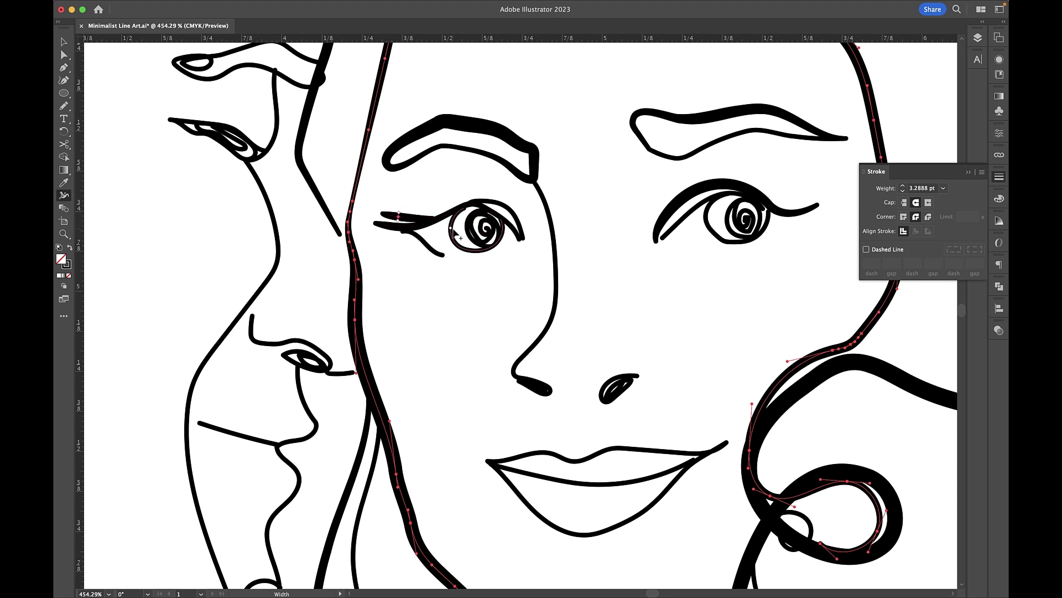
left_click_drag(500, 220, 510, 208)
mouse_move(706, 222)
left_mouse_down()
mouse_move(716, 219)
mouse_move(674, 221)
left_mouse_up()
Thicken the woman's nostril farther from the man and her upper lip line with the Width tool.
scroll(674, 224, "down", 5)
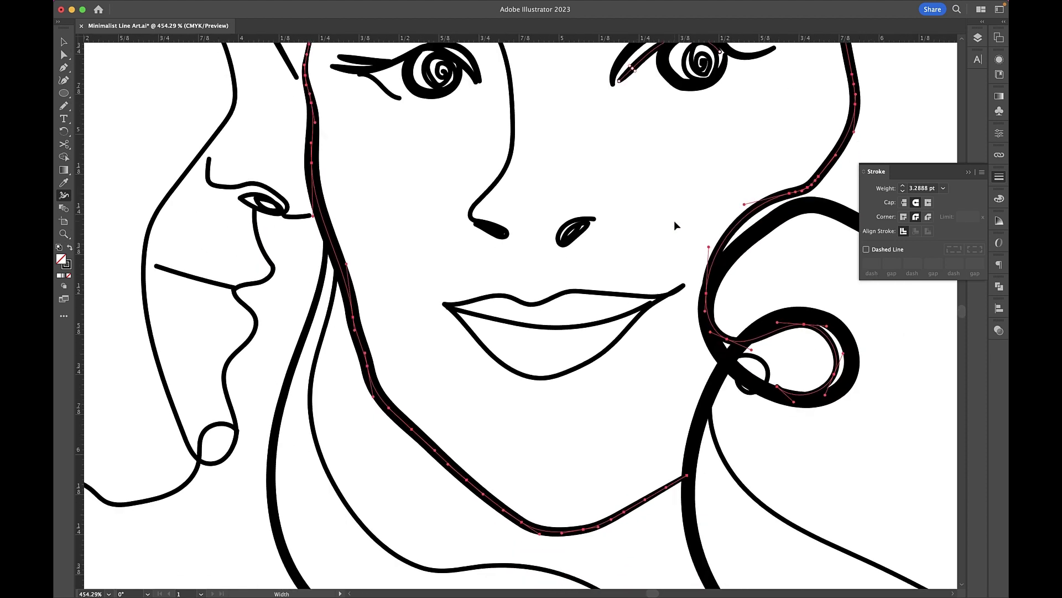
scroll(674, 220, "up", 3)
scroll(674, 221, "left", 2)
left_click_drag(601, 261, 598, 257)
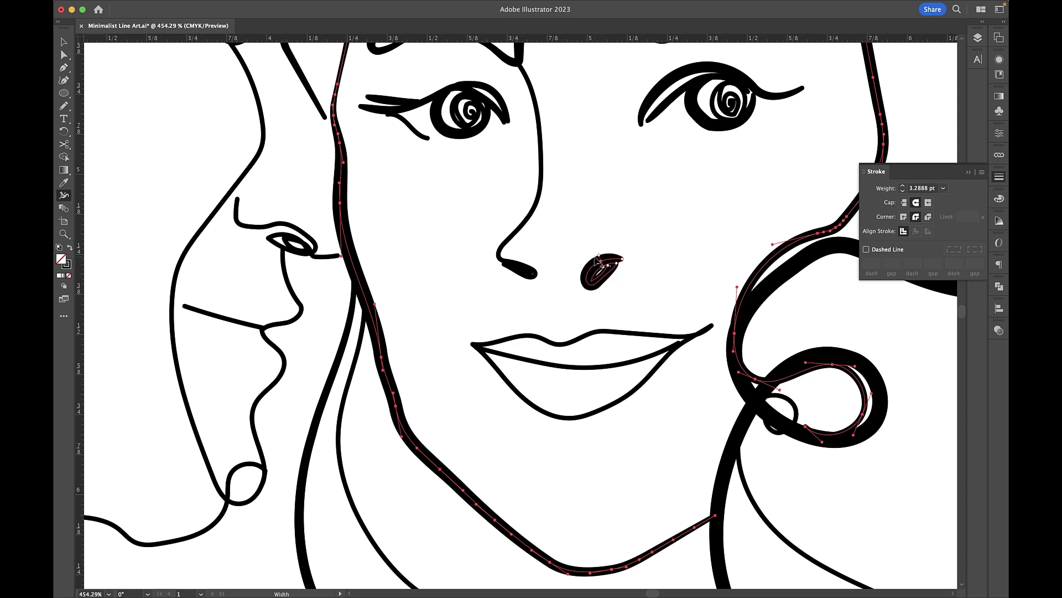
left_click_drag(526, 287, 583, 294)
scroll(581, 293, "down", 3)
scroll(581, 294, "right", 1)
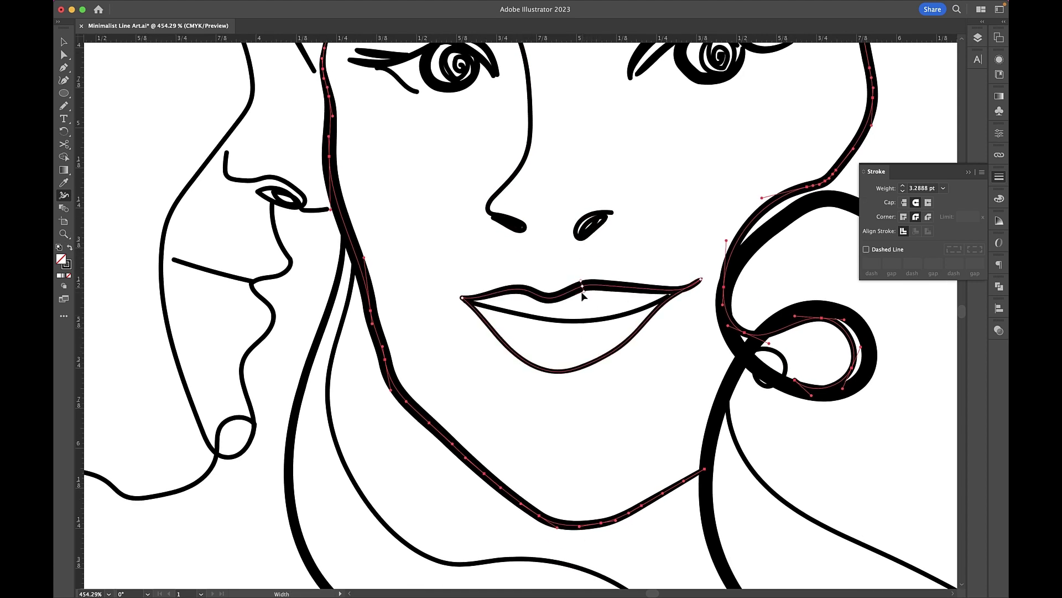
Thicken the man's mouth line and the upper edge of his eyebrow with the Width tool.
scroll(583, 293, "down", 4)
scroll(582, 295, "down", 2)
scroll(582, 294, "left", 1)
left_click_drag(596, 421, 597, 421)
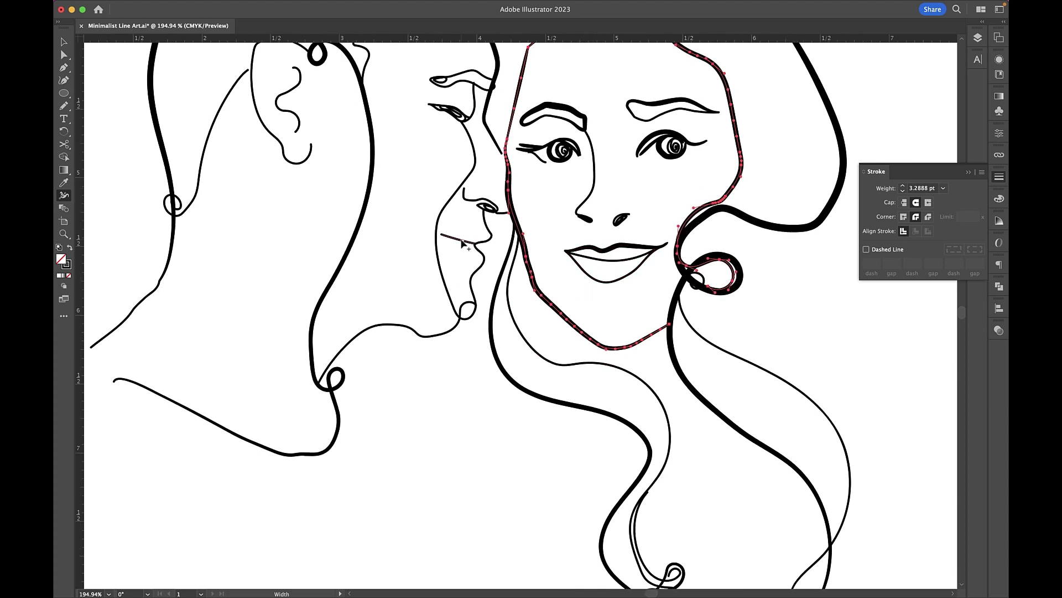
left_click_drag(464, 240, 464, 241)
scroll(469, 169, "up", 2)
scroll(469, 169, "left", 1)
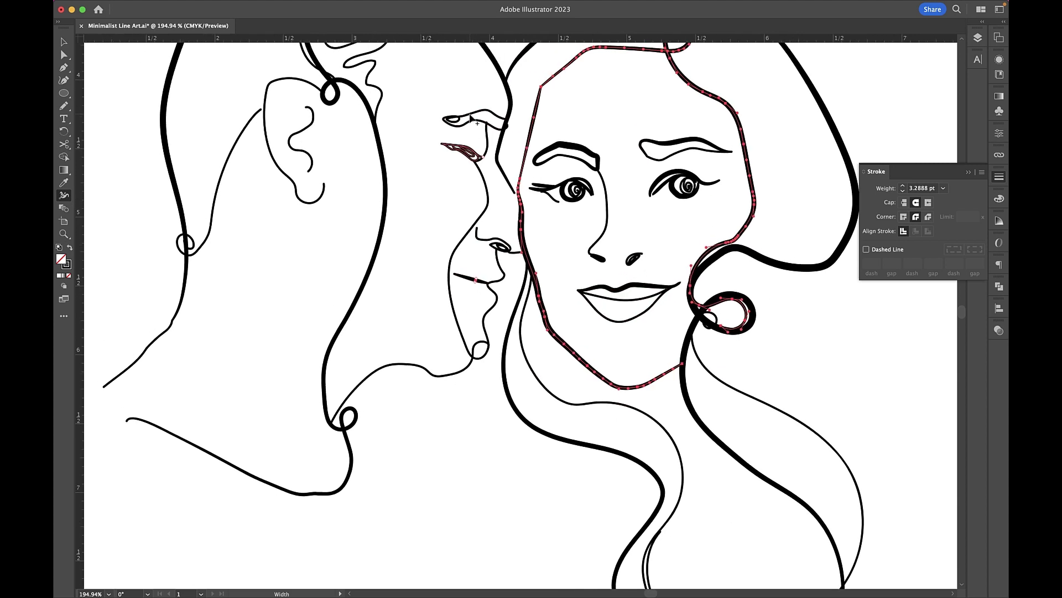
left_click_drag(495, 114, 491, 118)
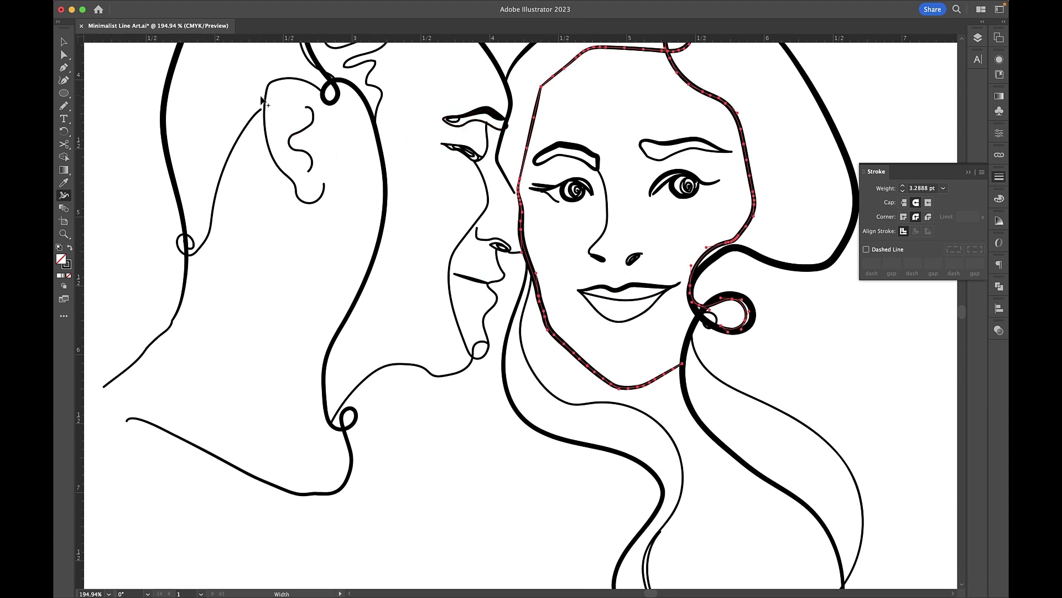
Thicken the man's outer ear outline and the lower end of the line behind his neck with the Width tool.
left_click_drag(265, 105, 268, 107)
scroll(261, 239, "left", 2)
scroll(261, 239, "down", 1)
left_click_drag(228, 309, 231, 310)
Thicken the man's jaw and chin line with the Width tool.
scroll(318, 403, "down", 2)
scroll(317, 403, "right", 2)
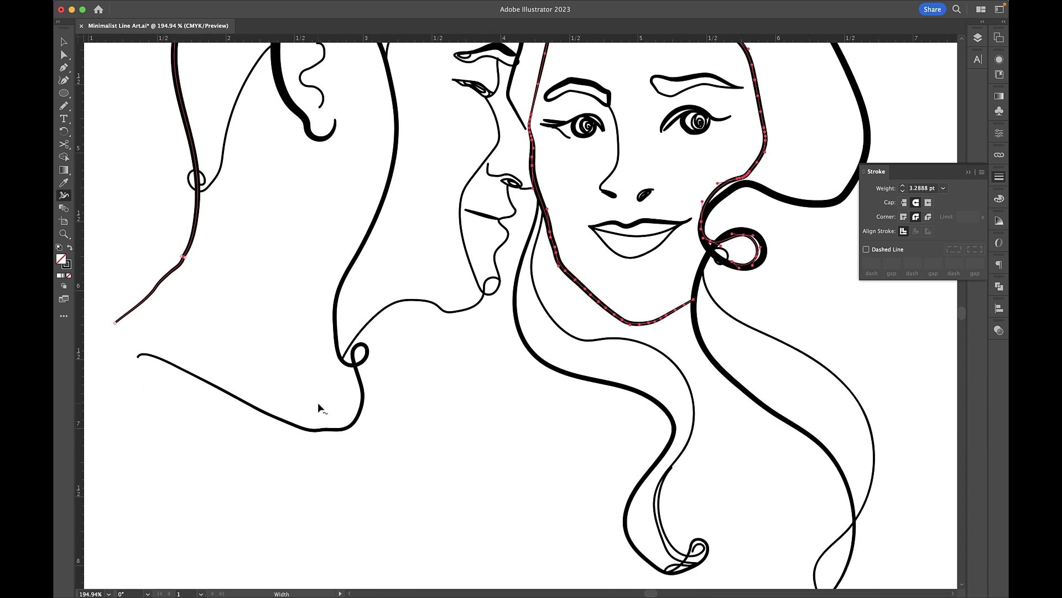
left_click_drag(447, 316, 449, 319)
scroll(499, 224, "down", 5)
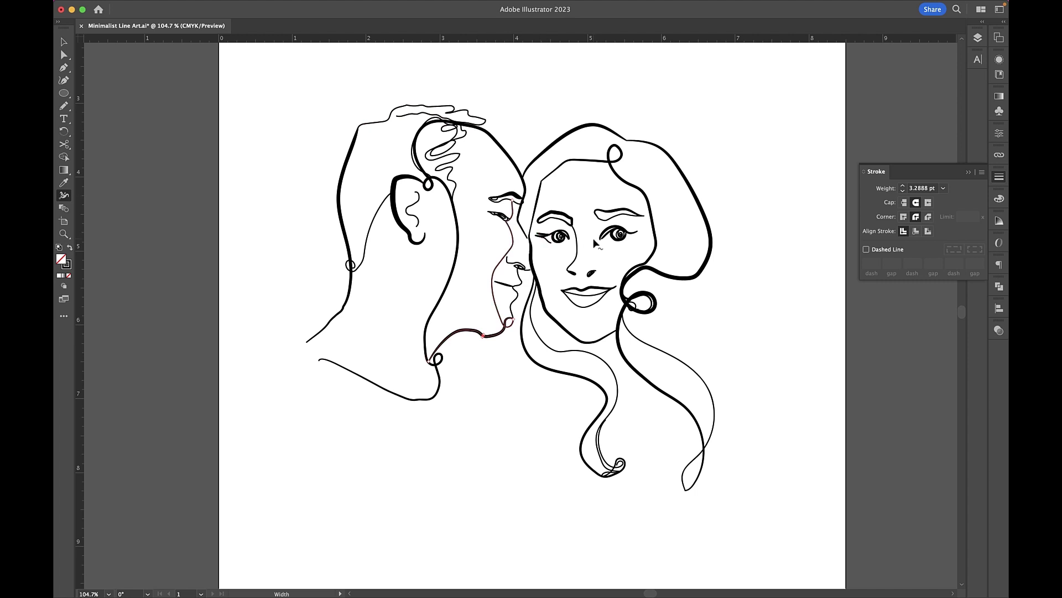
Examine the line thickness across the whole couple drawing, including the outline of the man's top hair.
scroll(594, 240, "up", 5)
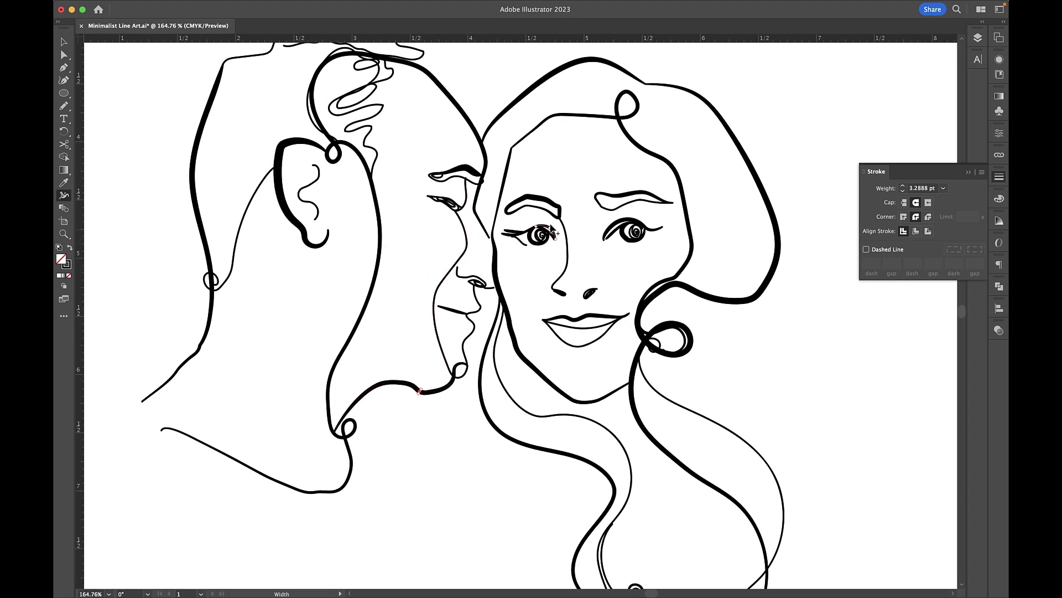
scroll(549, 217, "up", 4)
key("a")
left_click(426, 175)
left_click(424, 166)
scroll(426, 166, "down", 8)
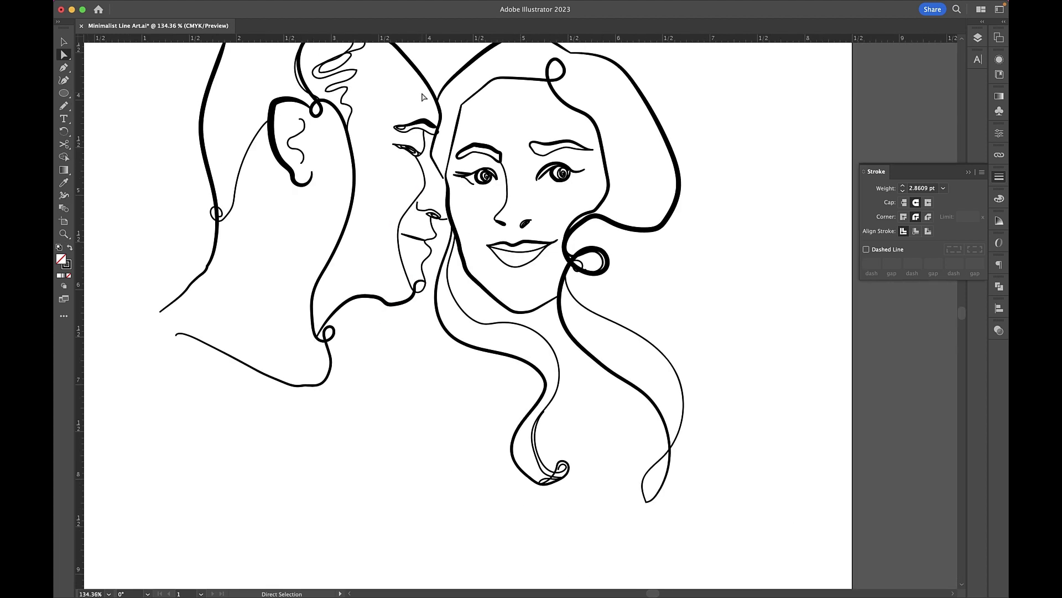
scroll(475, 162, "left", 1)
scroll(475, 163, "down", 1)
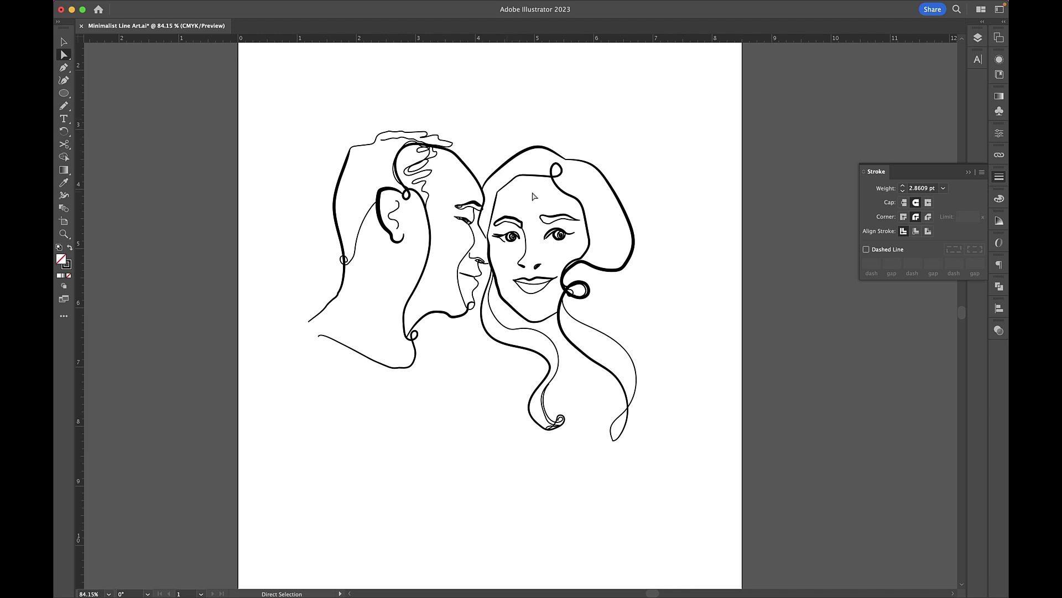
left_click(406, 134)
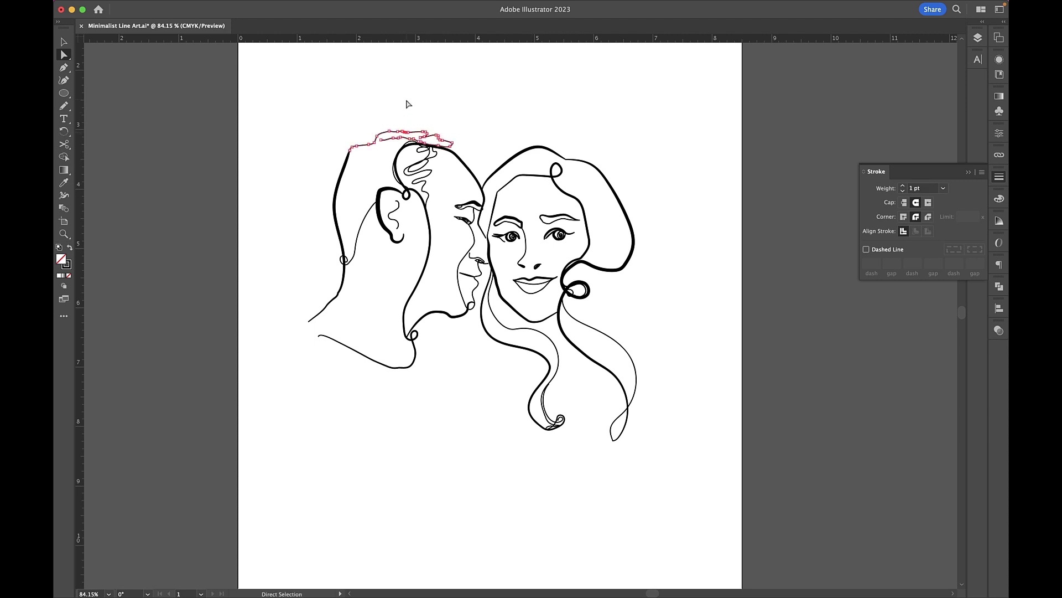
left_click(600, 336)
left_click(674, 292)
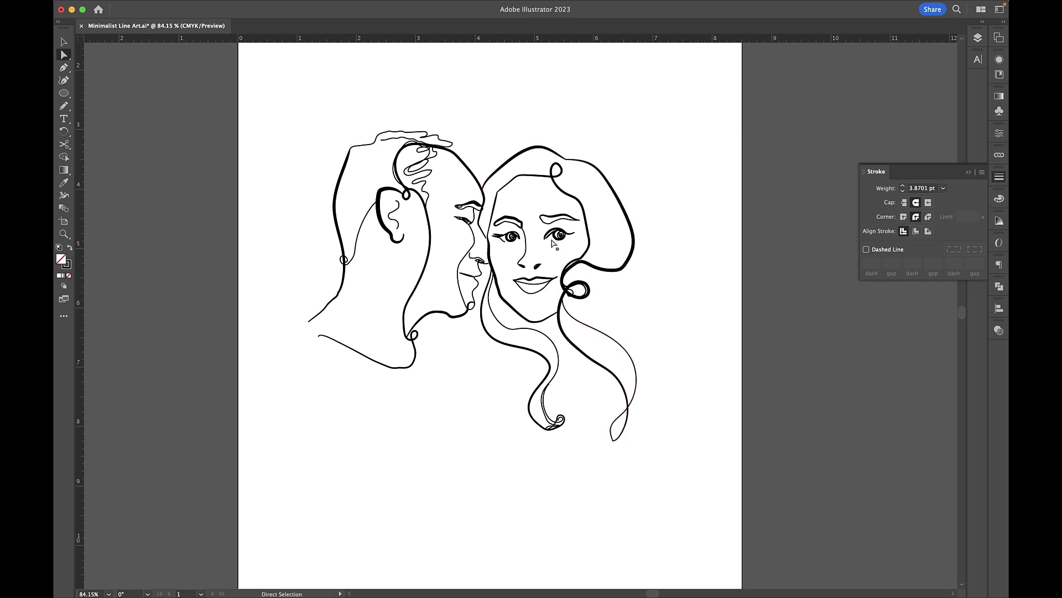
scroll(551, 241, "left", 2)
scroll(545, 268, "up", 3)
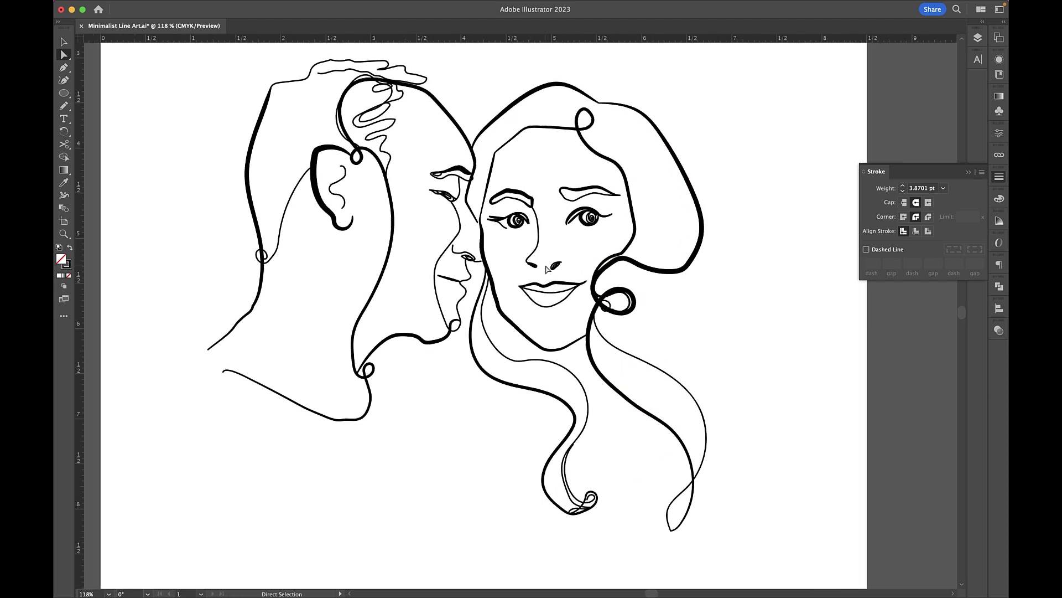
Try moving the woman's eye and eyebrow nearest the man out beside her hair, and undo the move.
key("v")
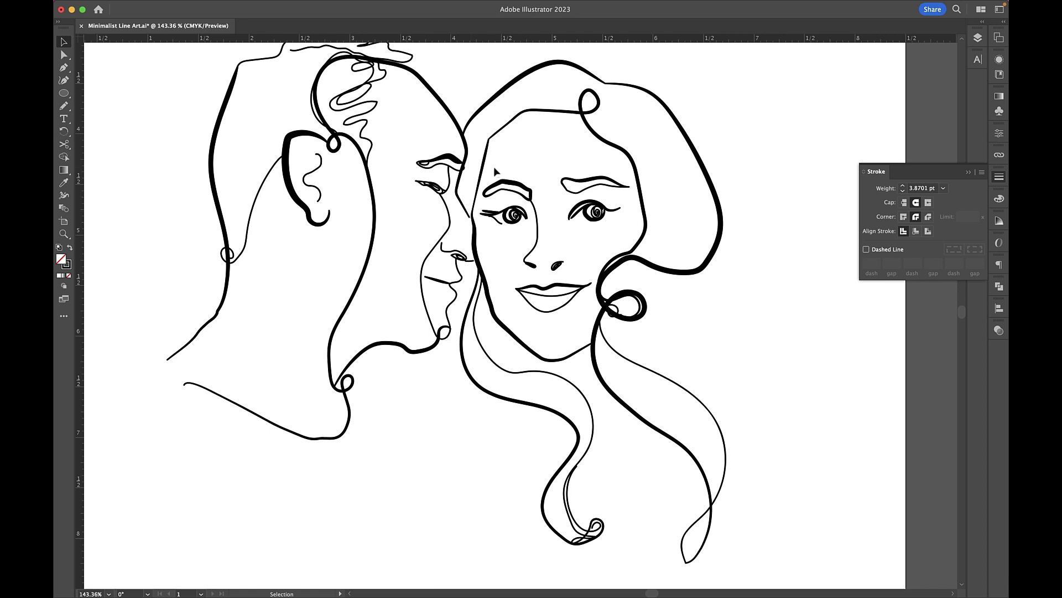
left_click_drag(516, 237, 845, 427)
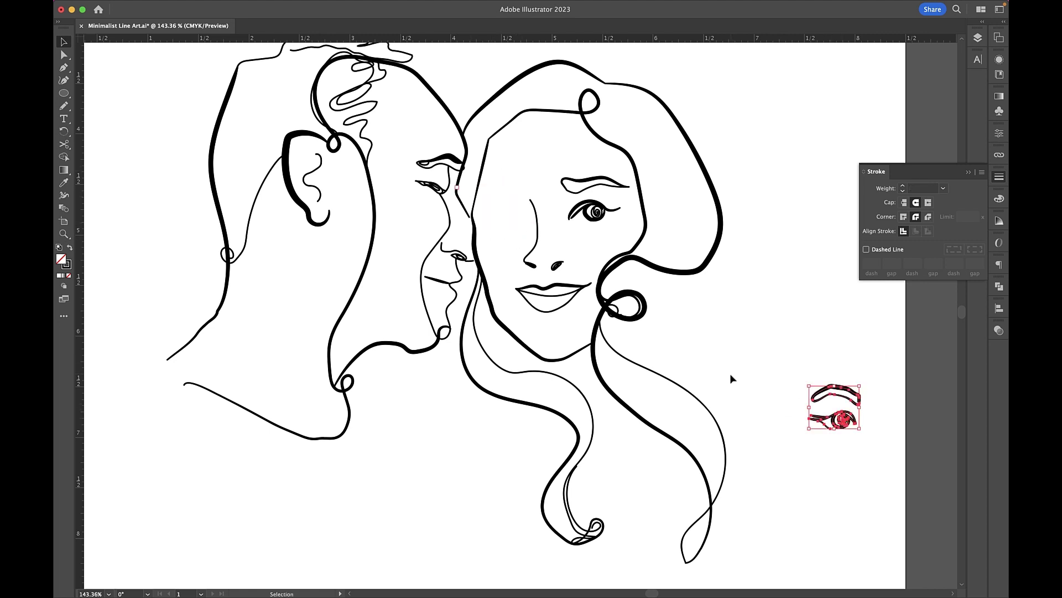
scroll(731, 378, "down", 3)
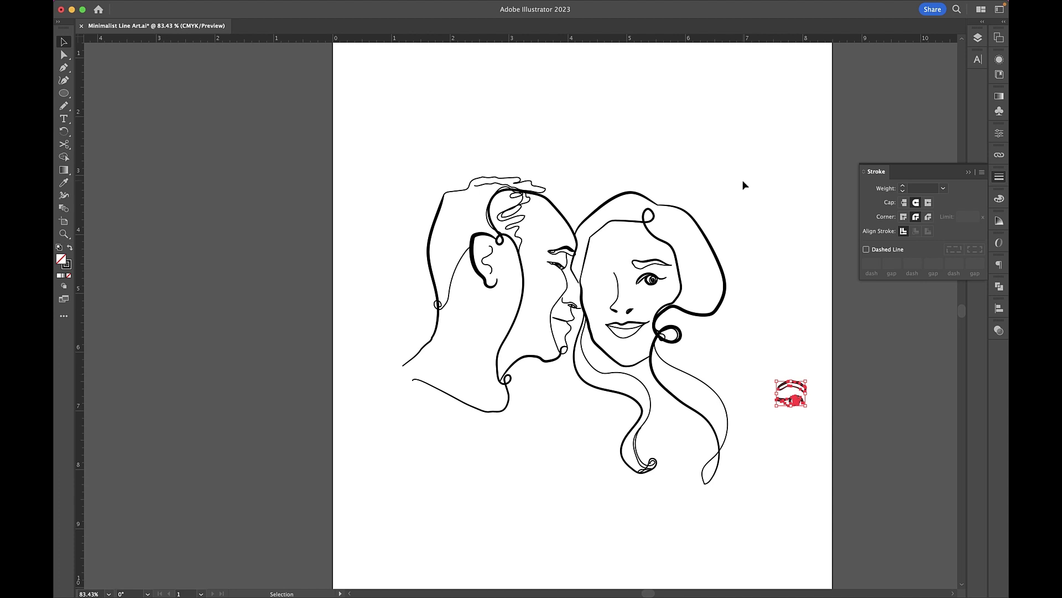
key("cmd+z")
left_click(620, 250)
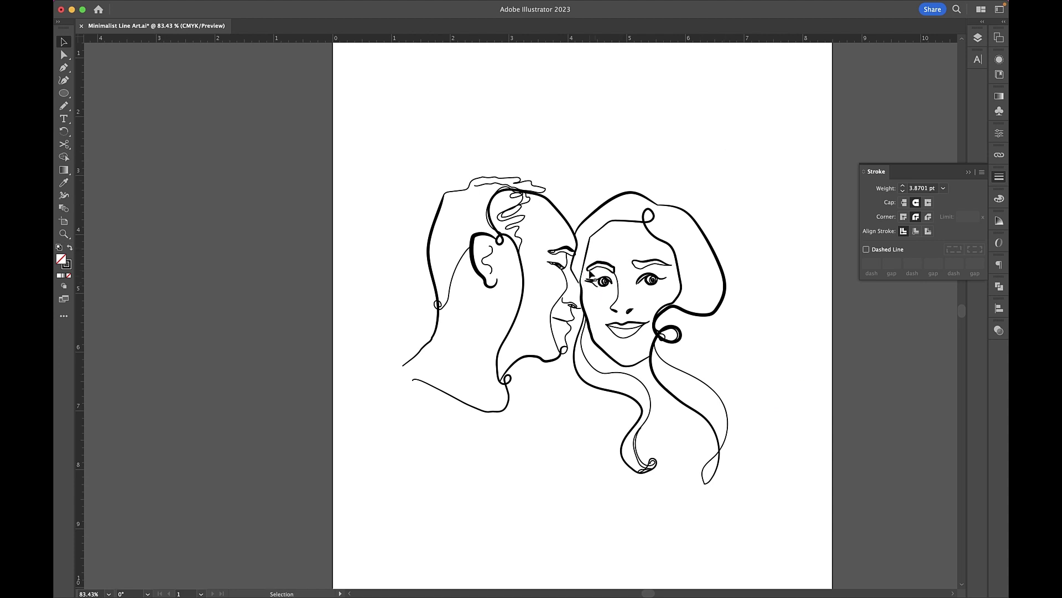
scroll(716, 403, "up", 3)
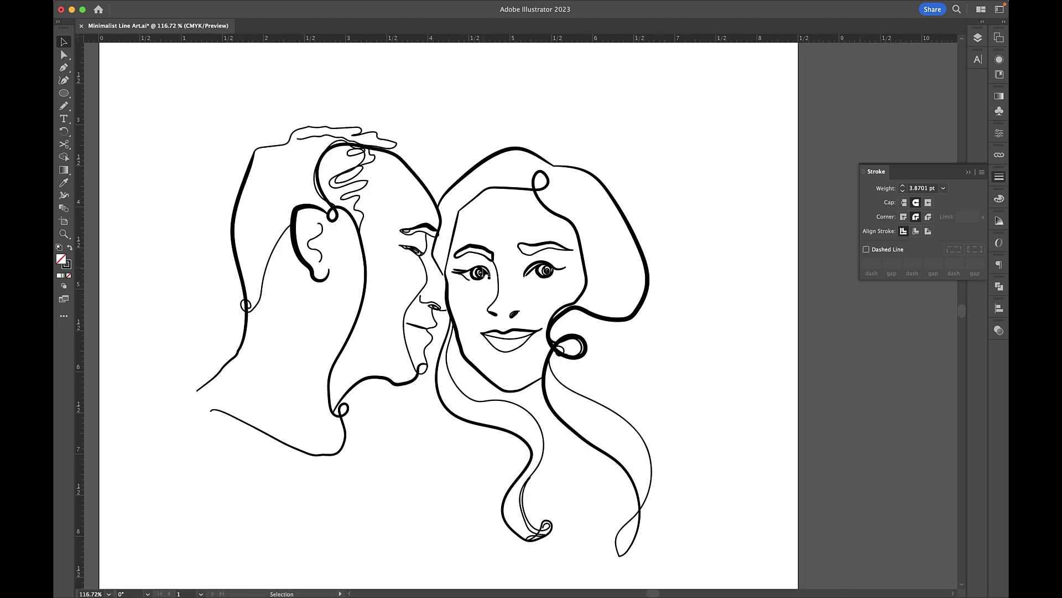
left_click(464, 252)
left_click(469, 96)
scroll(429, 117, "left", 2)
scroll(430, 119, "down", 5)
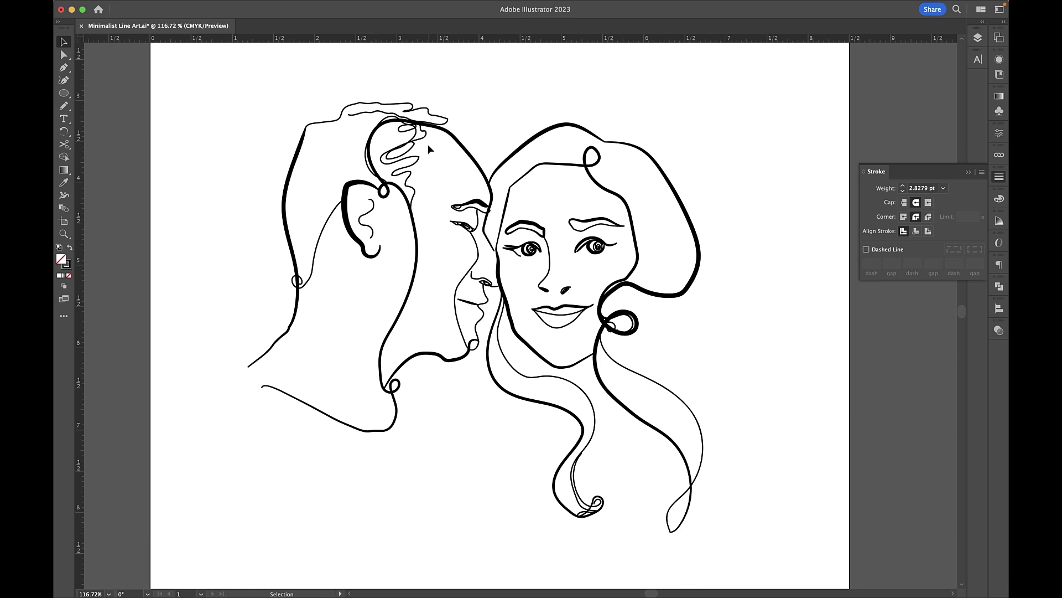
scroll(430, 150, "down", 3)
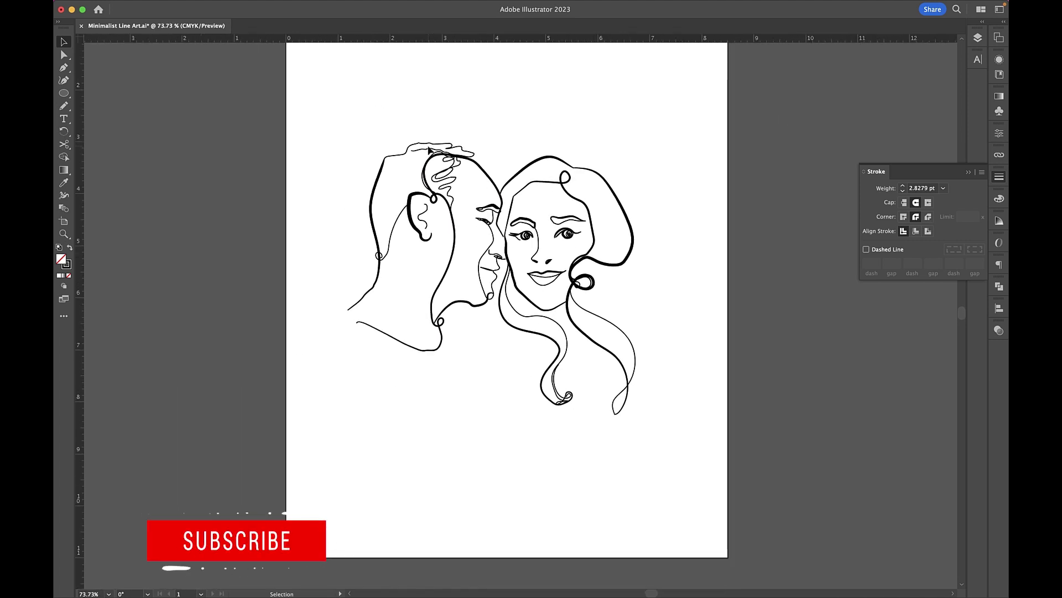